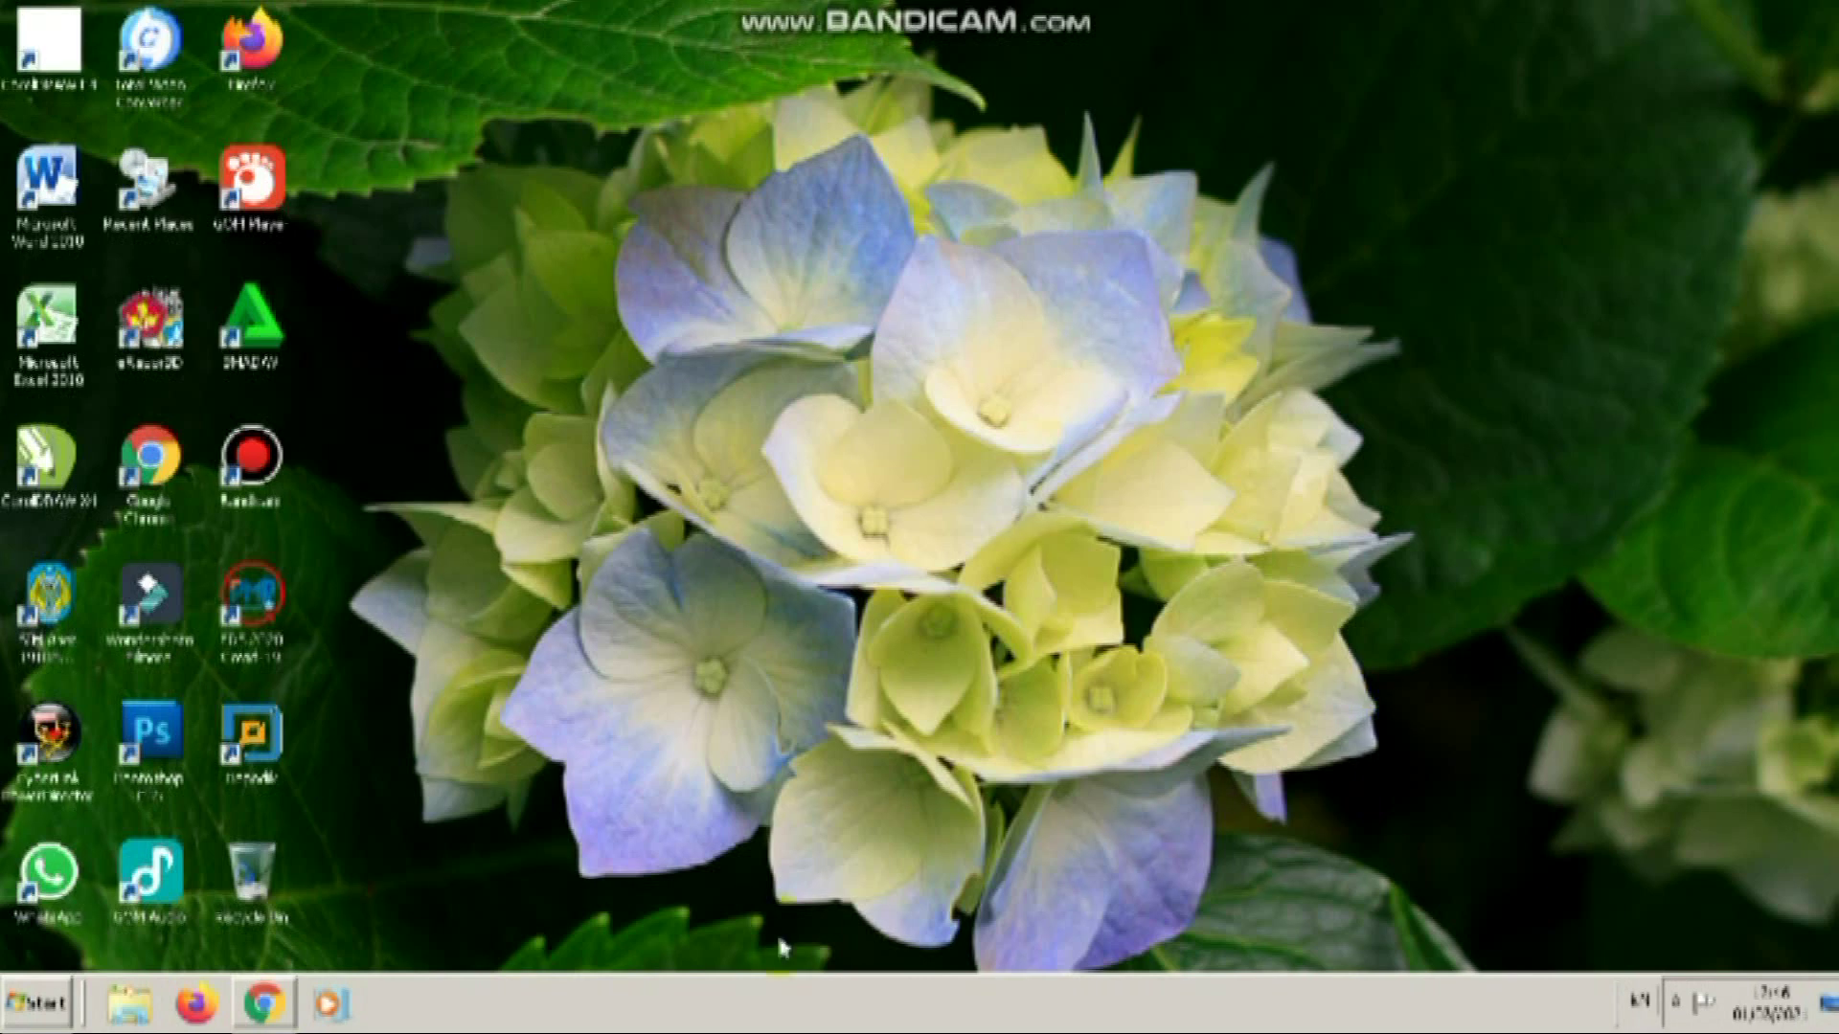
- In Chrome, search Google for twibbonize and go to the Twibbonize login page
click(262, 1003)
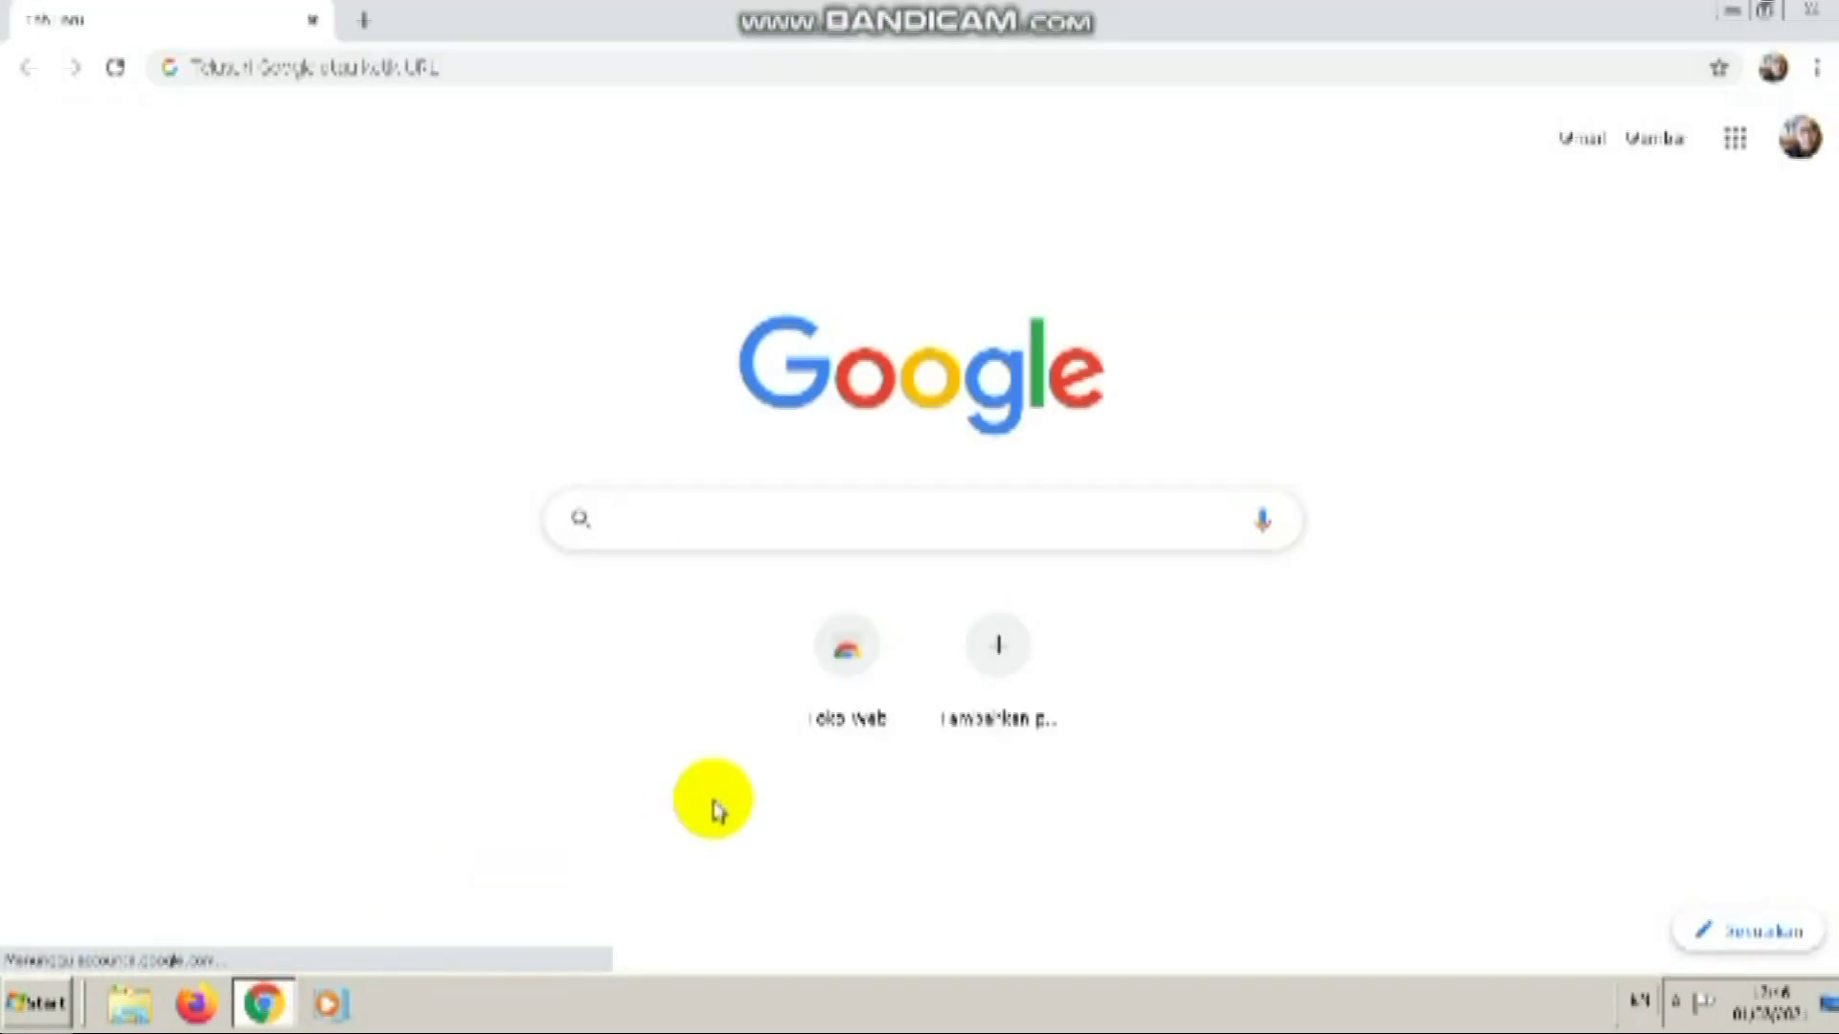
click(695, 532)
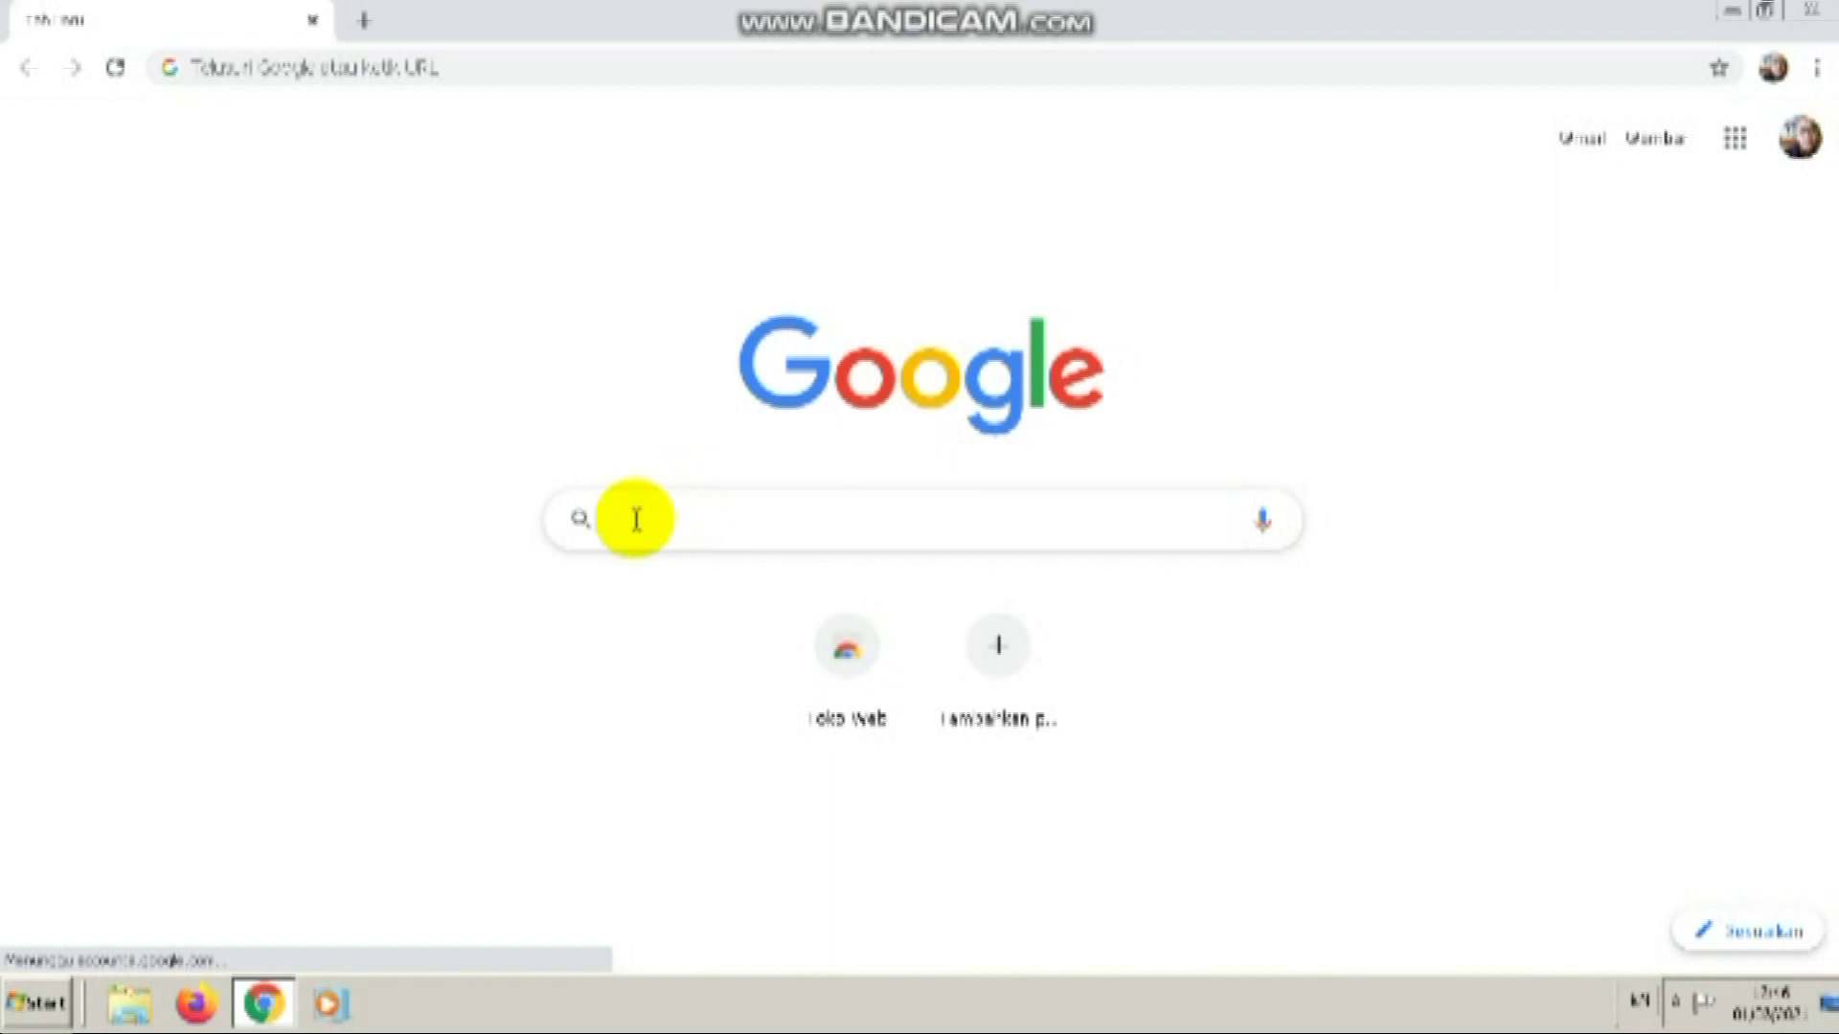
click(636, 518)
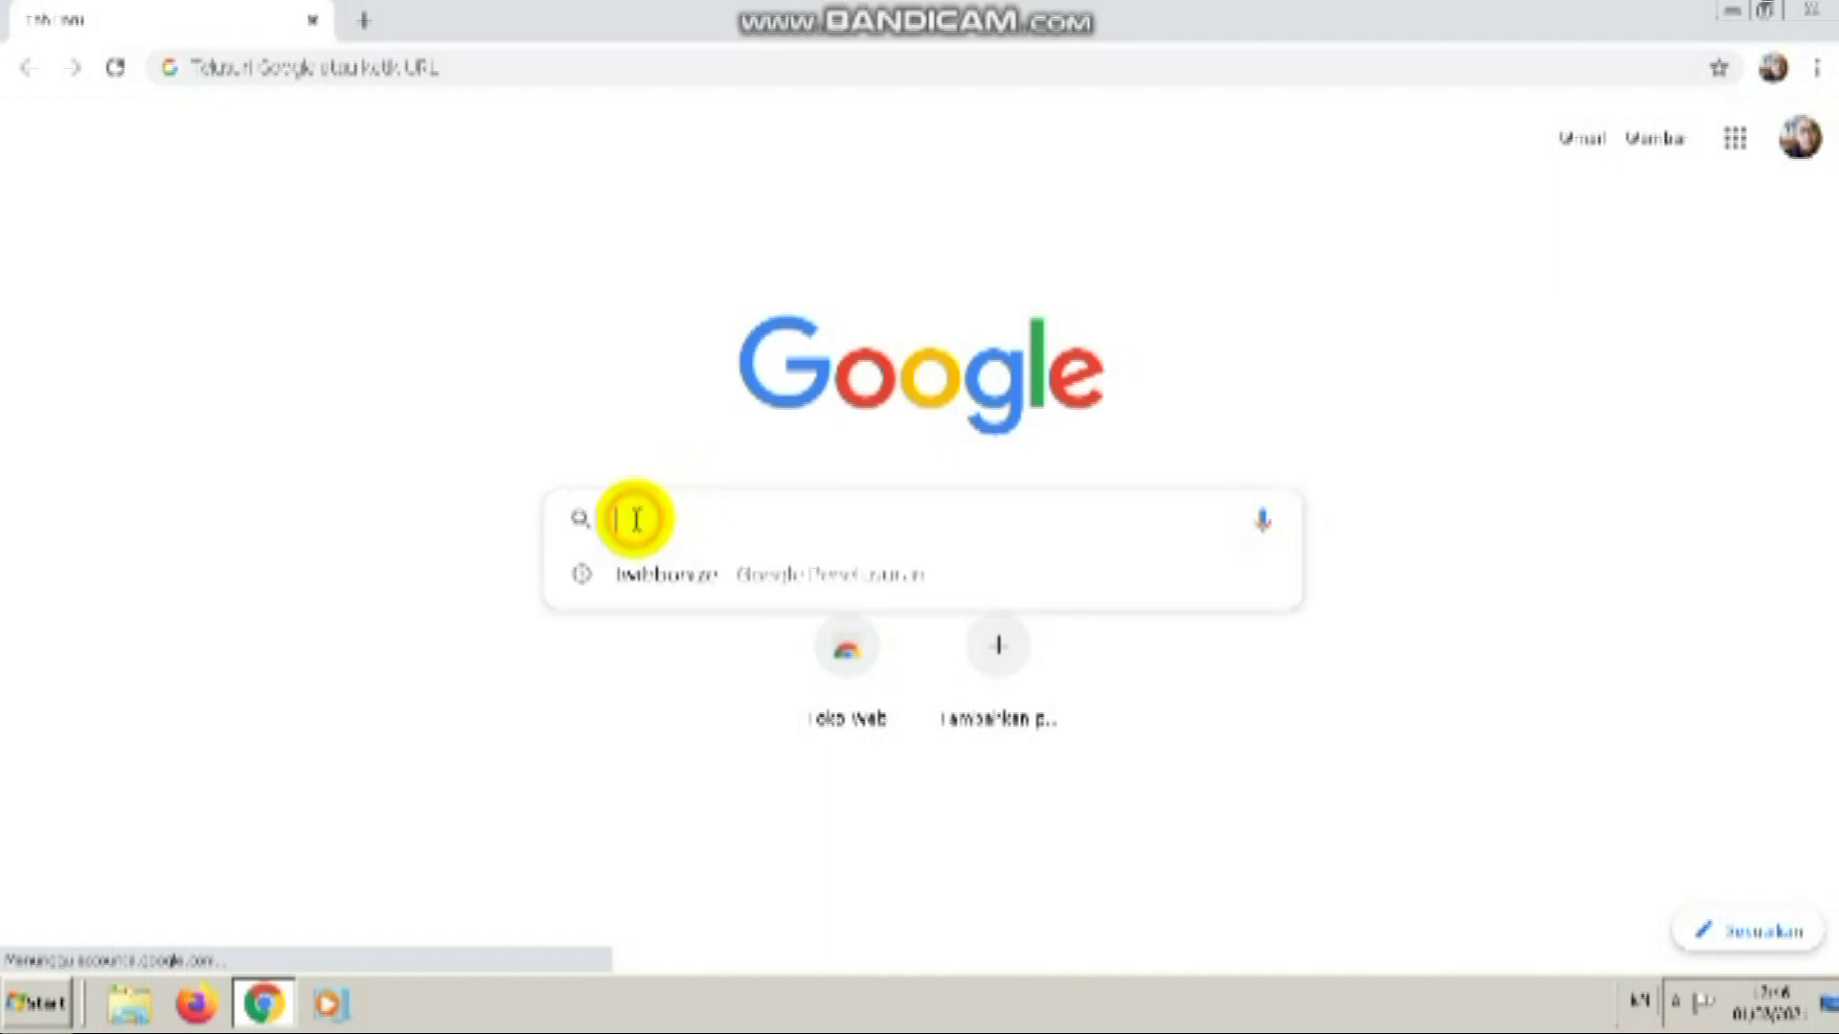
click(676, 578)
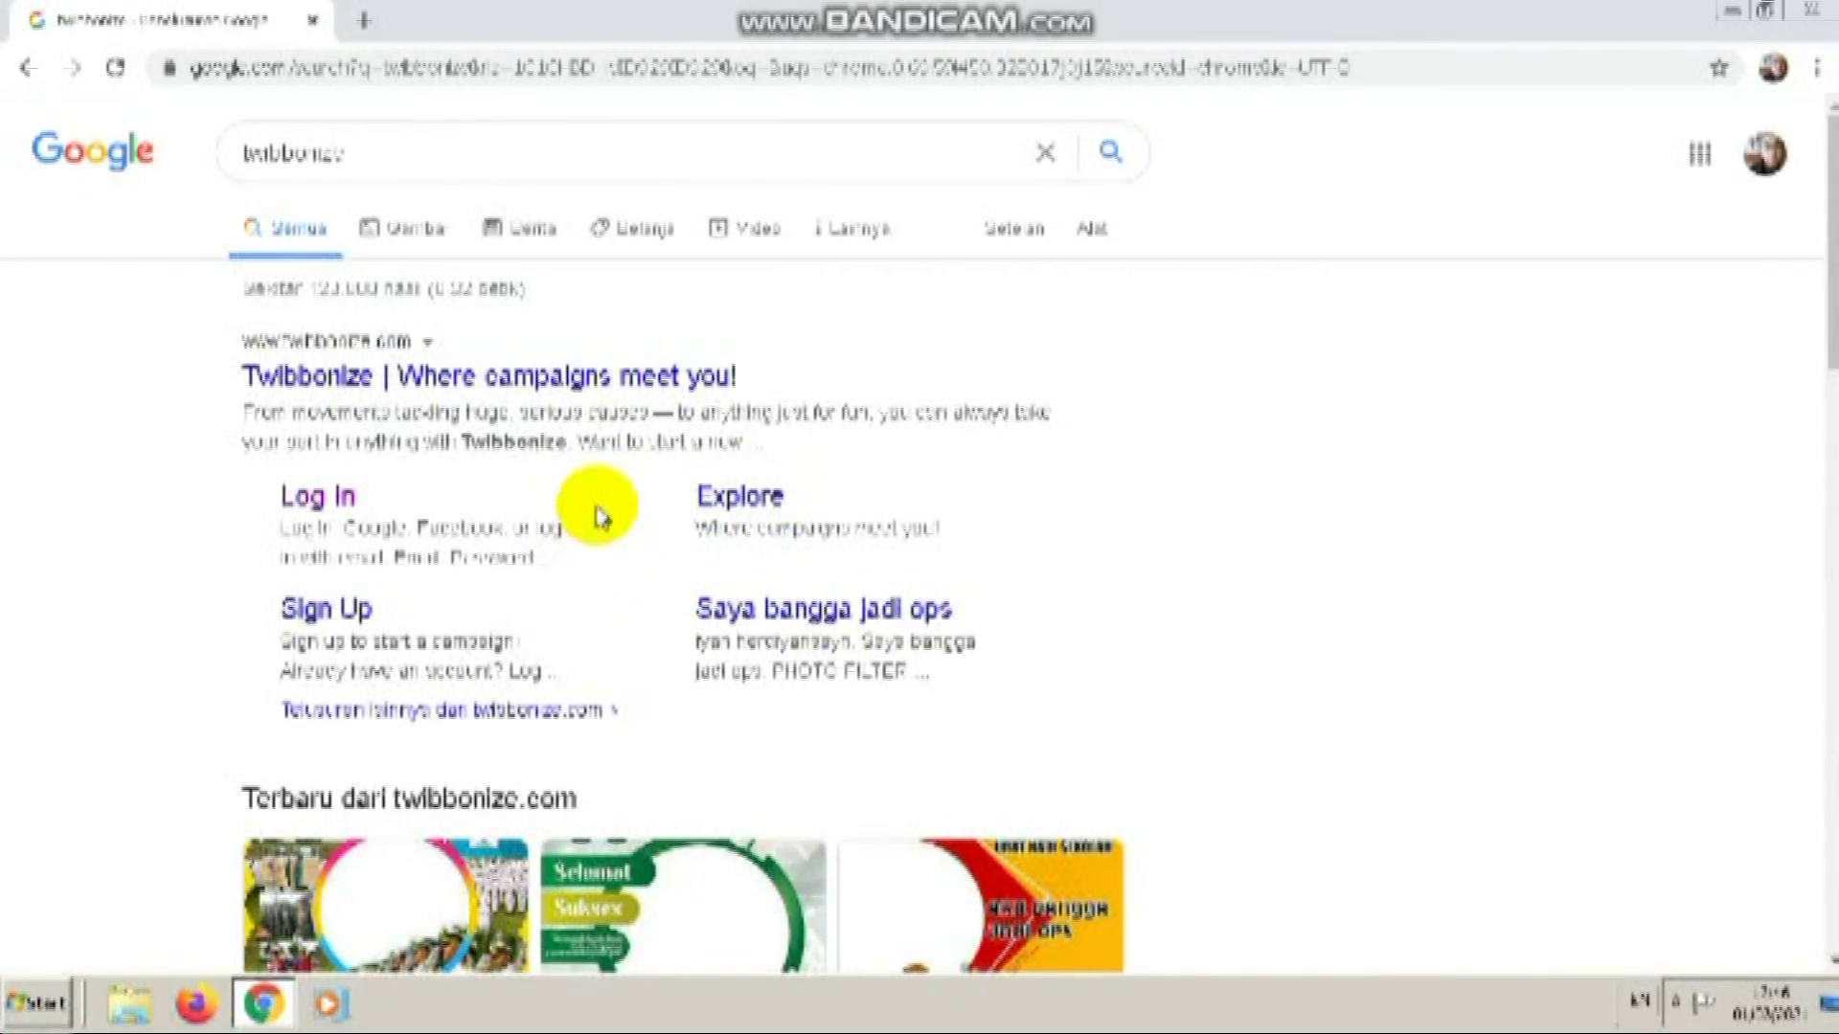
scroll(593, 469, down, 1)
scroll(593, 469, up, 1)
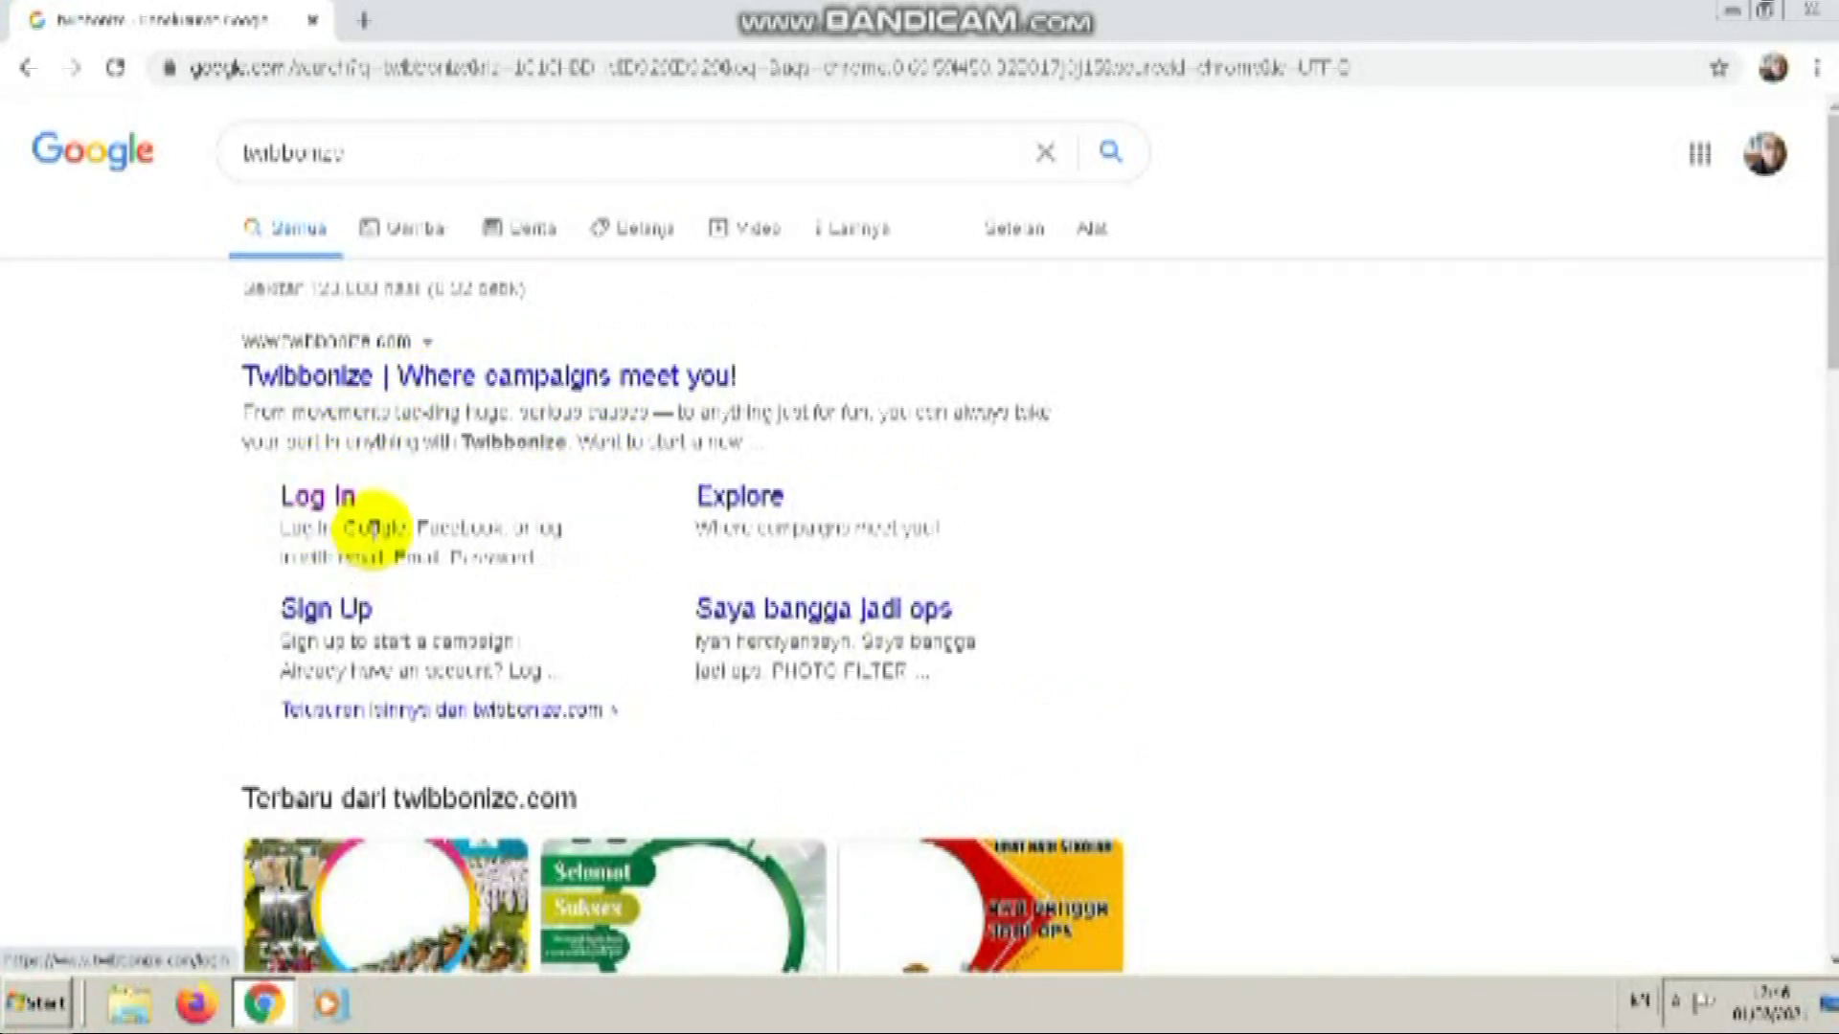
click(317, 497)
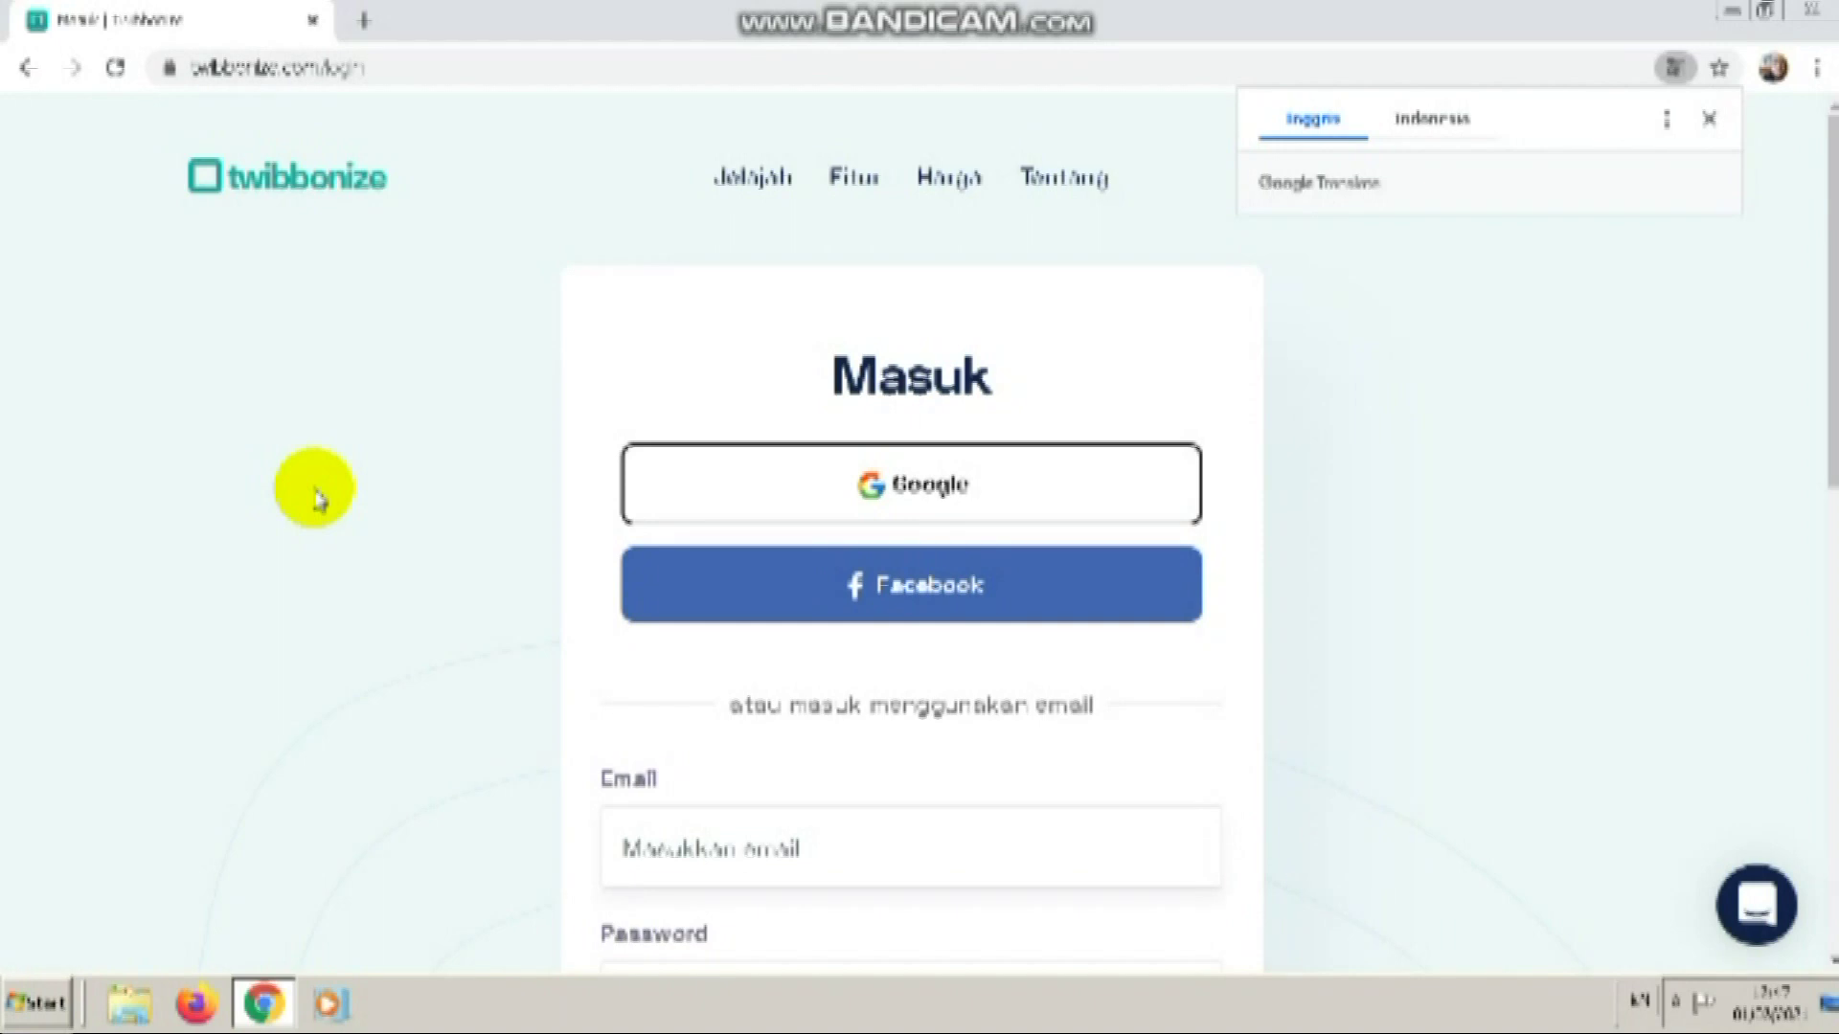
- Dismiss the translation offer and sign in to Twibbonize with a Google account
click(1708, 119)
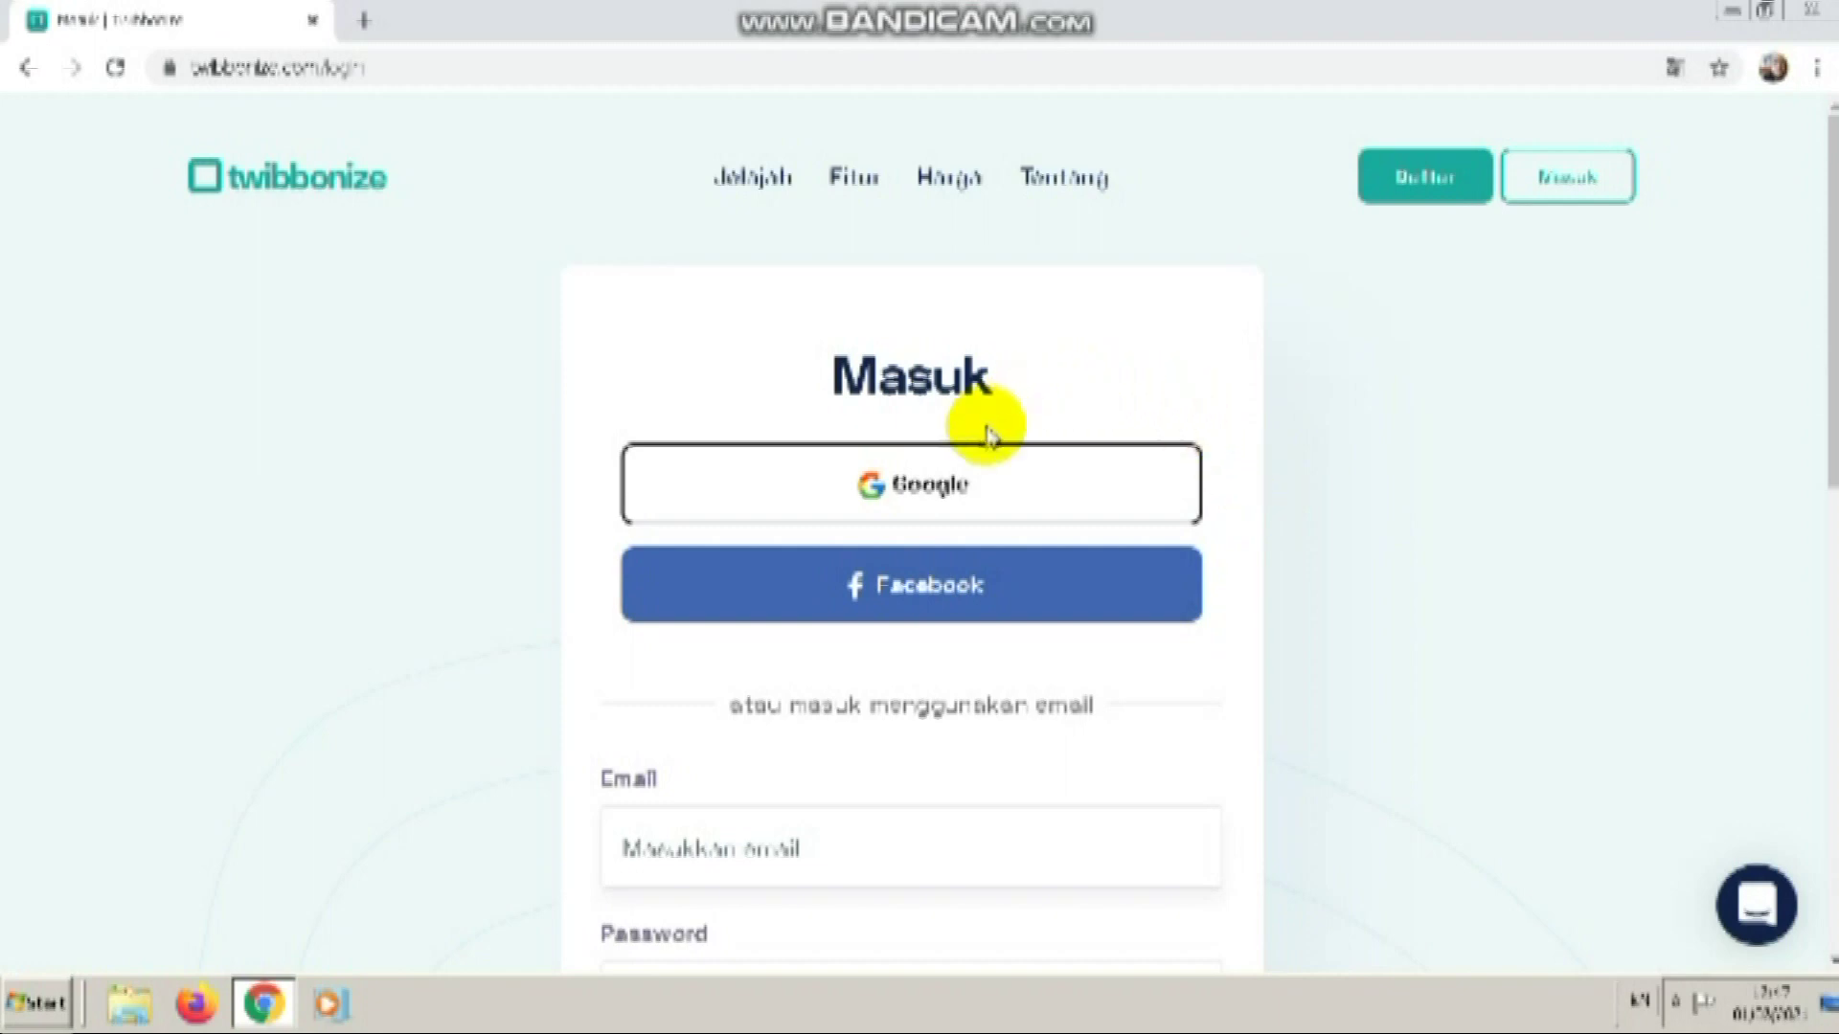
click(883, 489)
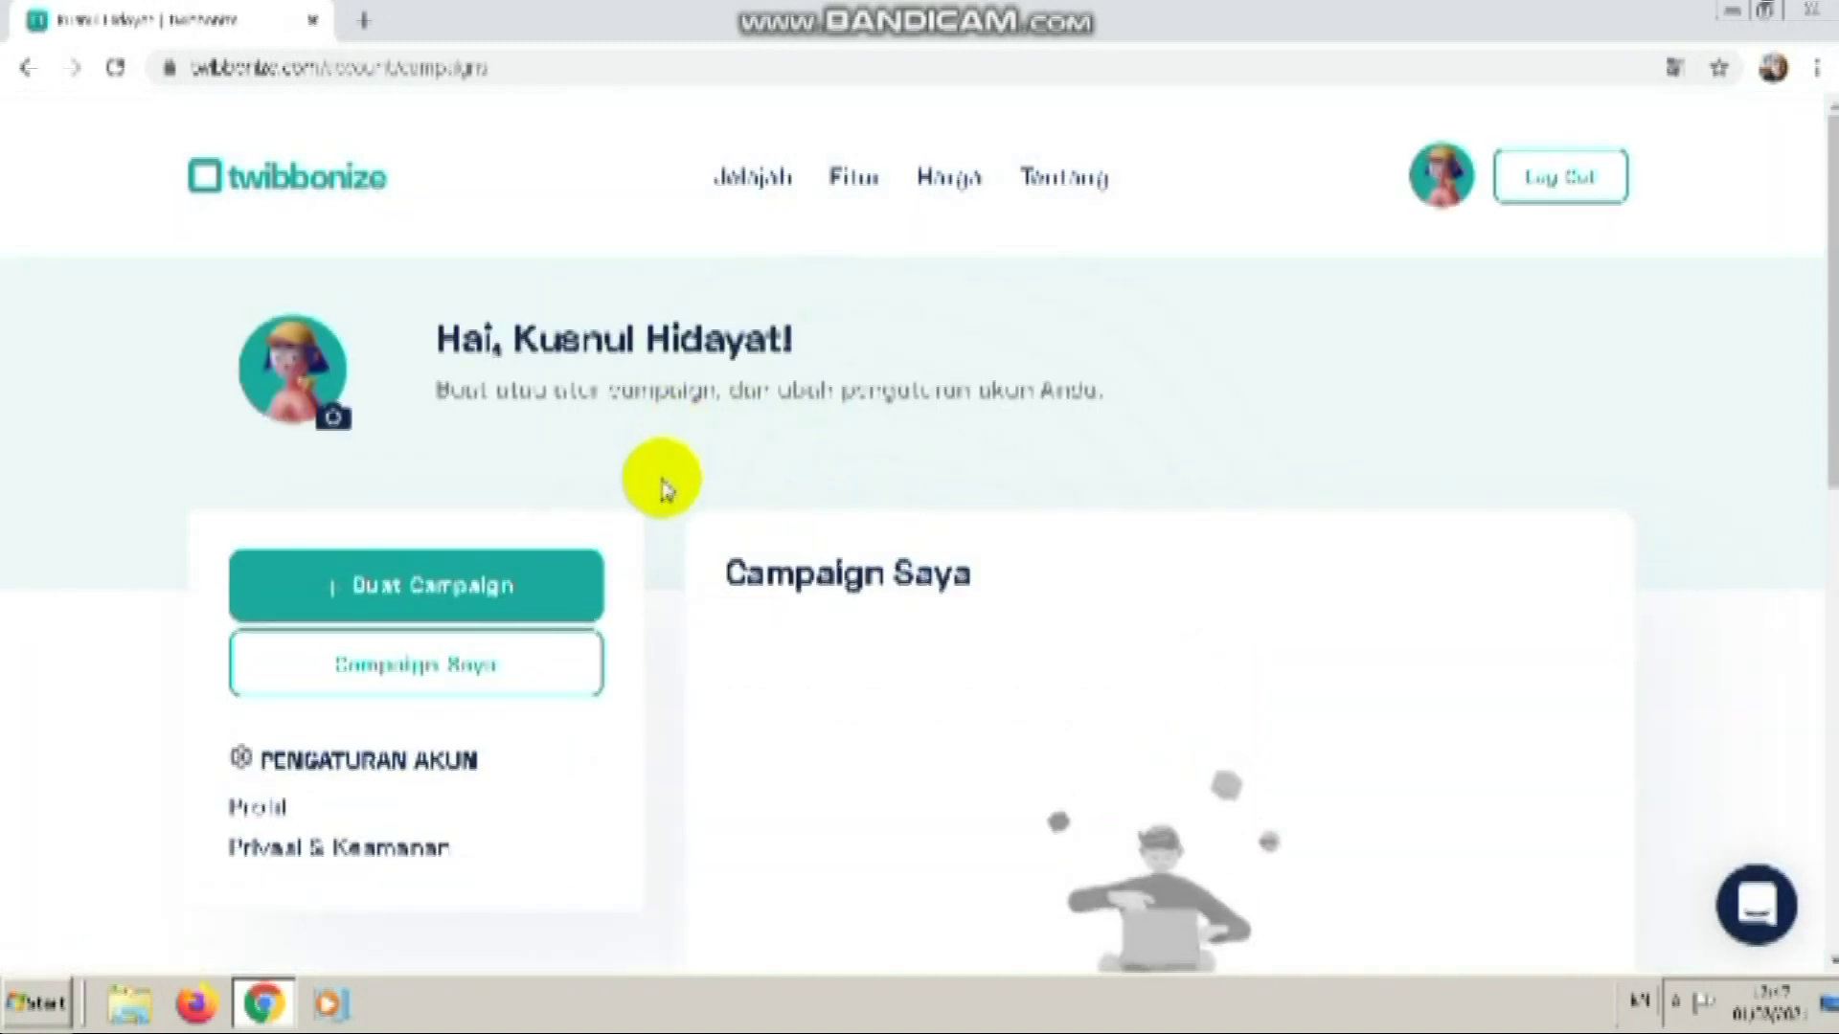
scroll(661, 491, down, 4)
scroll(665, 508, down, 5)
scroll(685, 522, up, 8)
scroll(757, 460, up, 1)
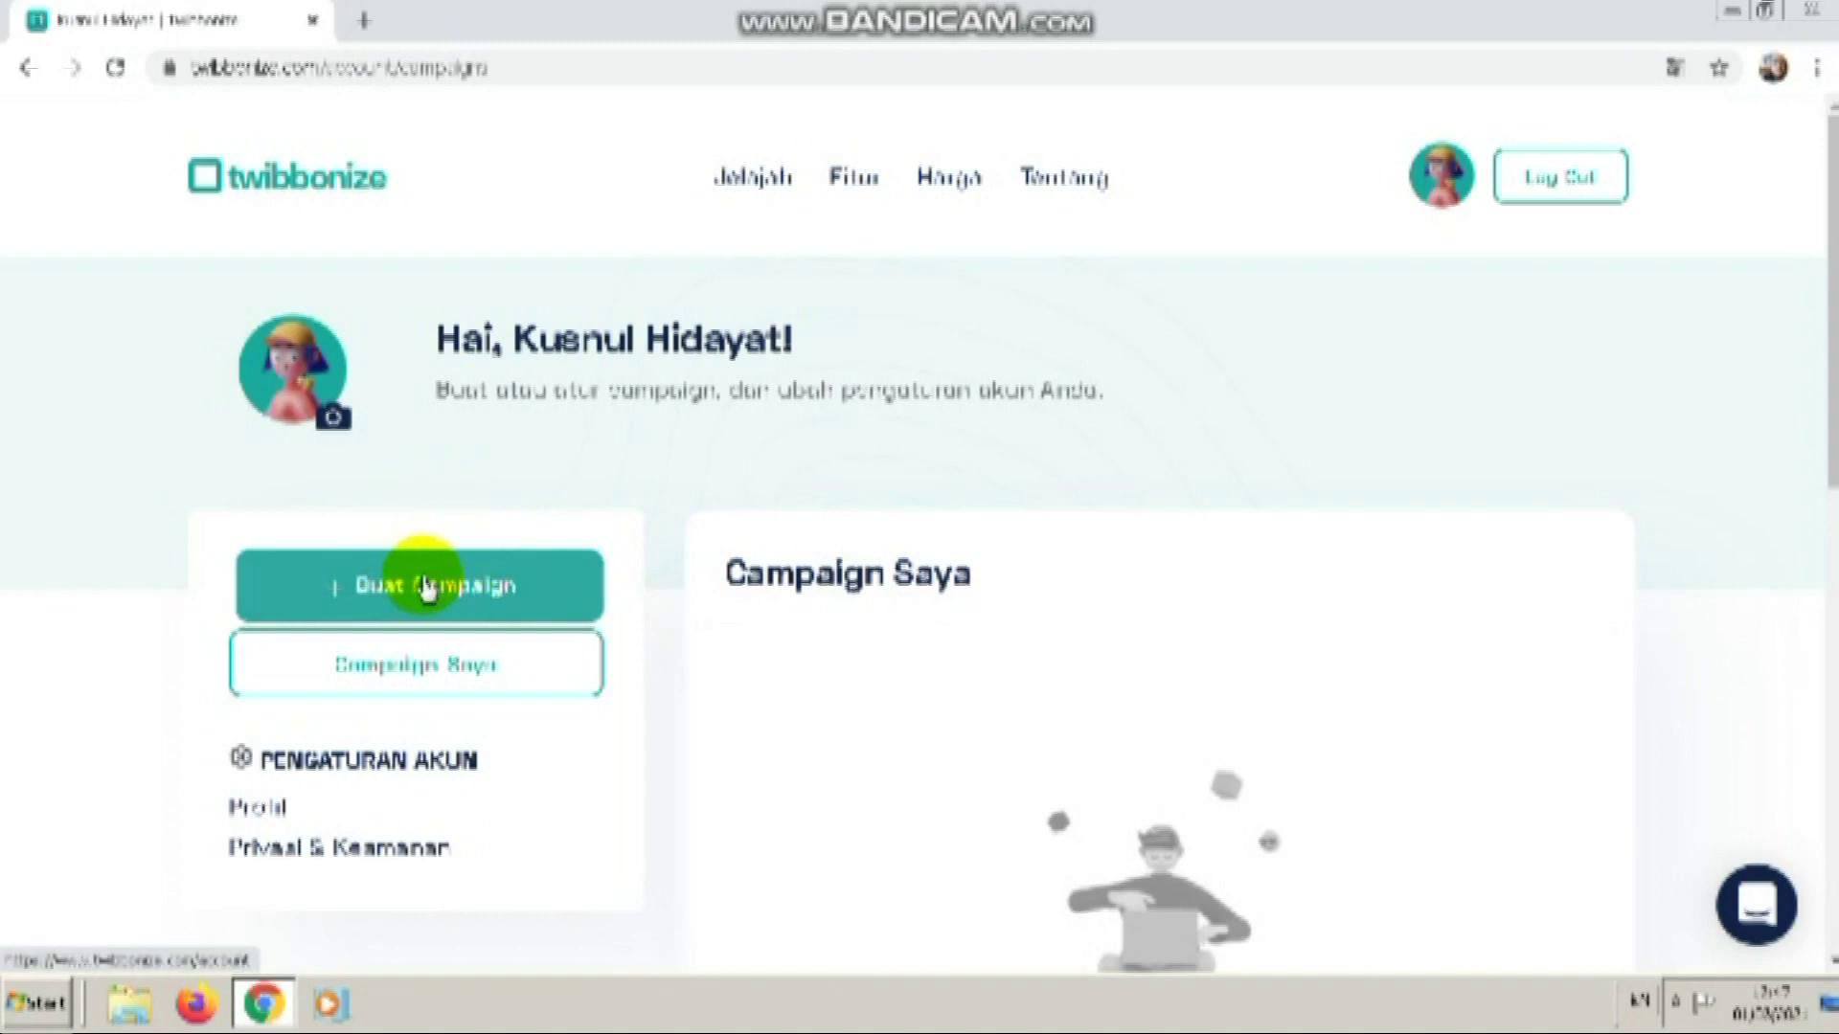
- Start a new campaign with Buat Campaign and scroll down to the Tautan Campaign field
click(428, 587)
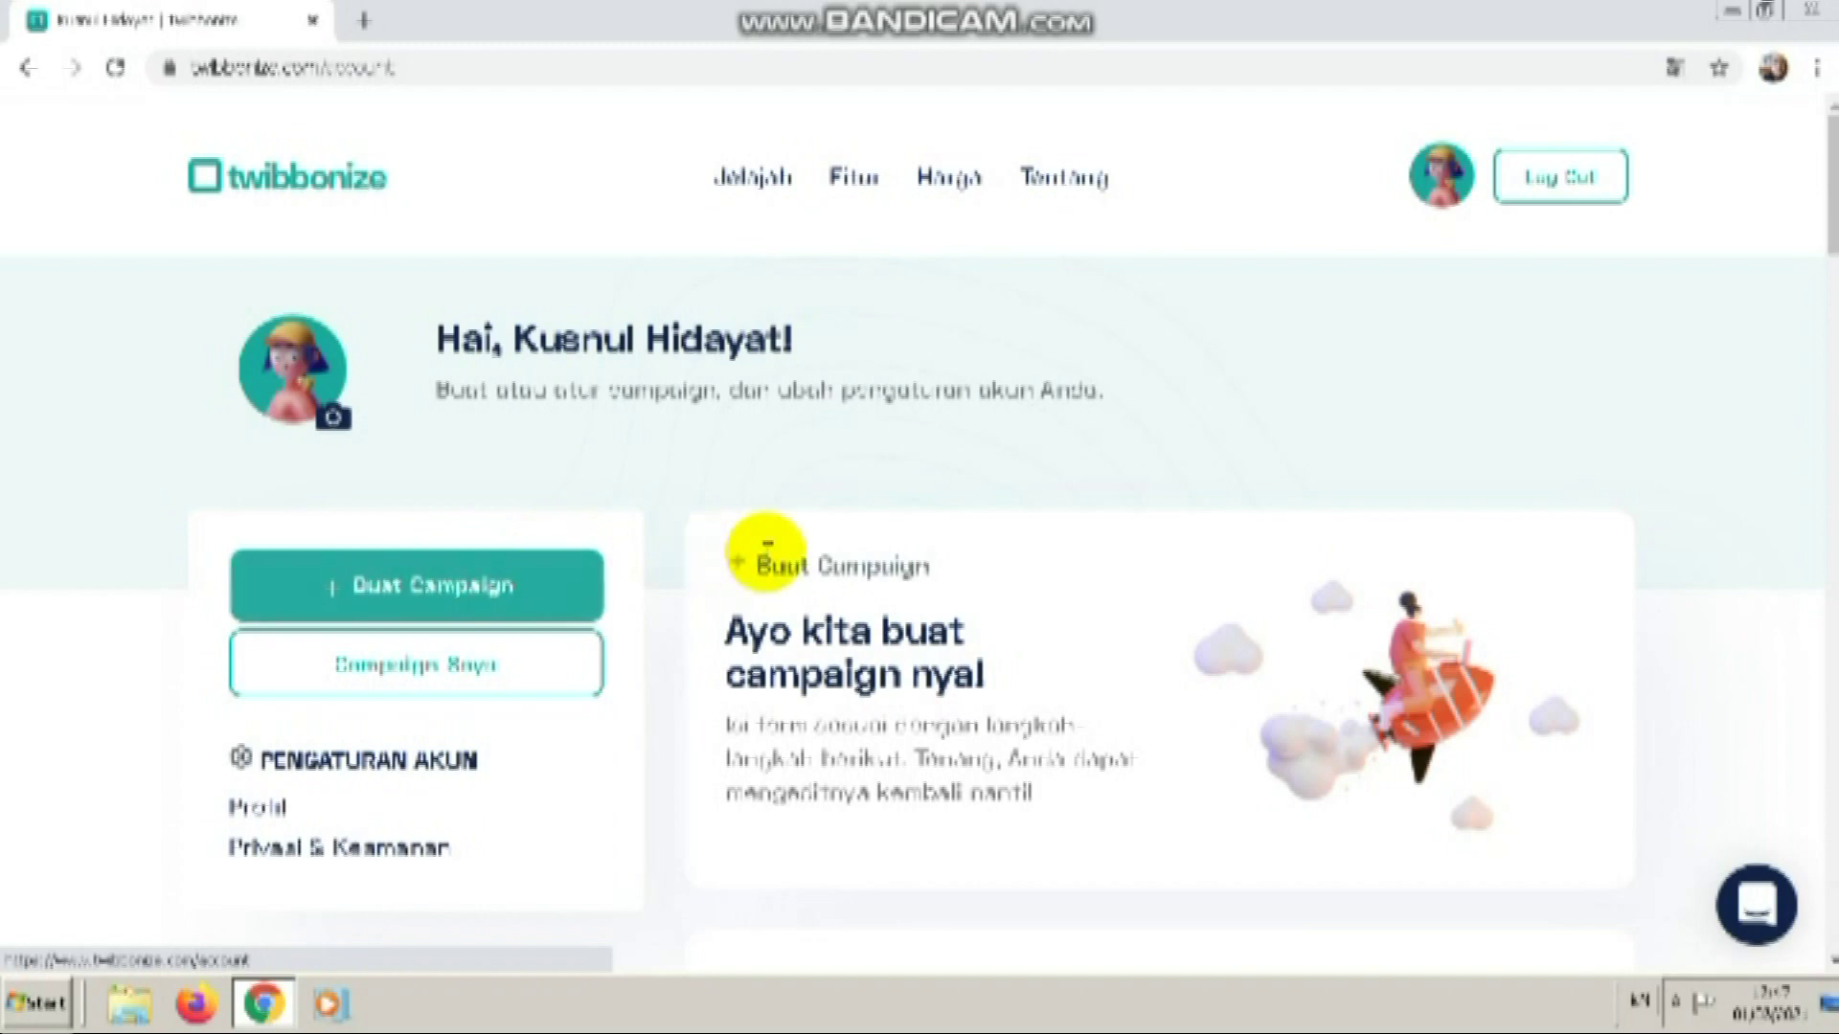
scroll(766, 551, down, 4)
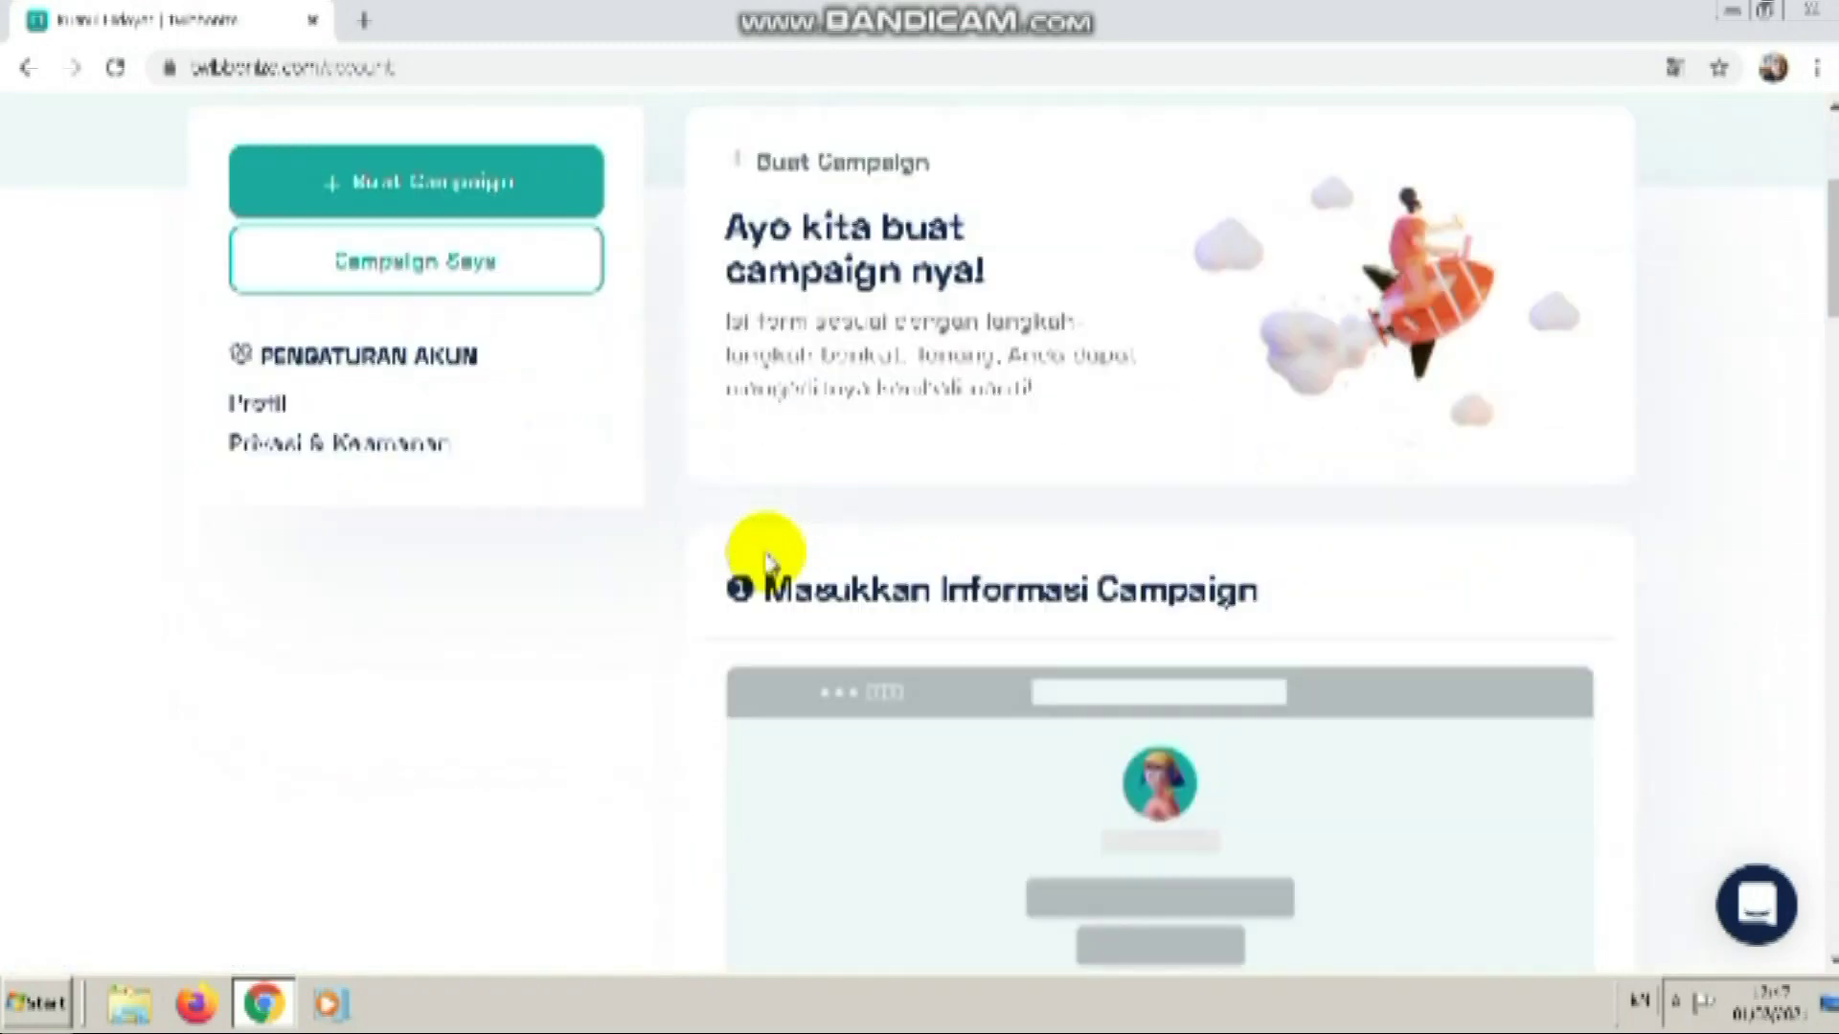
scroll(799, 462, down, 2)
scroll(799, 462, down, 1)
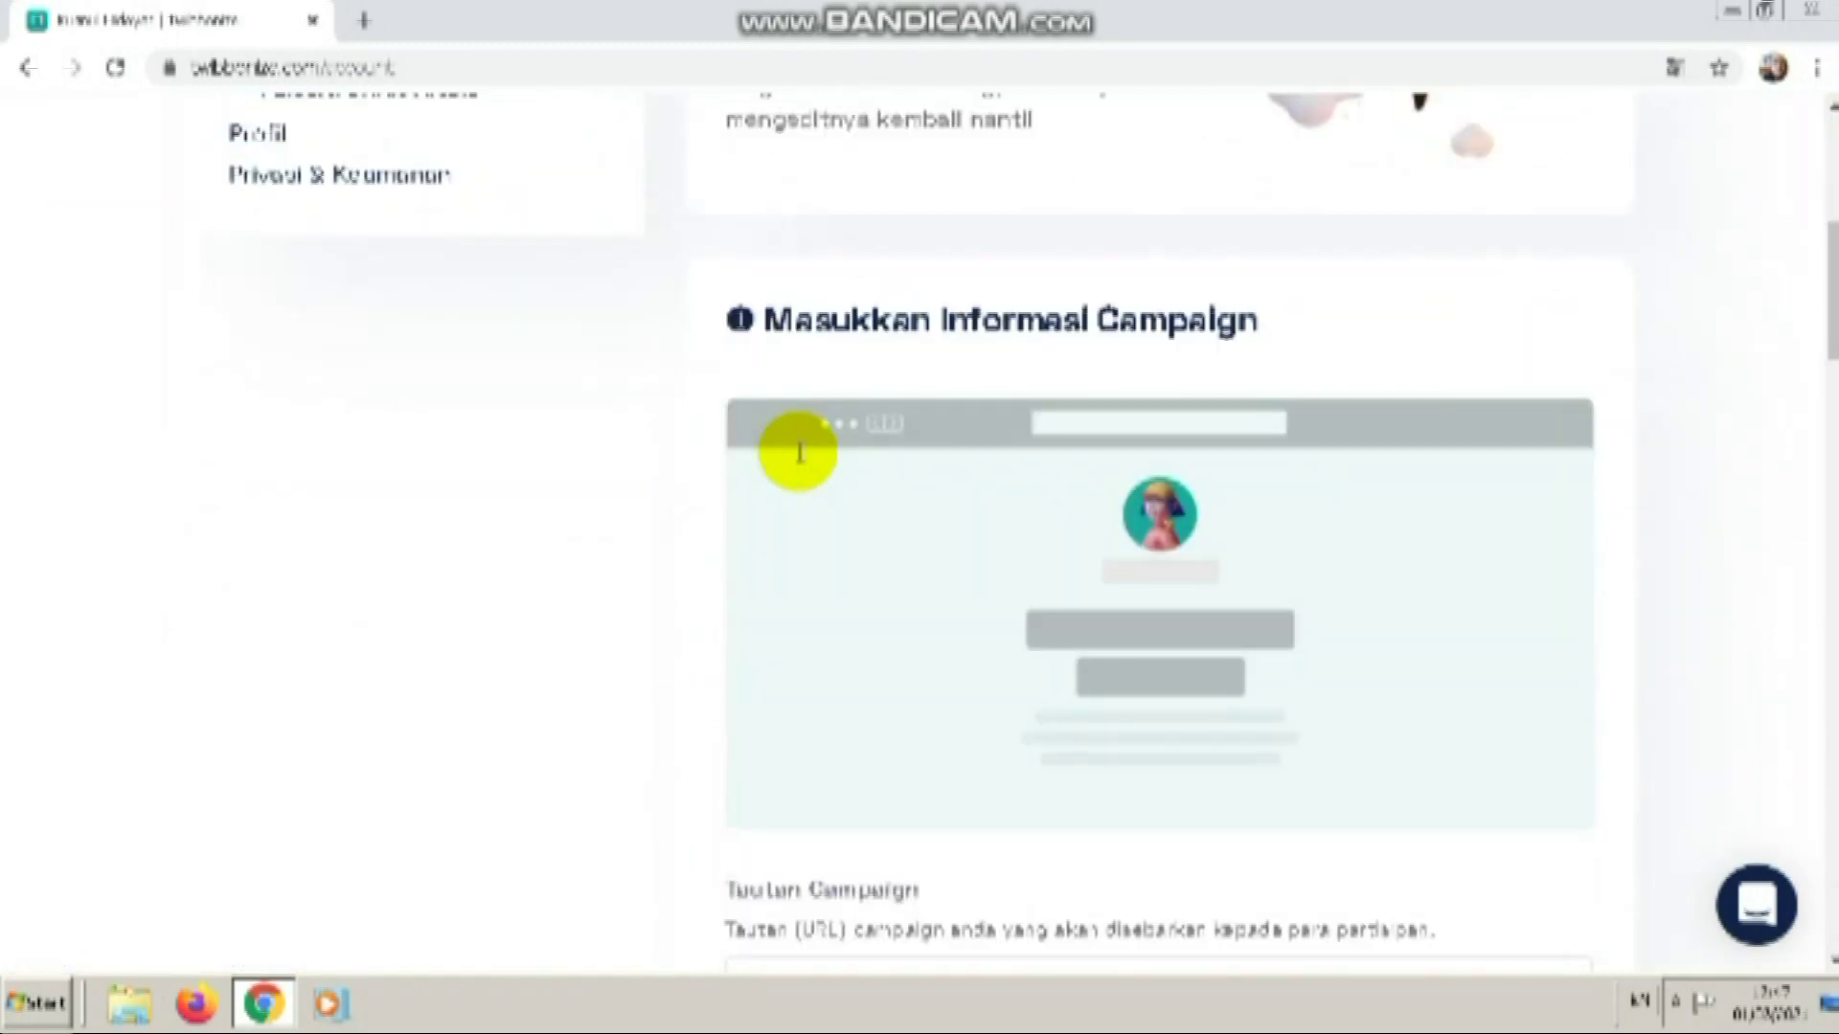
scroll(800, 462, down, 1)
scroll(800, 463, down, 3)
scroll(799, 463, down, 1)
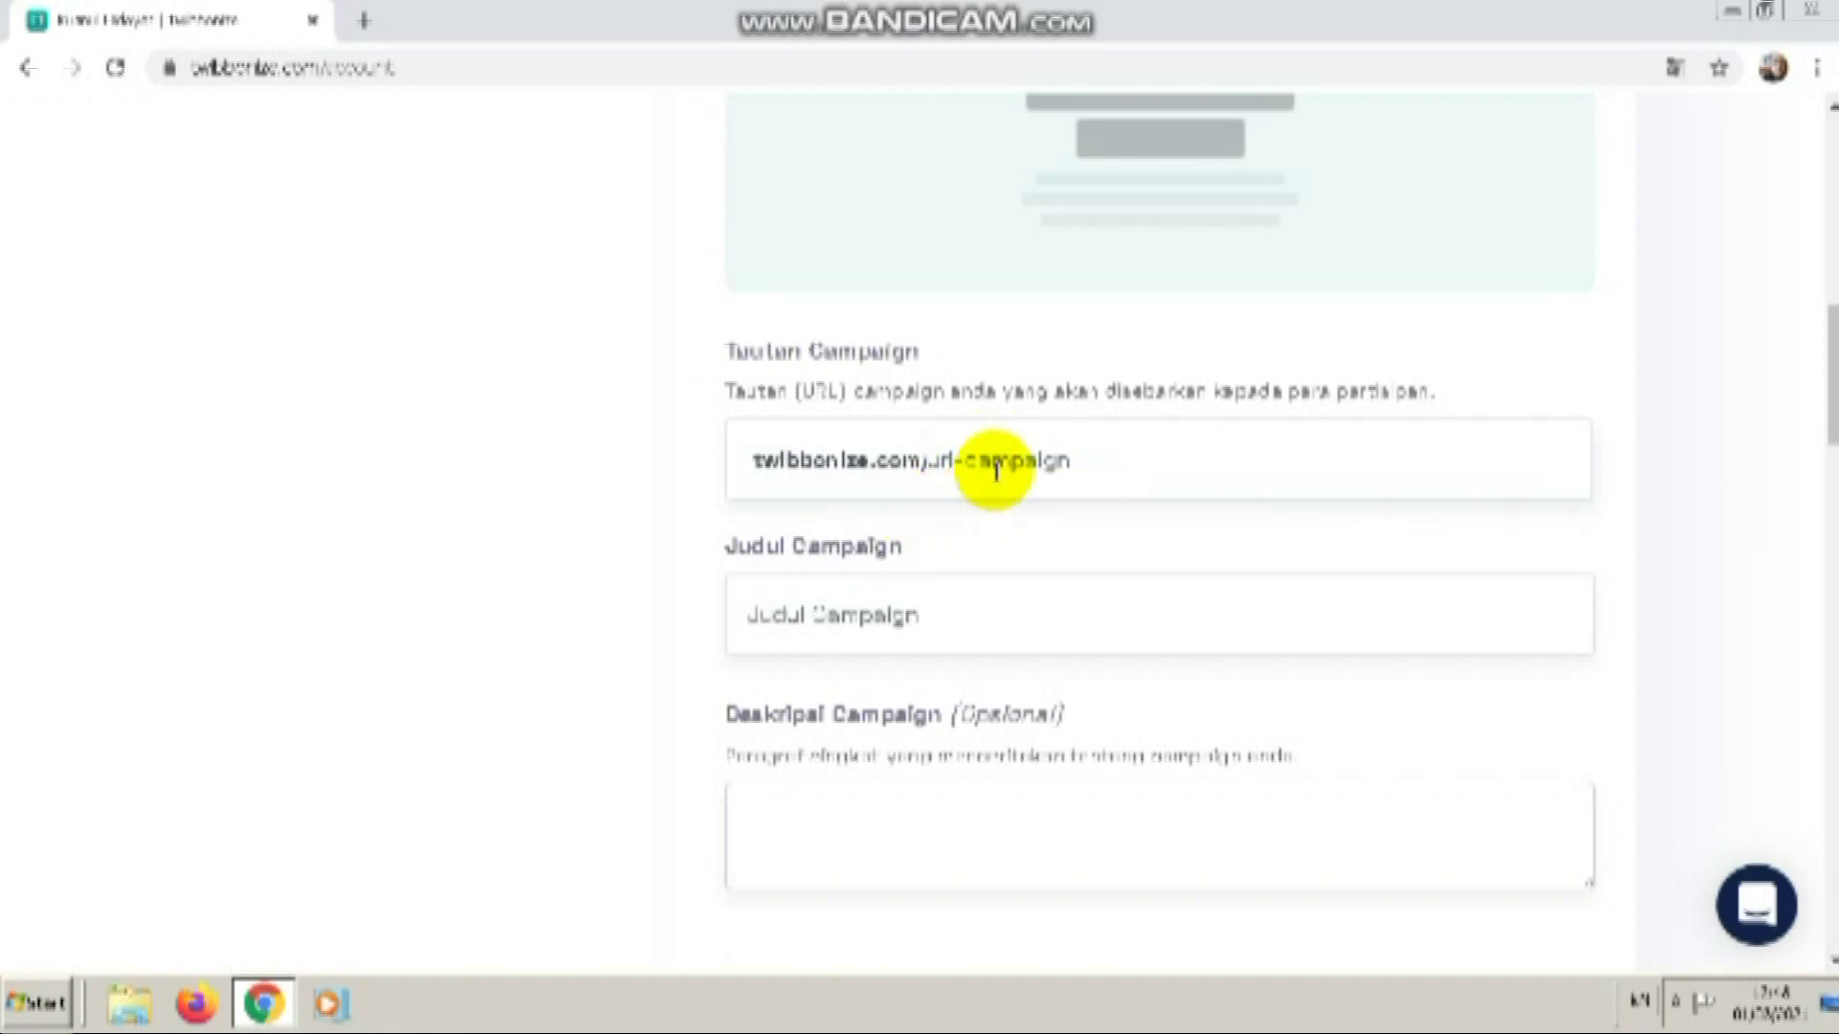
- Set the campaign link slug to ppdbsdn4rowomarto, correcting a typo
click(999, 461)
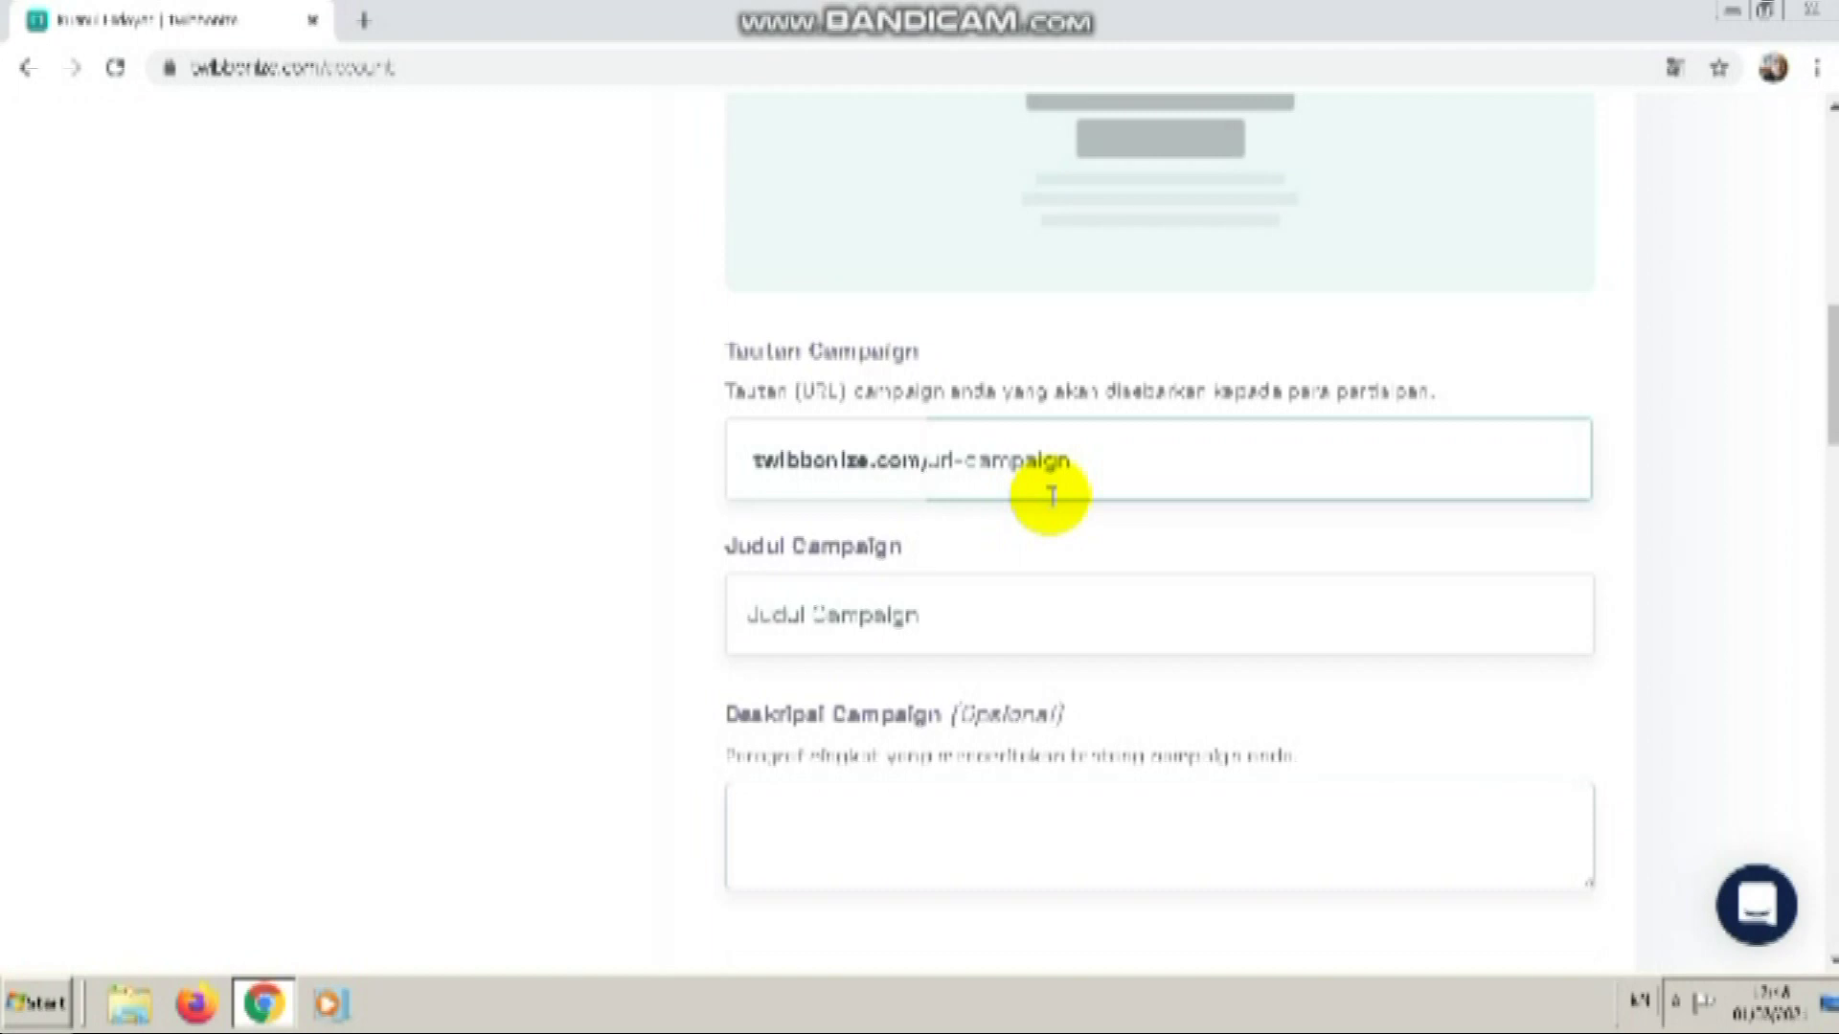
text(pp)
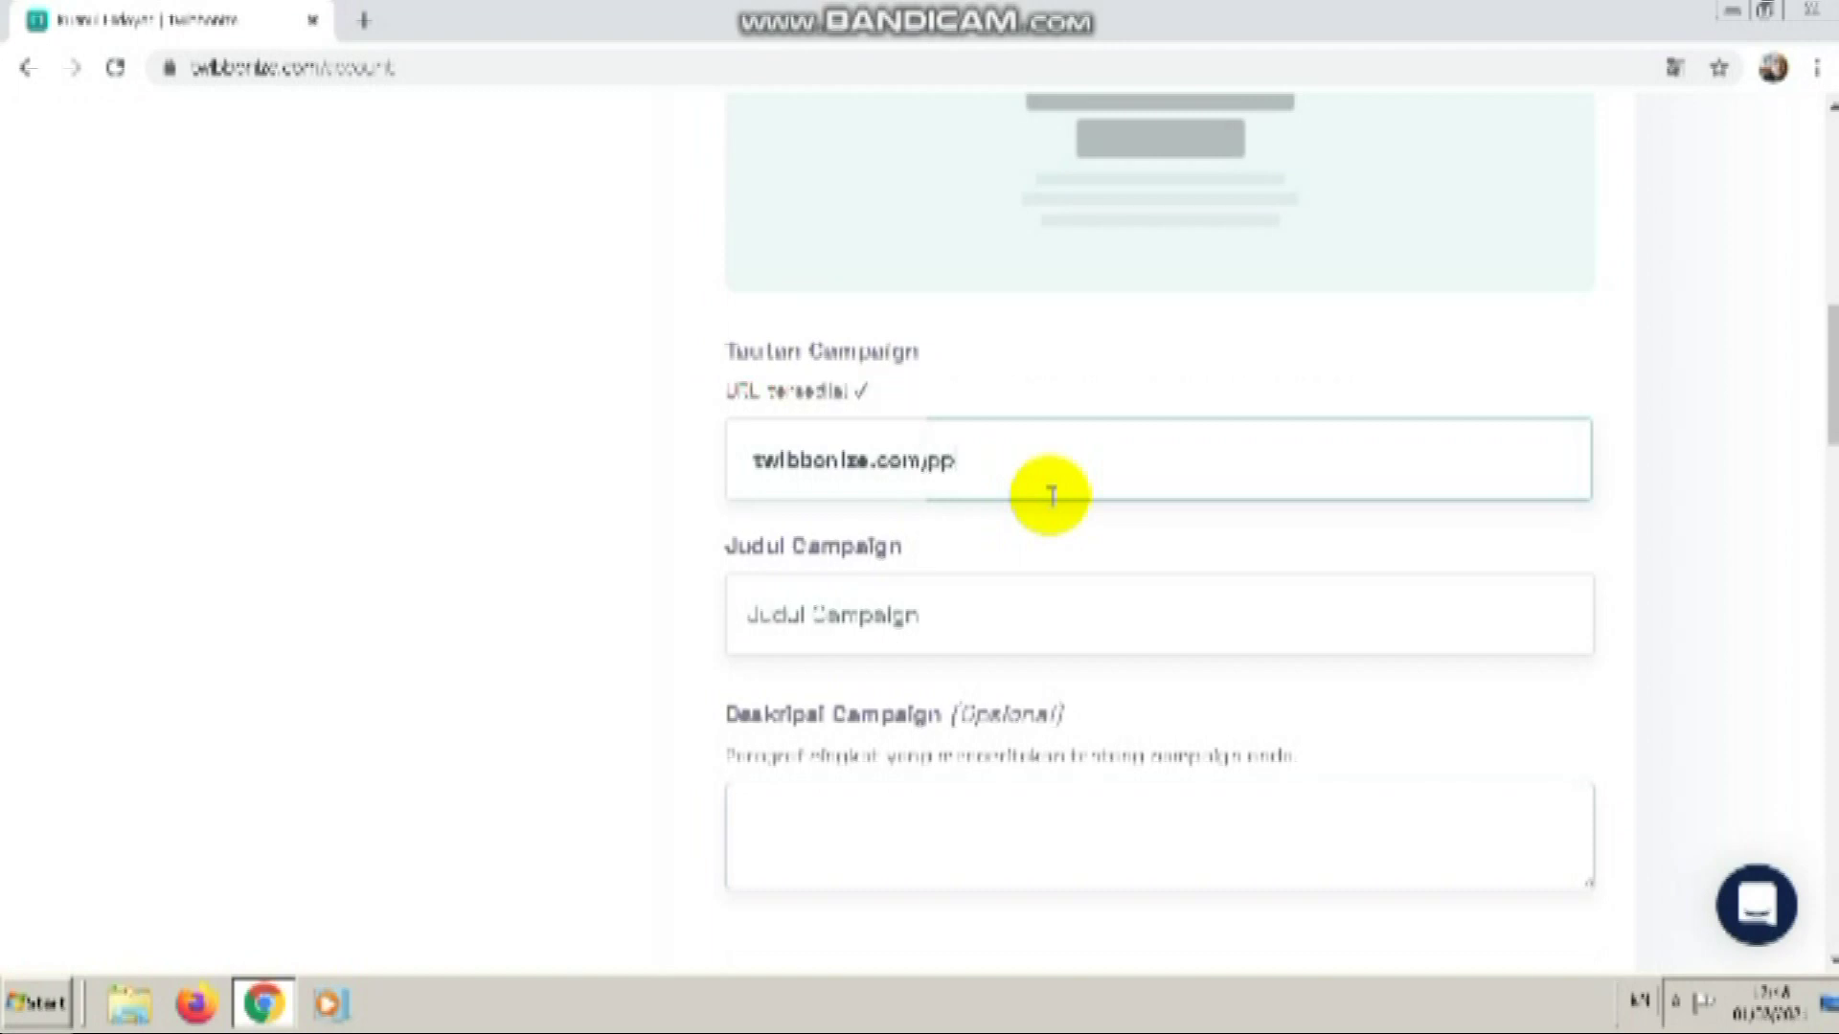
text(bd)
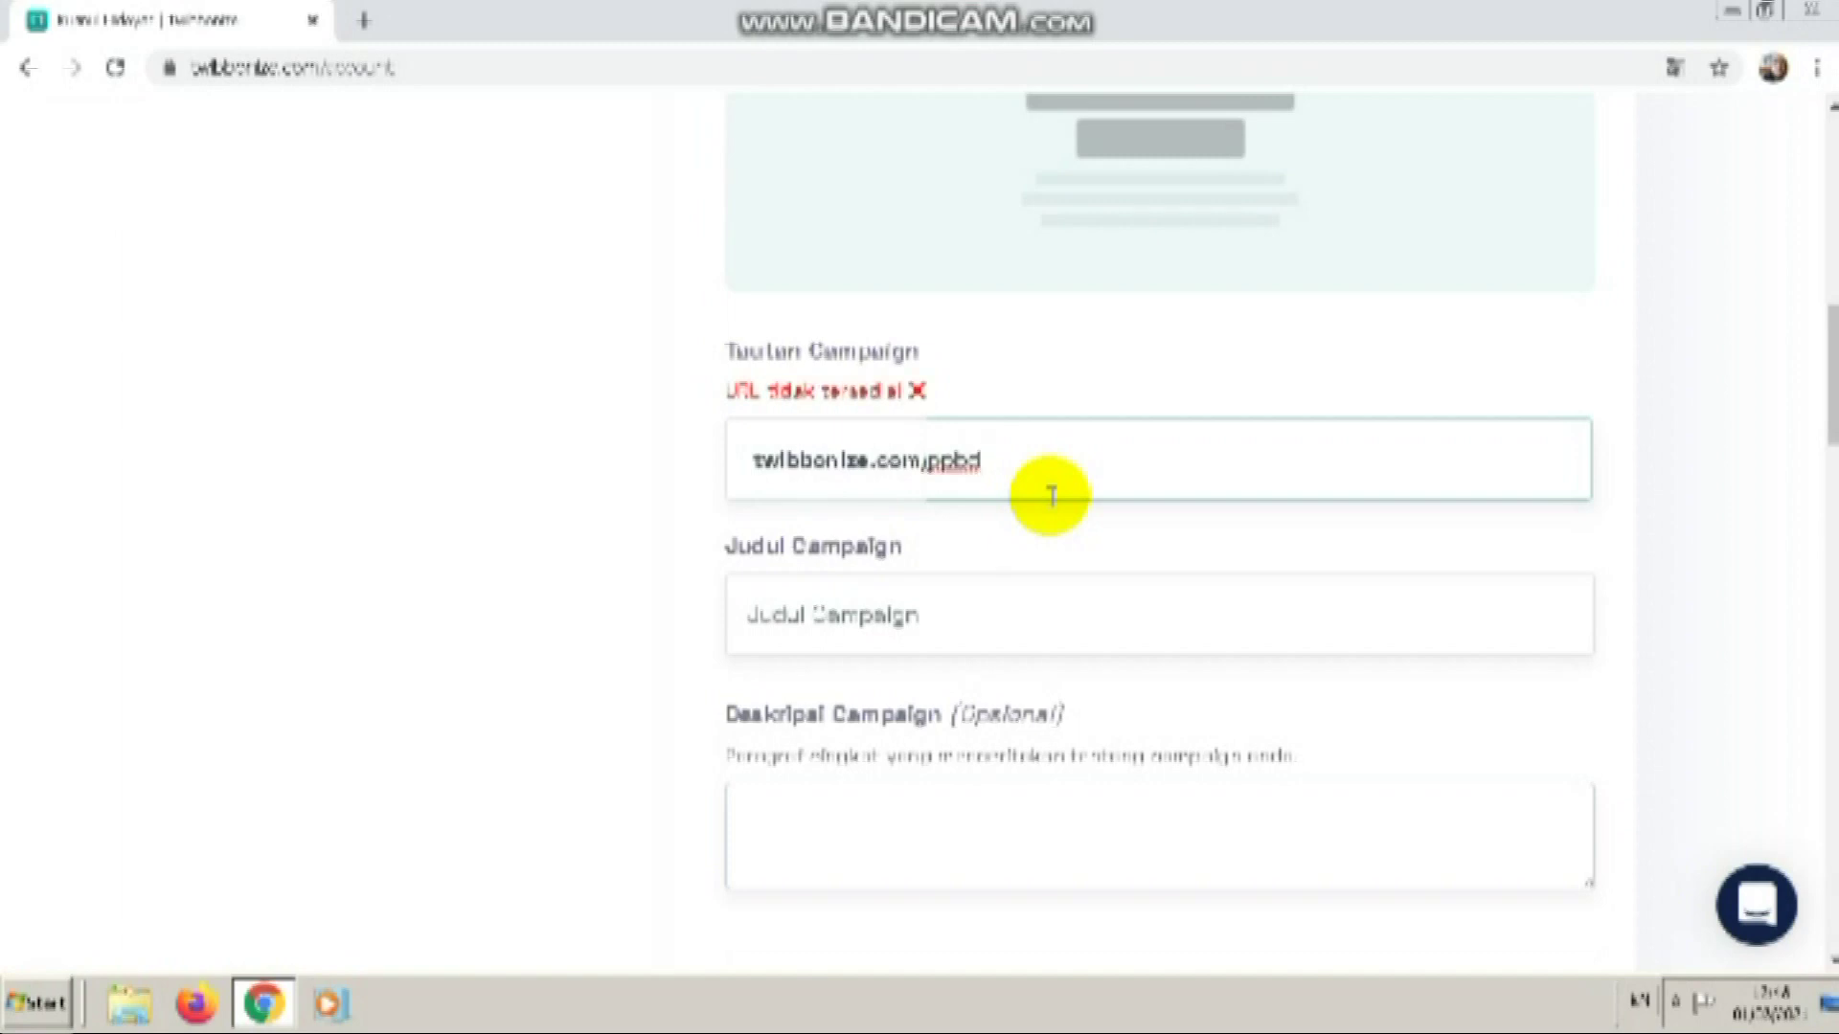
text(ad)
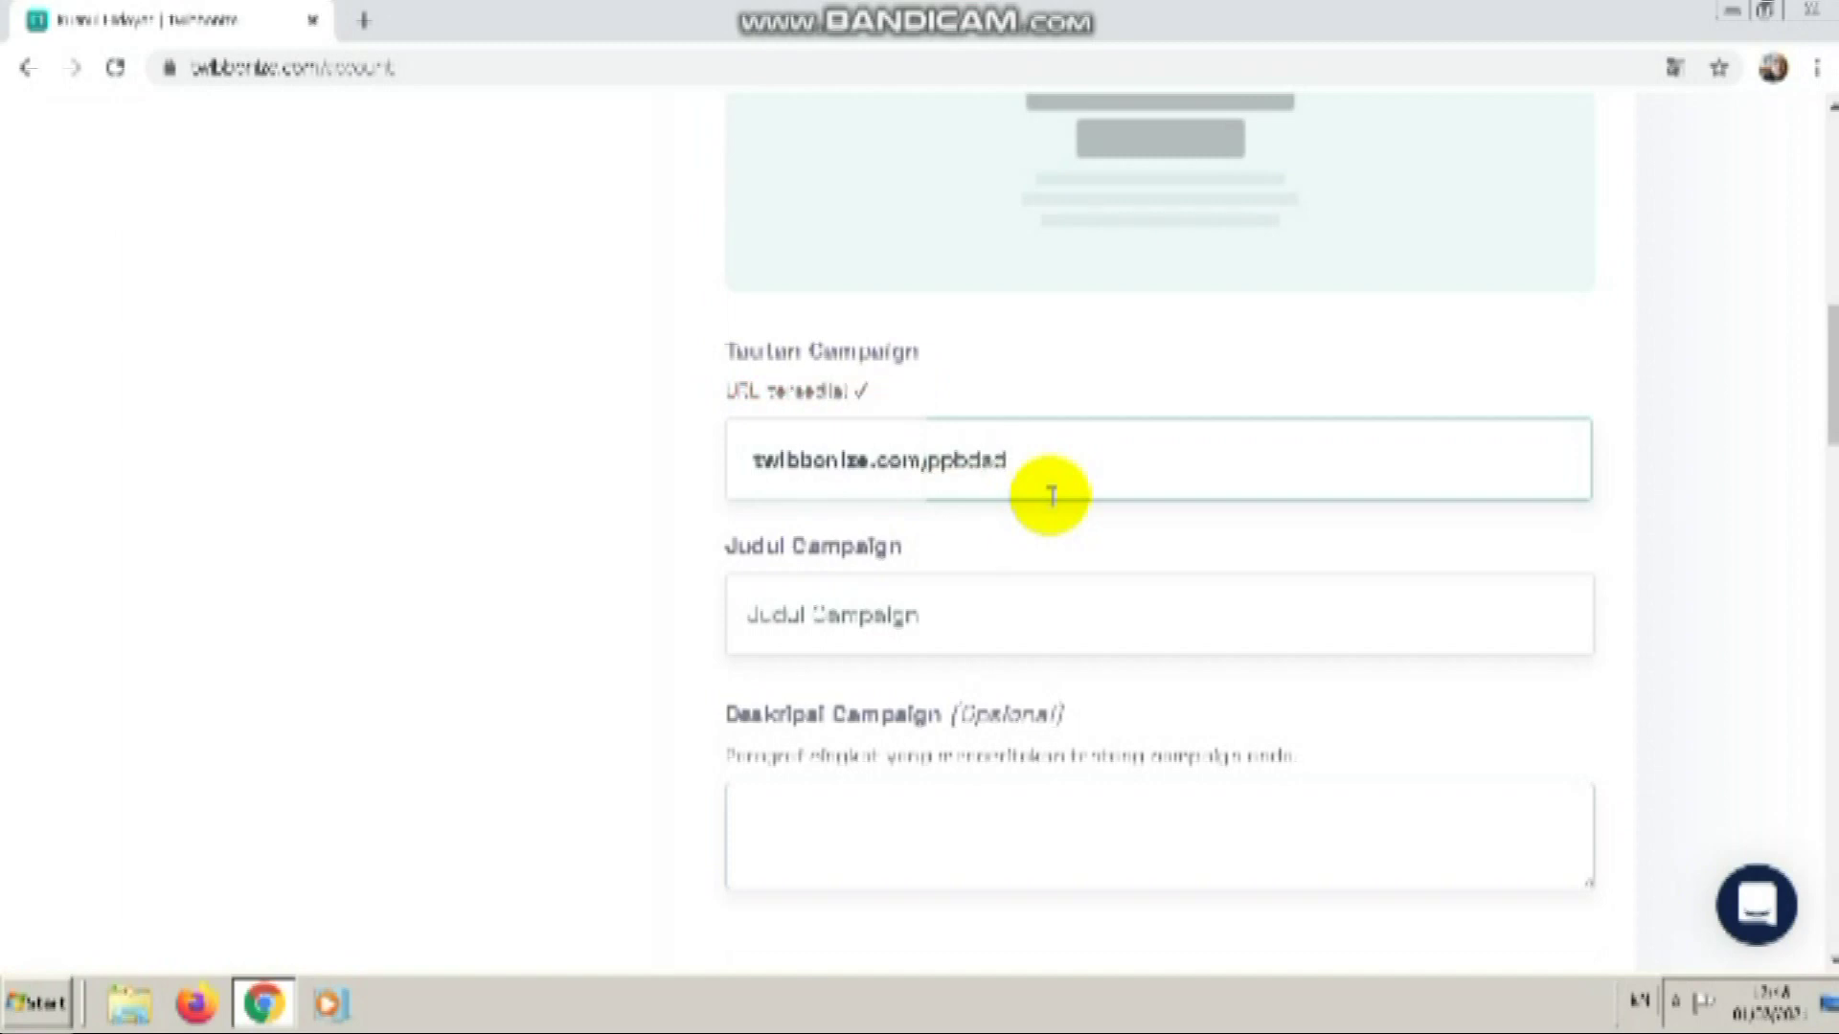
text(n)
text(4)
text(rowomarts)
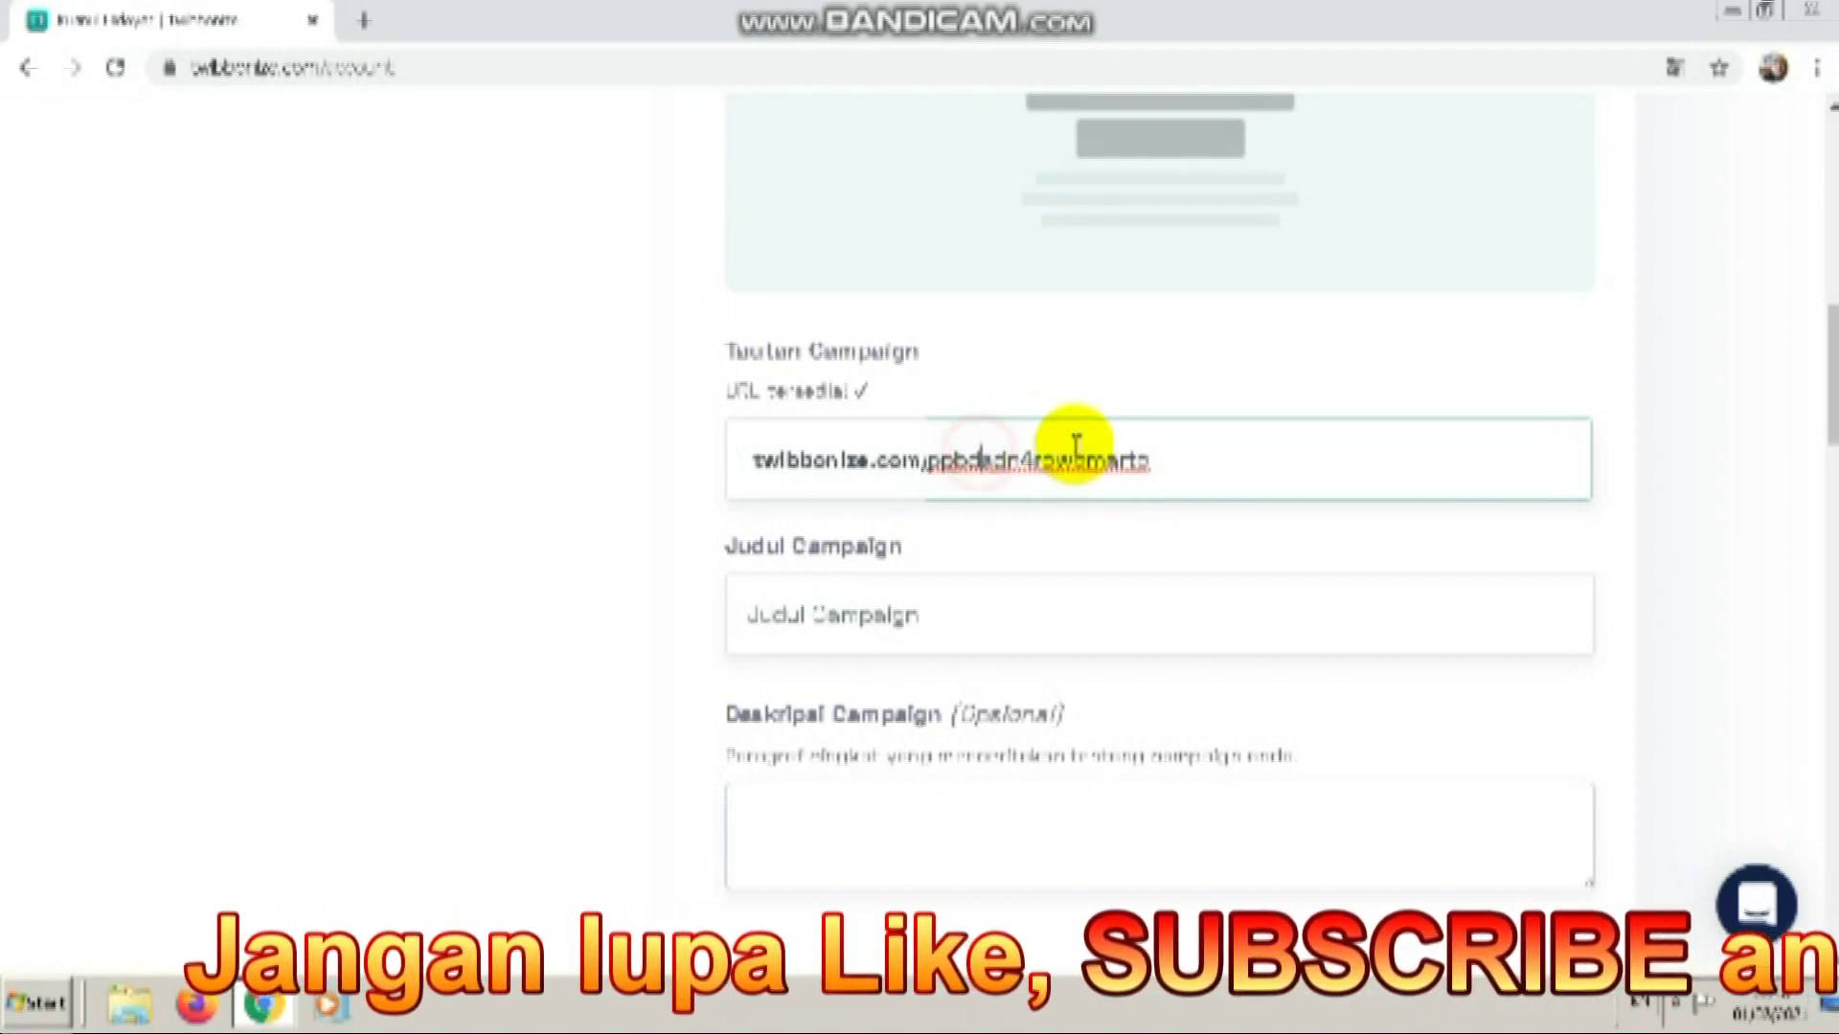
key(BackSpace)
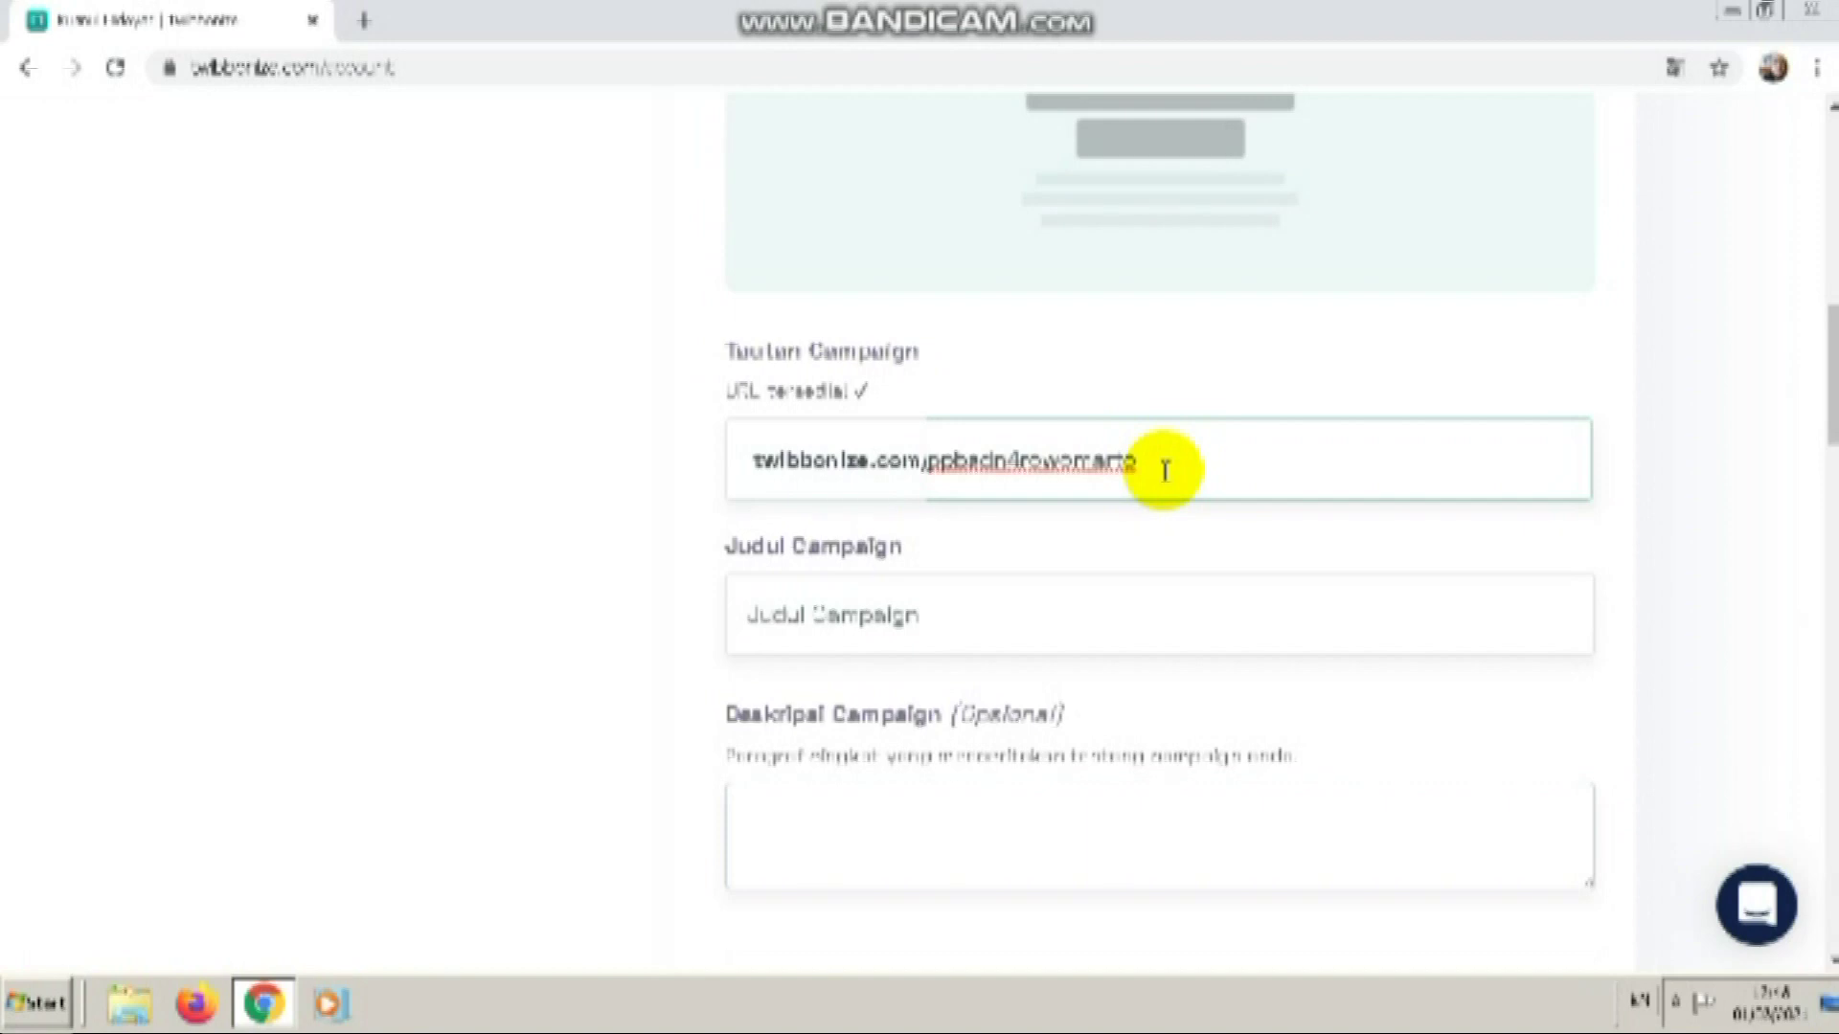
click(941, 615)
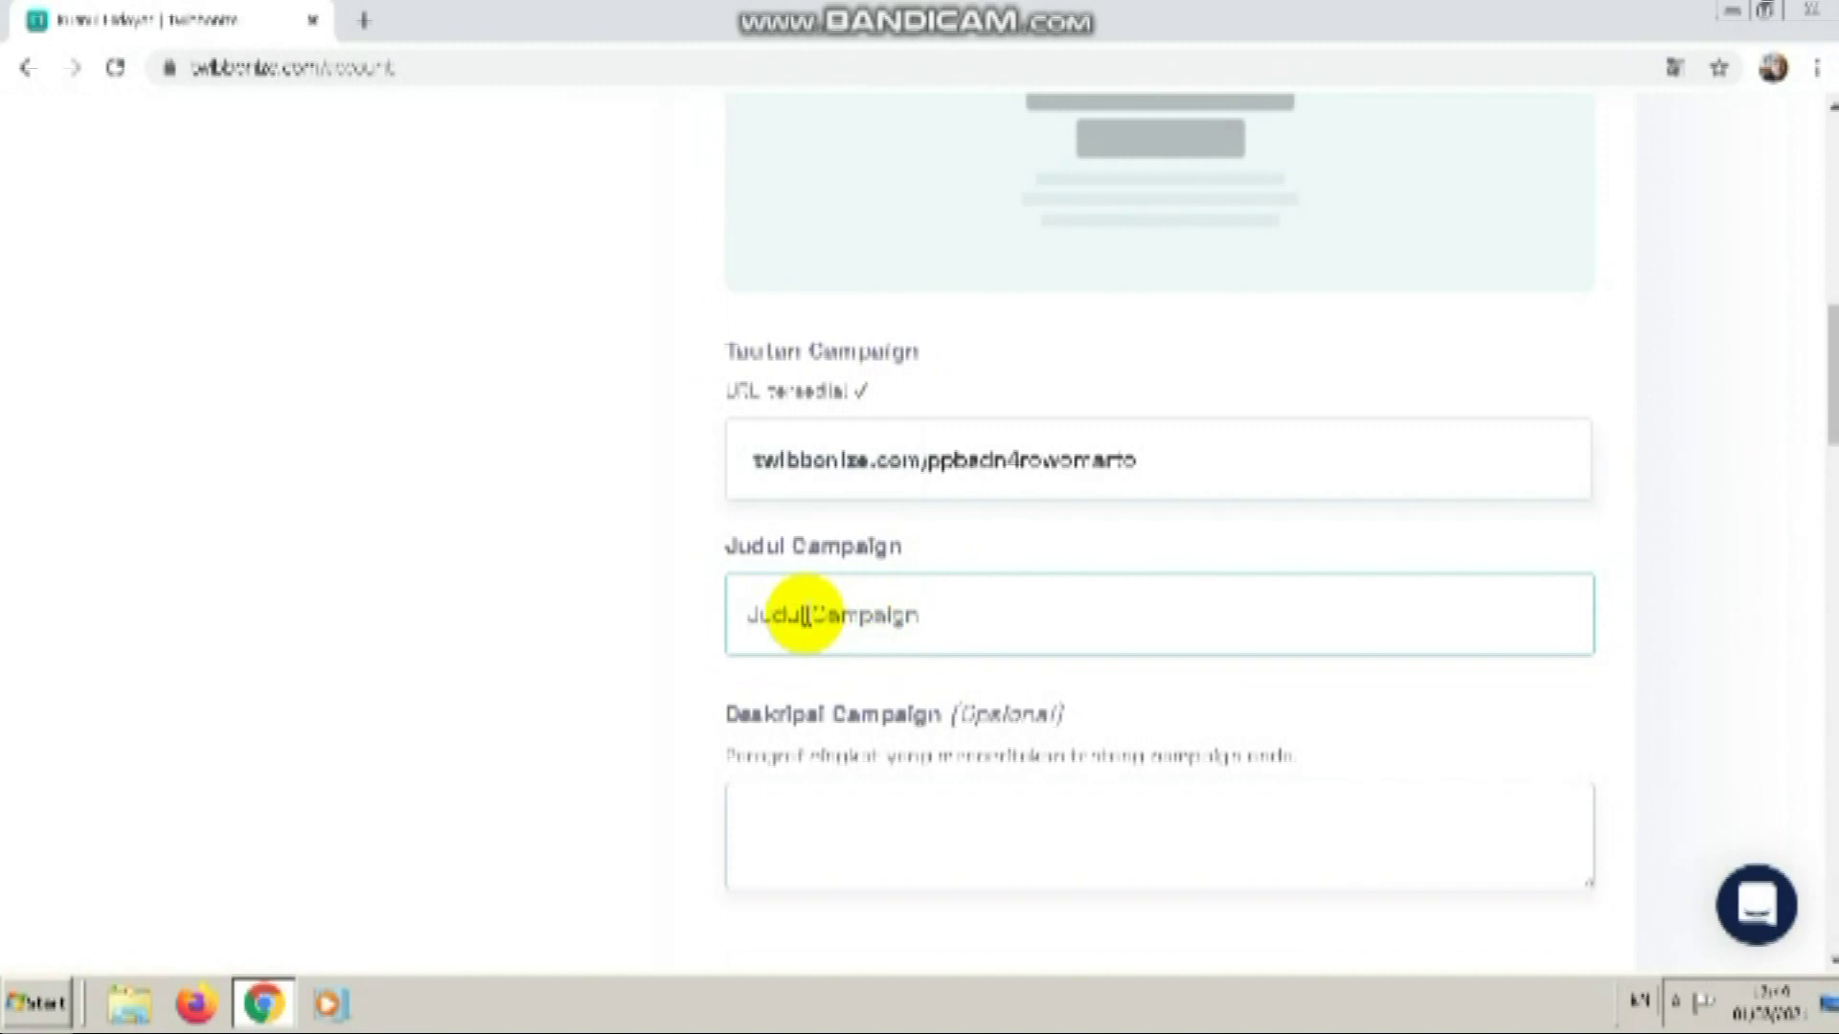
- Enter 'PPDB SDN 4 ROWOMARTO' as the campaign title, skipping past Deskripsi to the Tag Campaign field
text(PP)
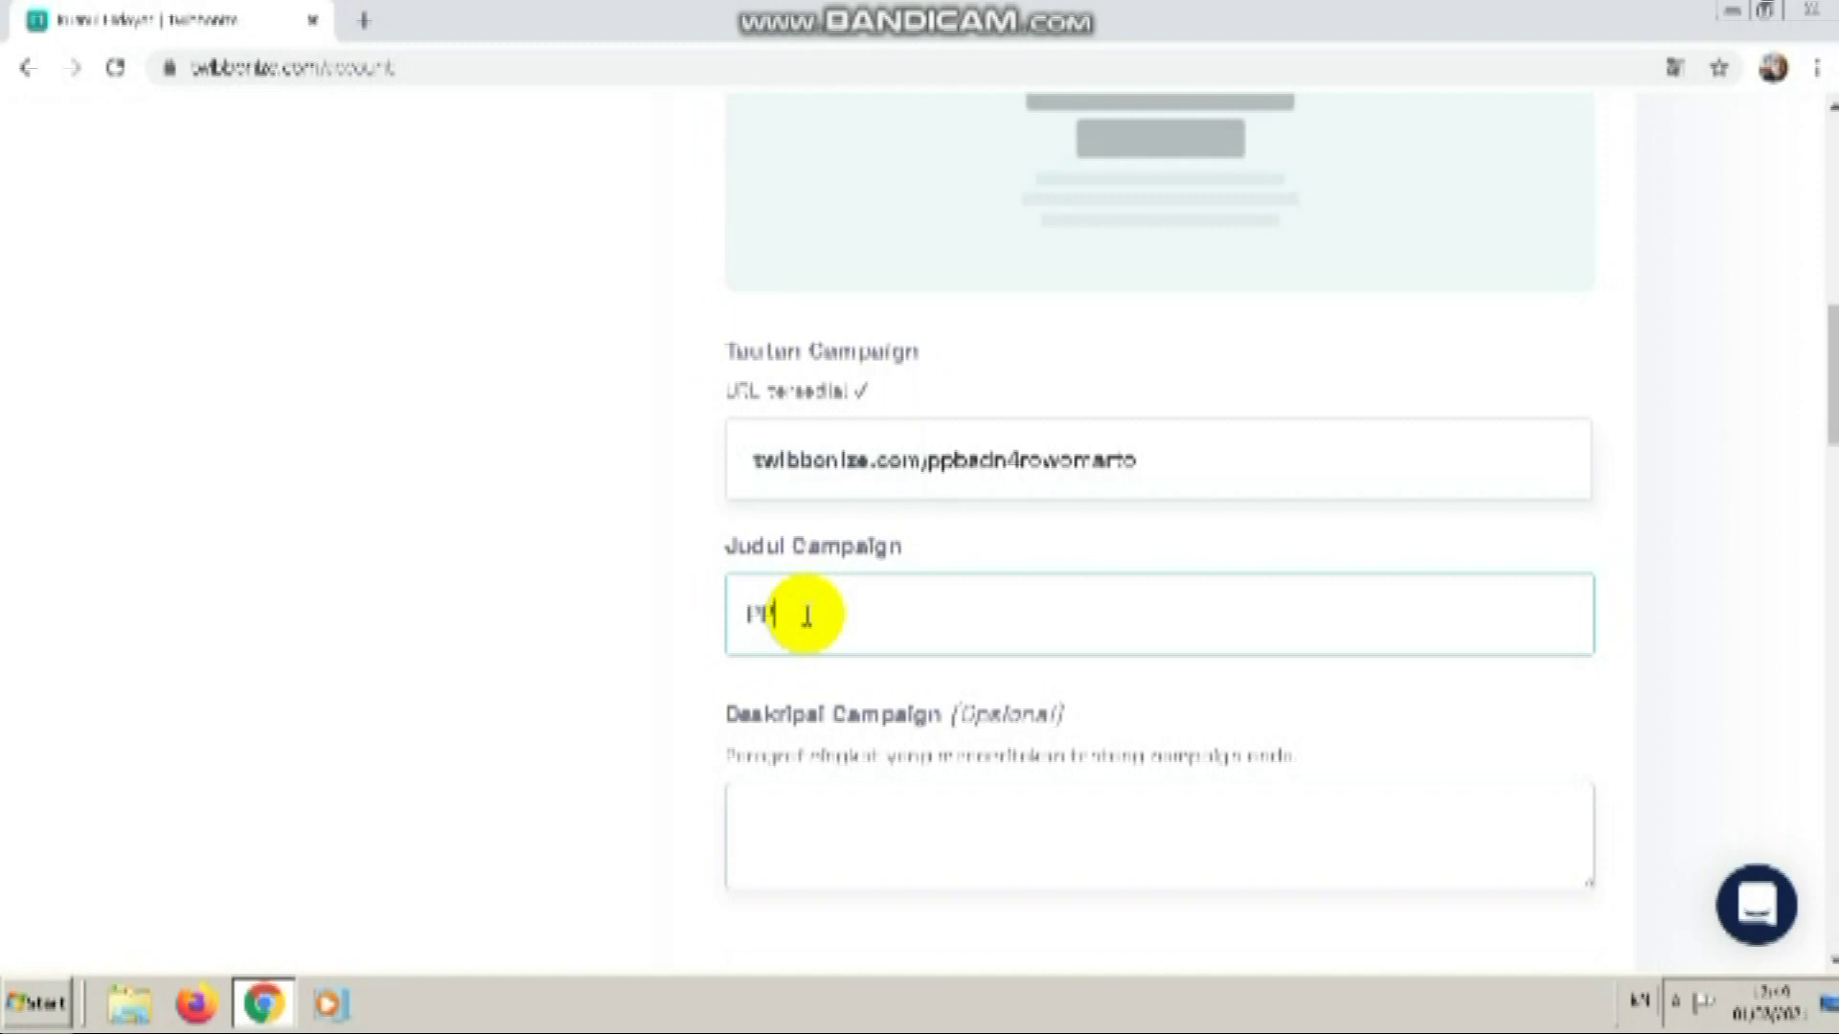
text(DB SDN 4 ROWO)
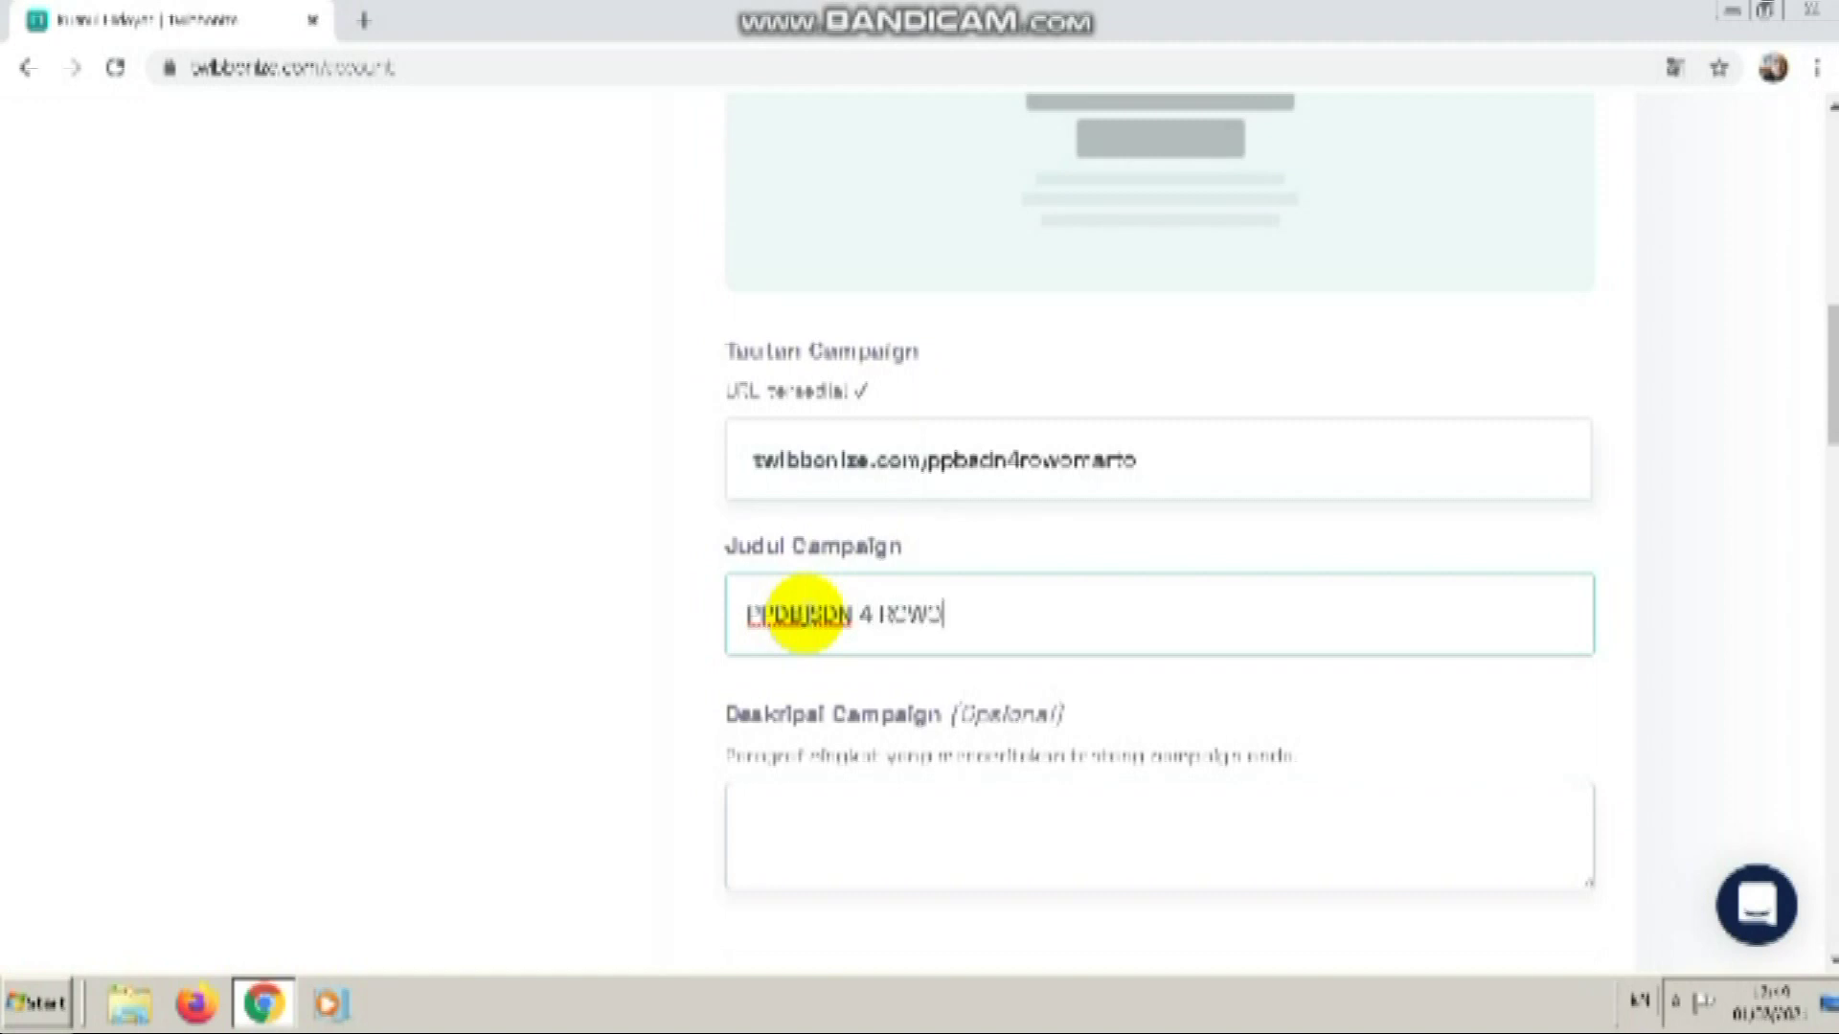
text(MARTO)
click(802, 614)
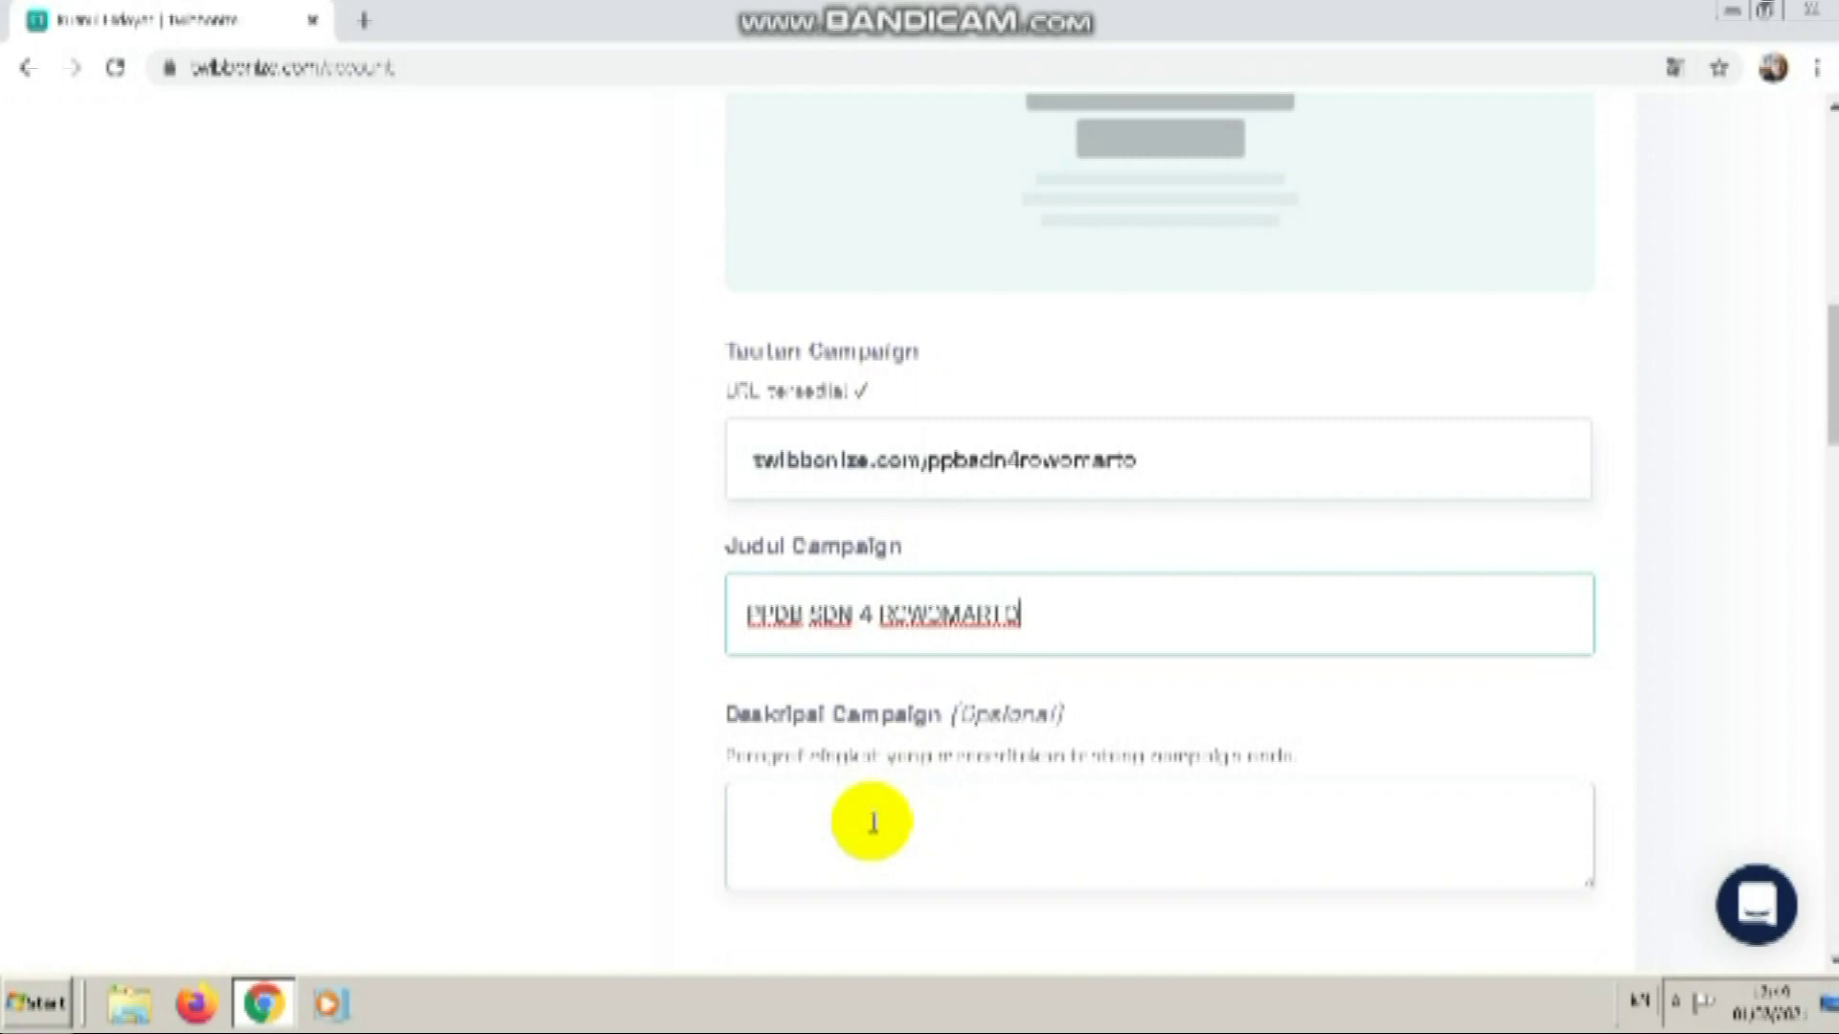
click(841, 820)
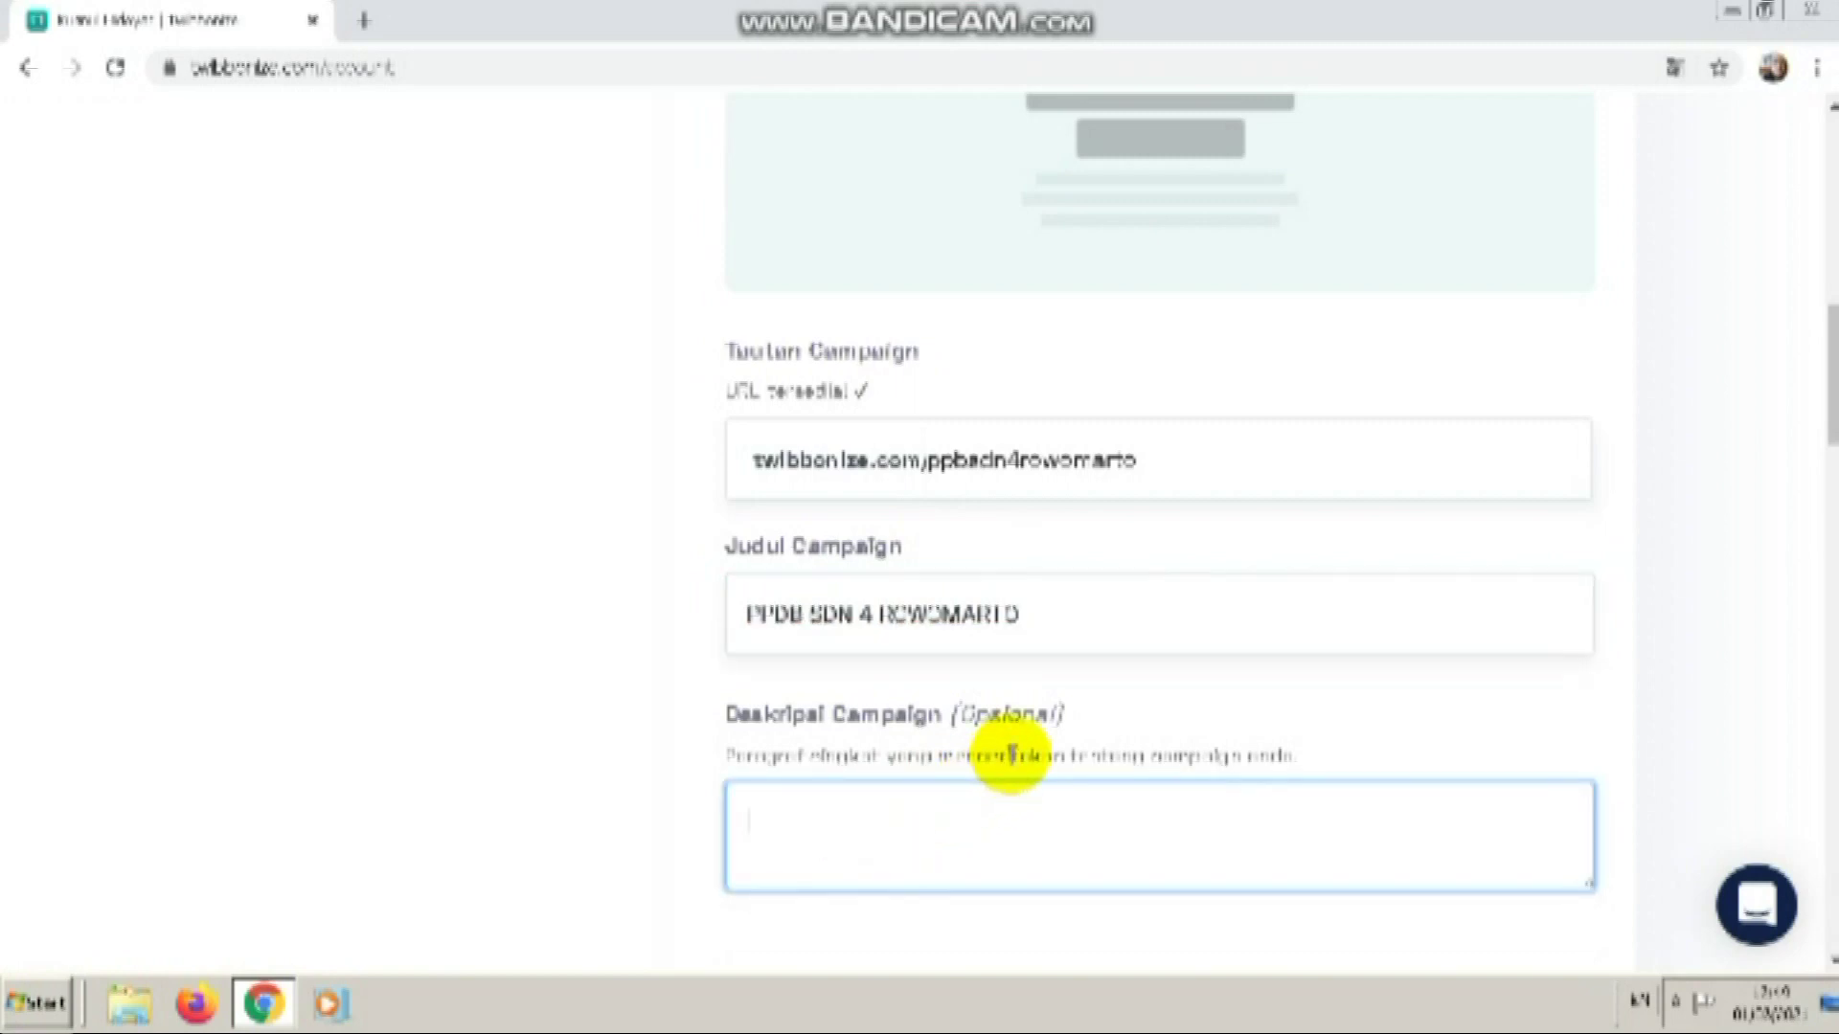
scroll(1005, 752, down, 1)
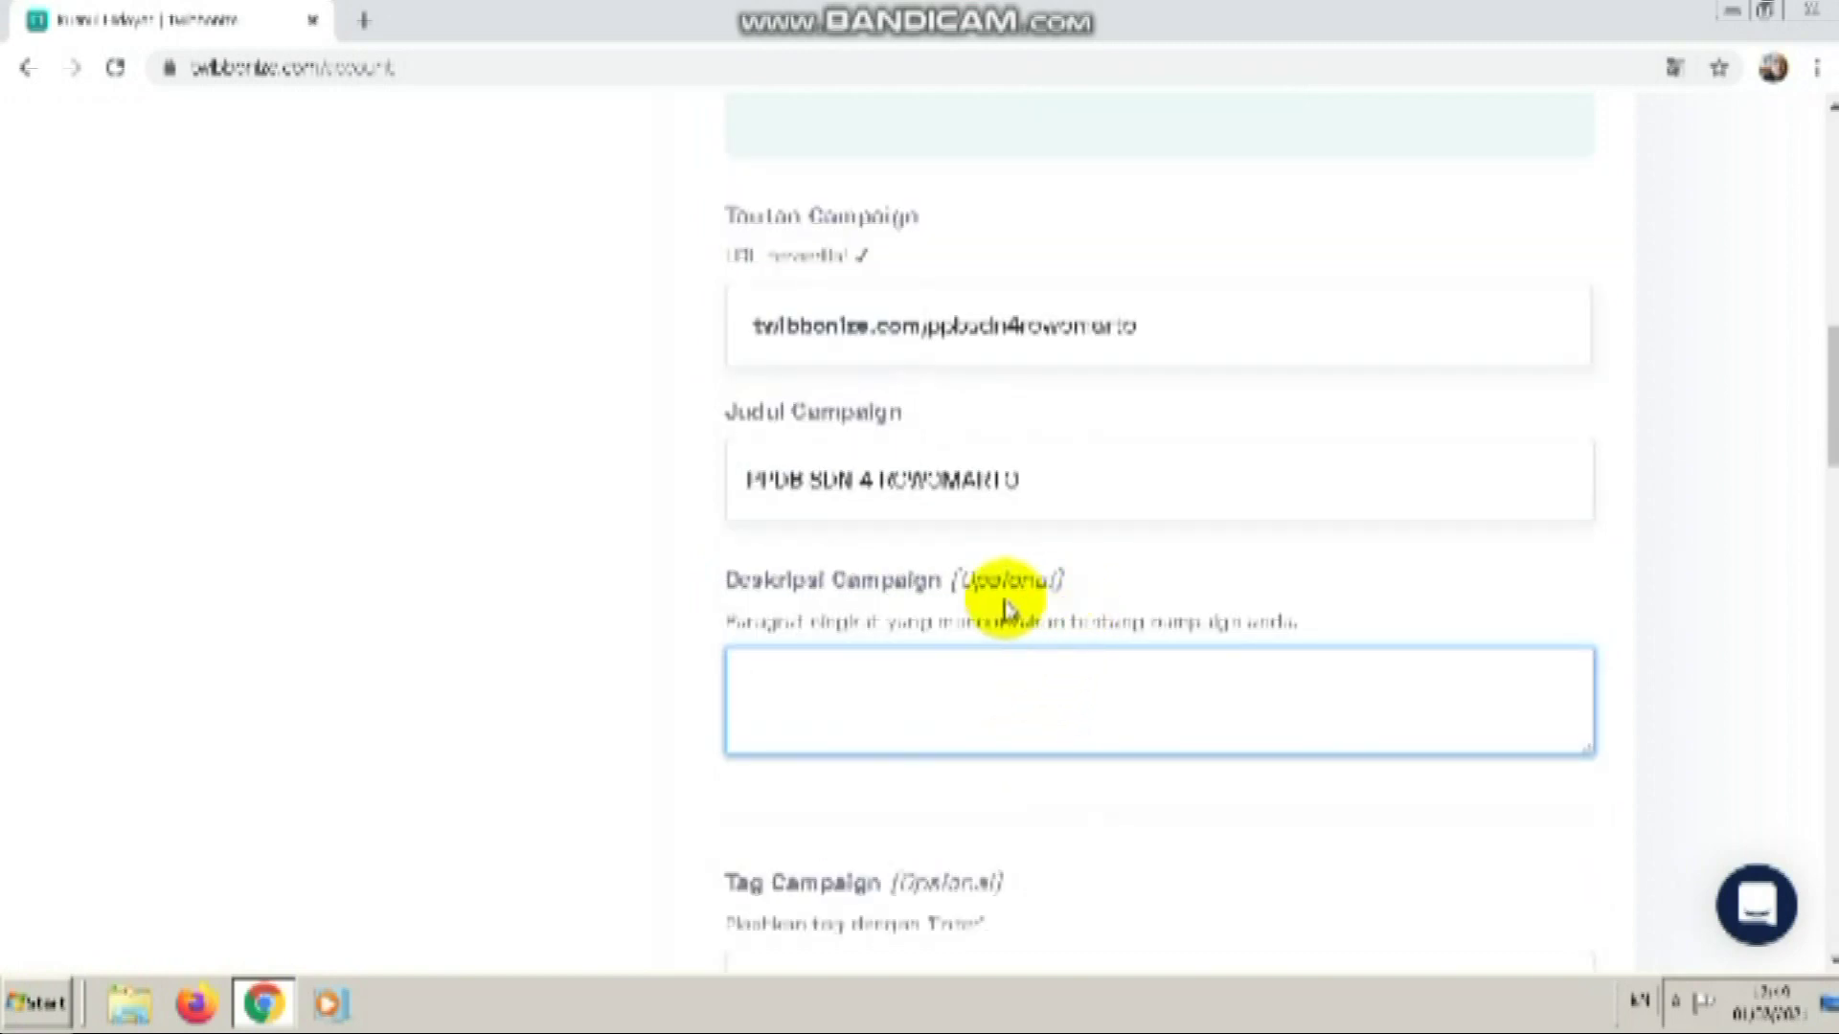
scroll(881, 643, down, 1)
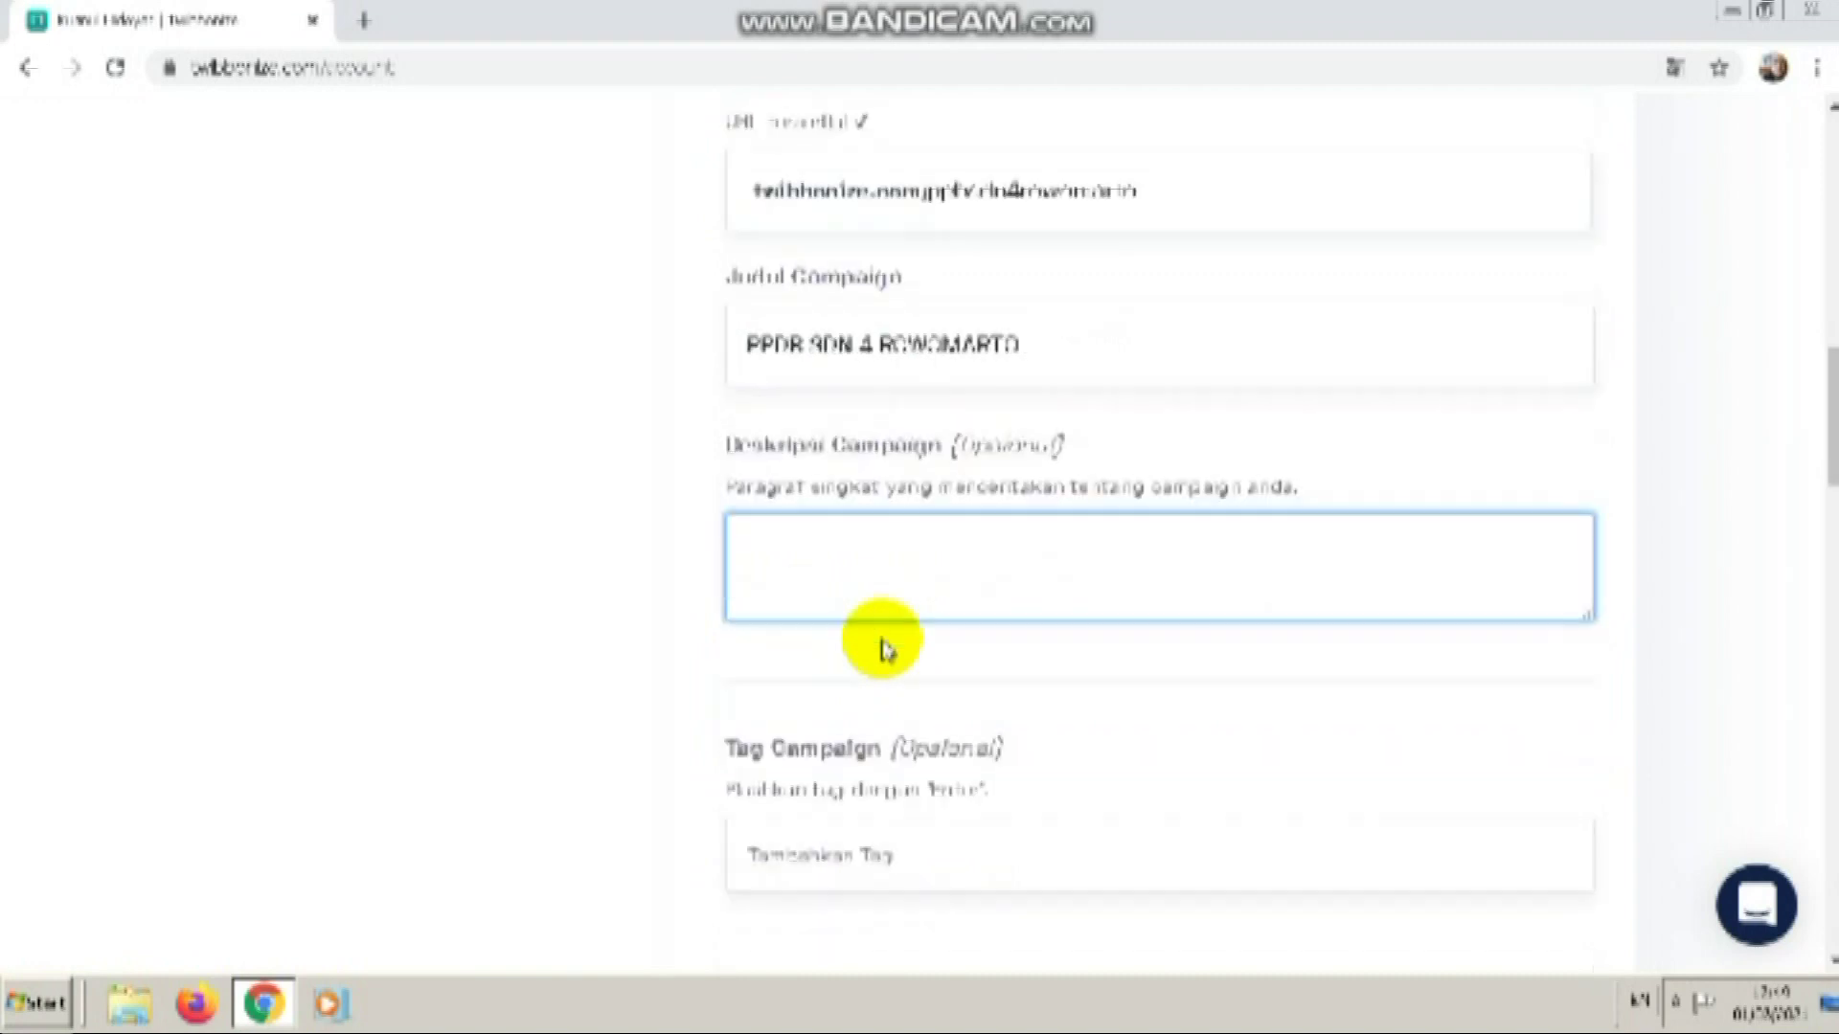
scroll(887, 640, down, 1)
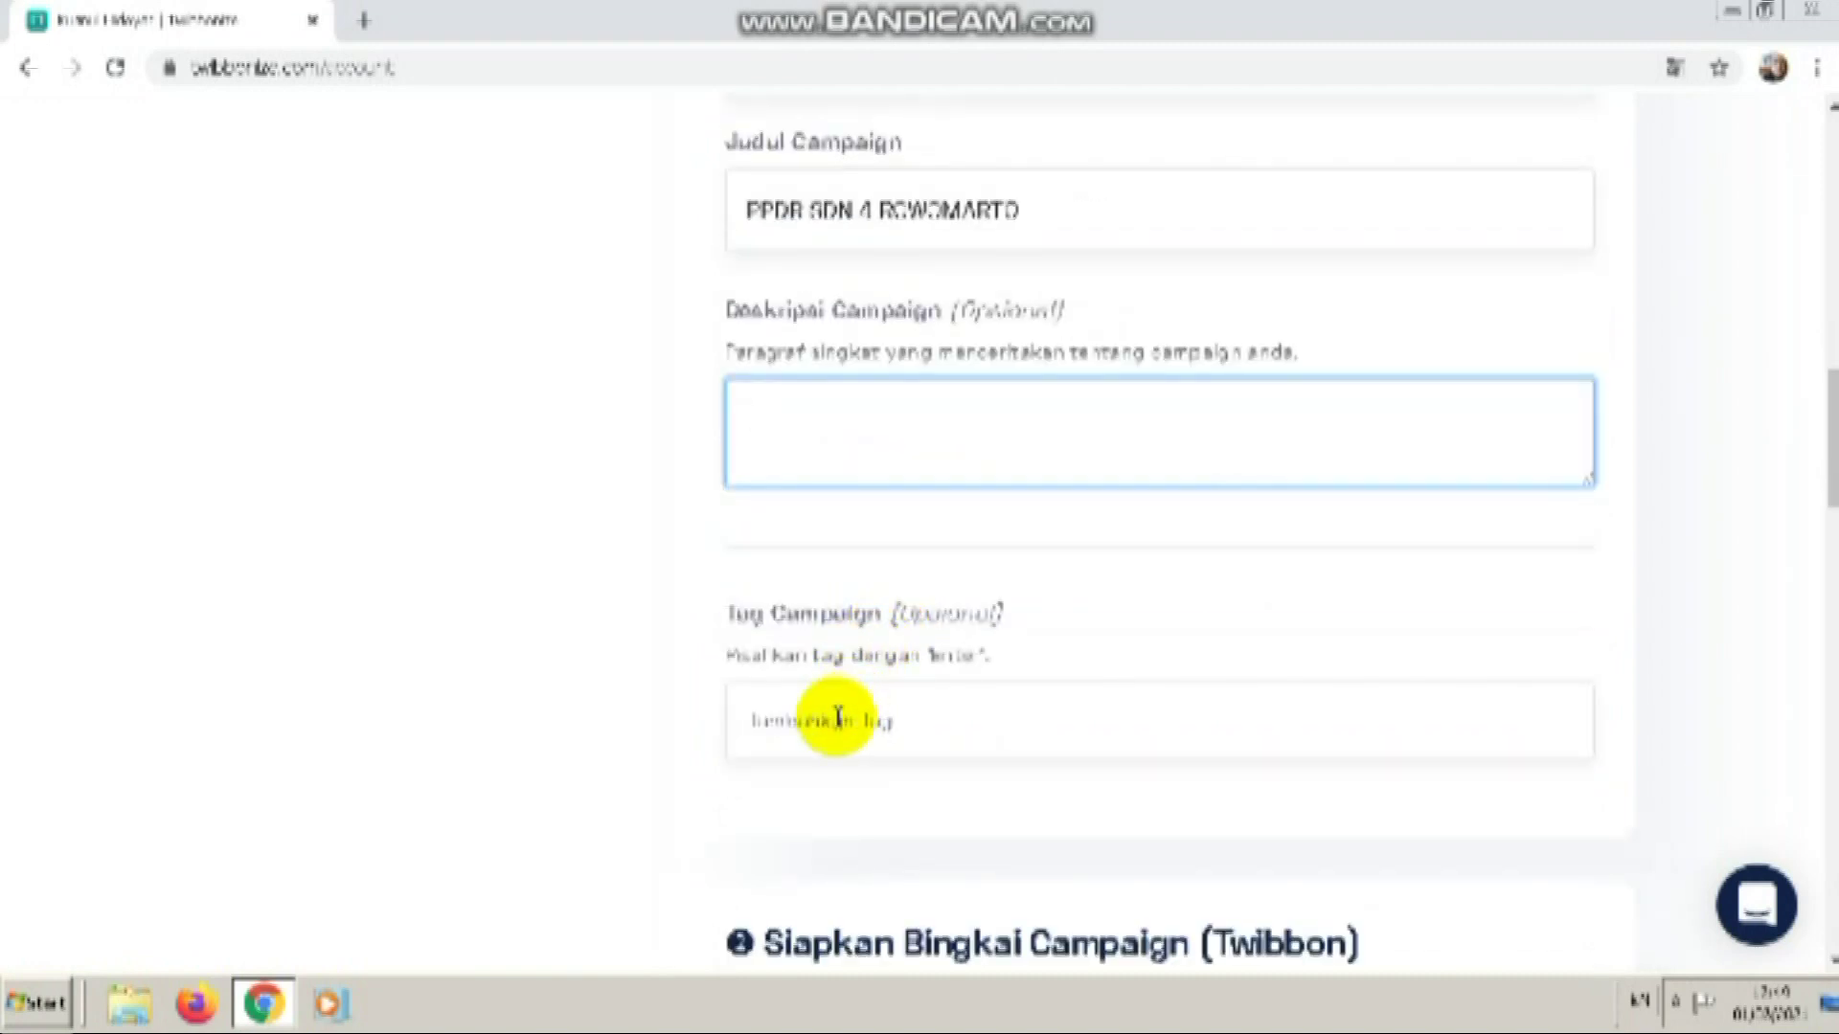
click(838, 718)
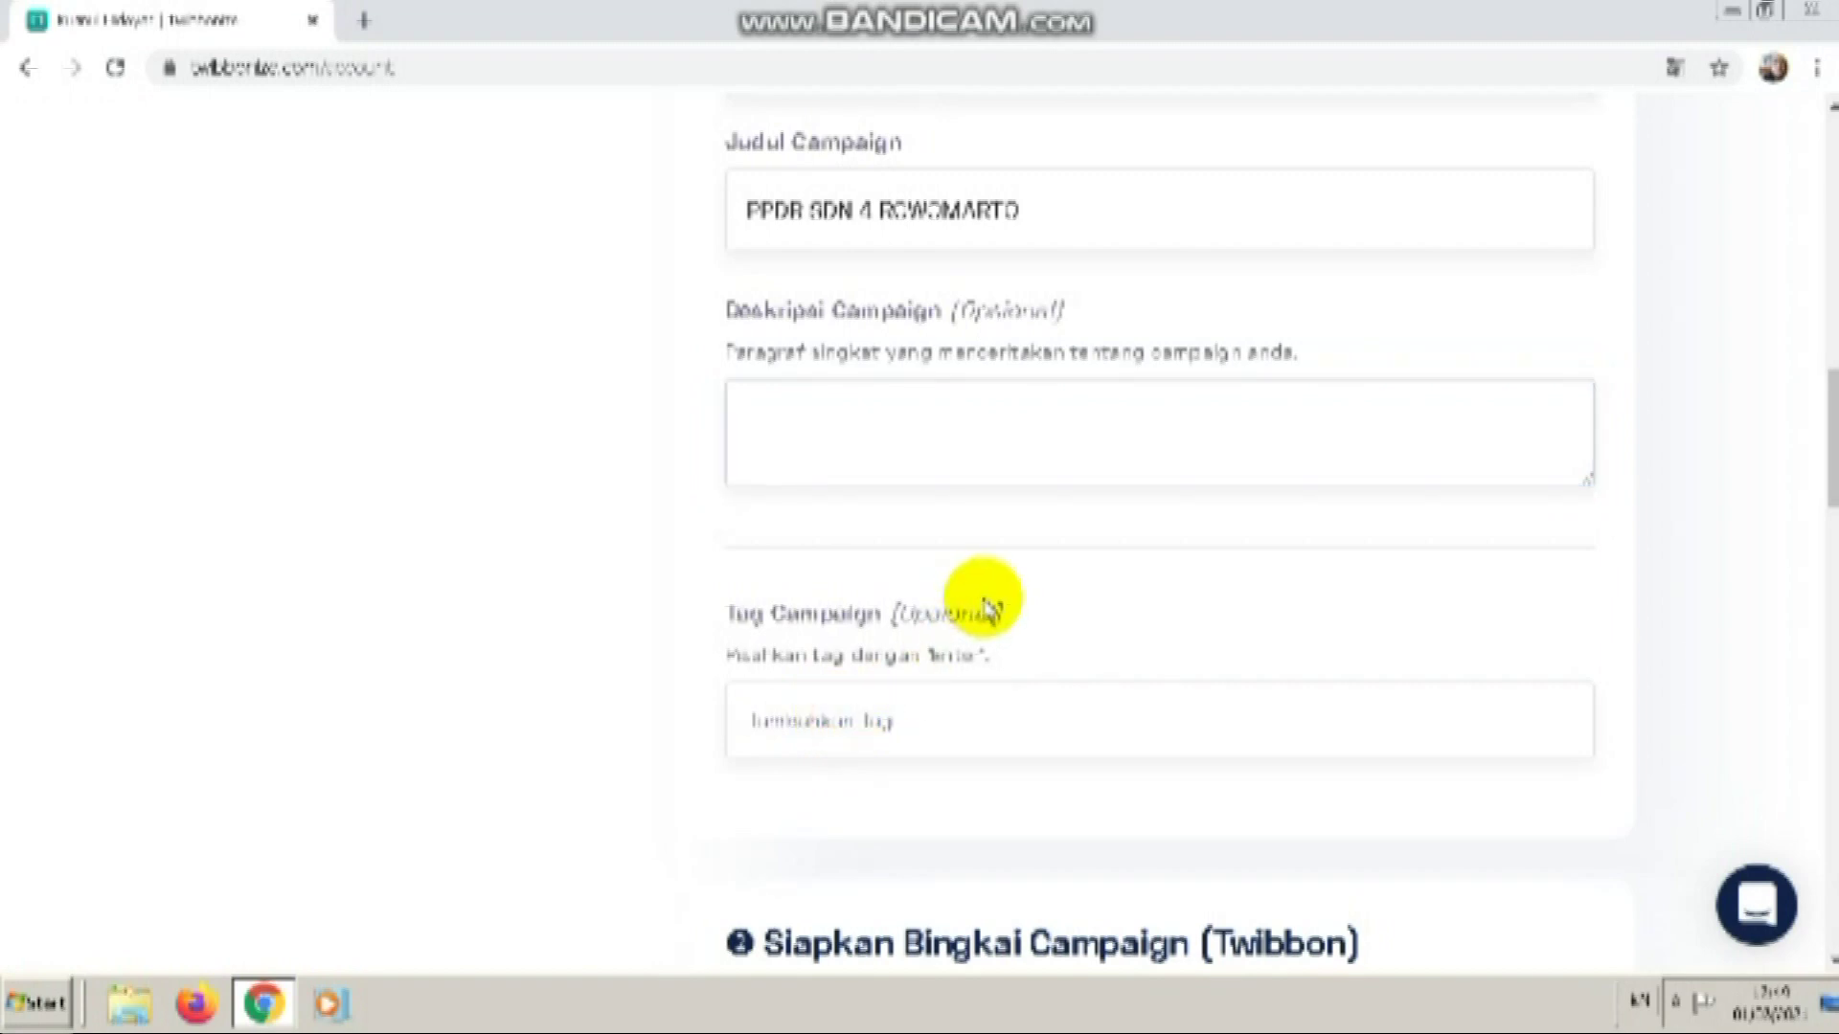
- Scroll to the 'Unggah Bingkai Campaign (Twibbon)' upload box and open its file picker
scroll(867, 704, down, 1)
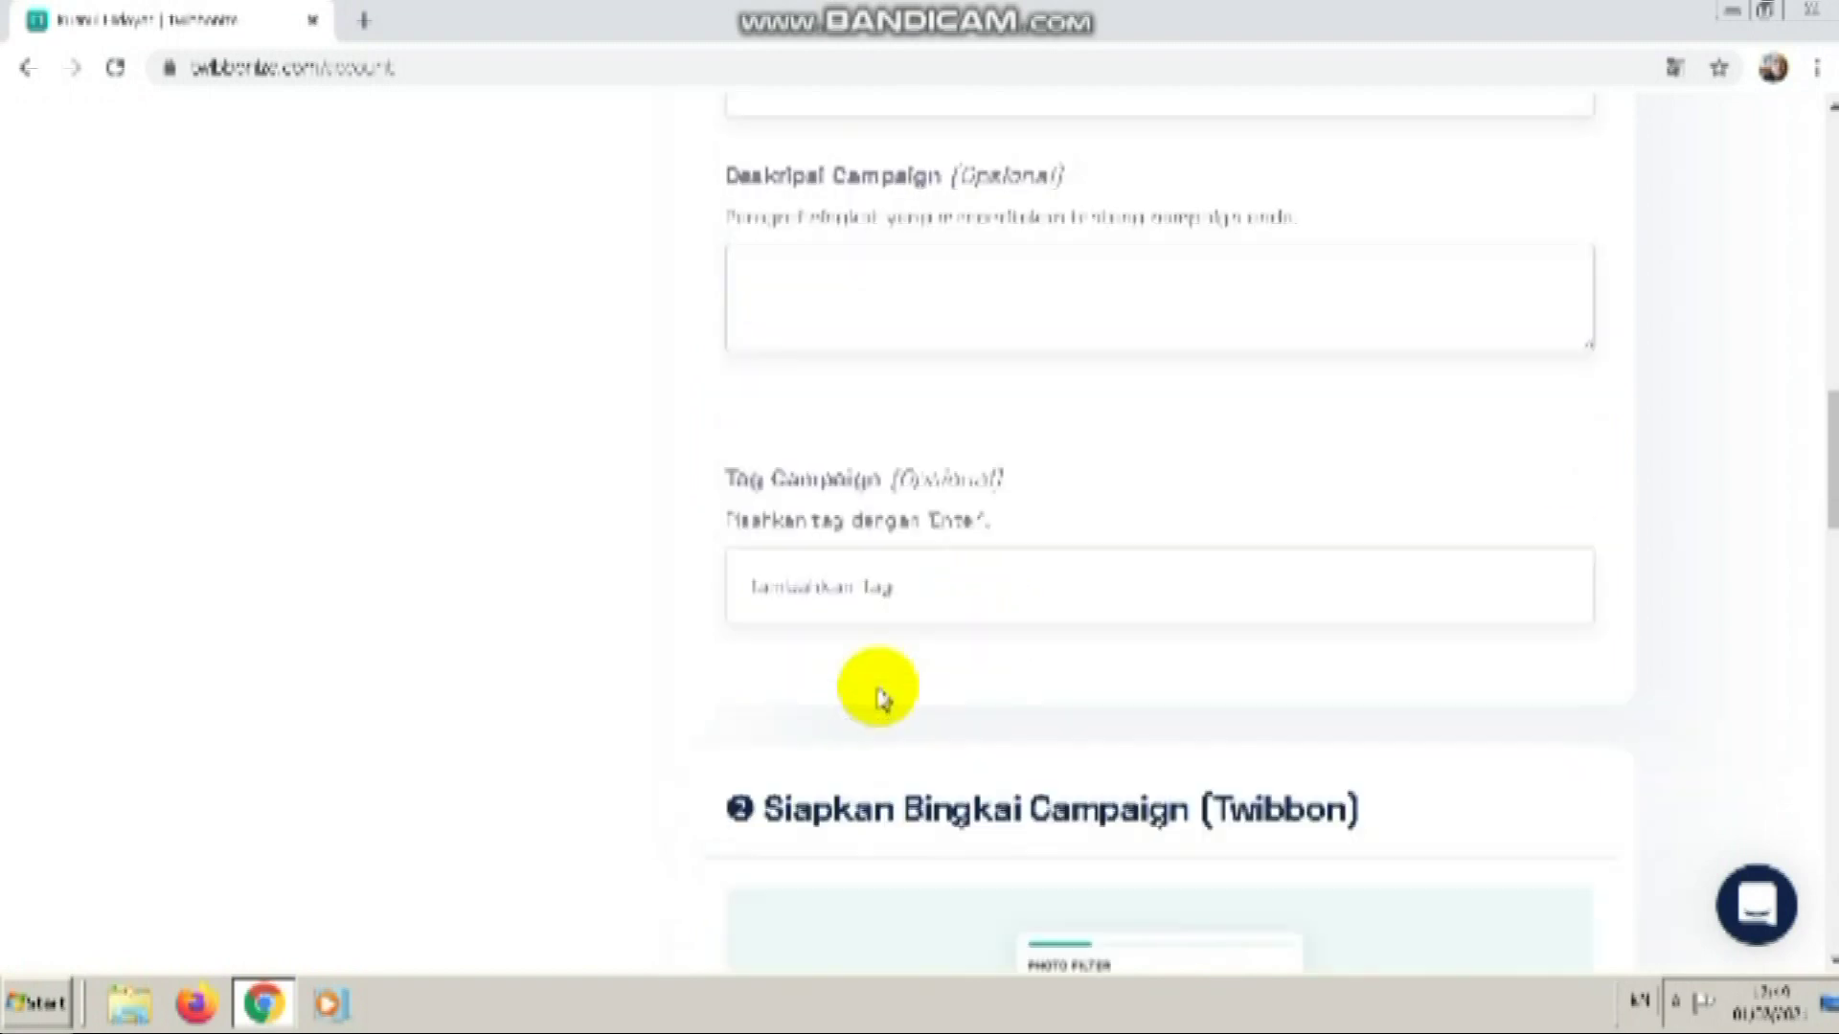
scroll(885, 661, down, 1)
scroll(881, 637, down, 1)
scroll(891, 656, down, 1)
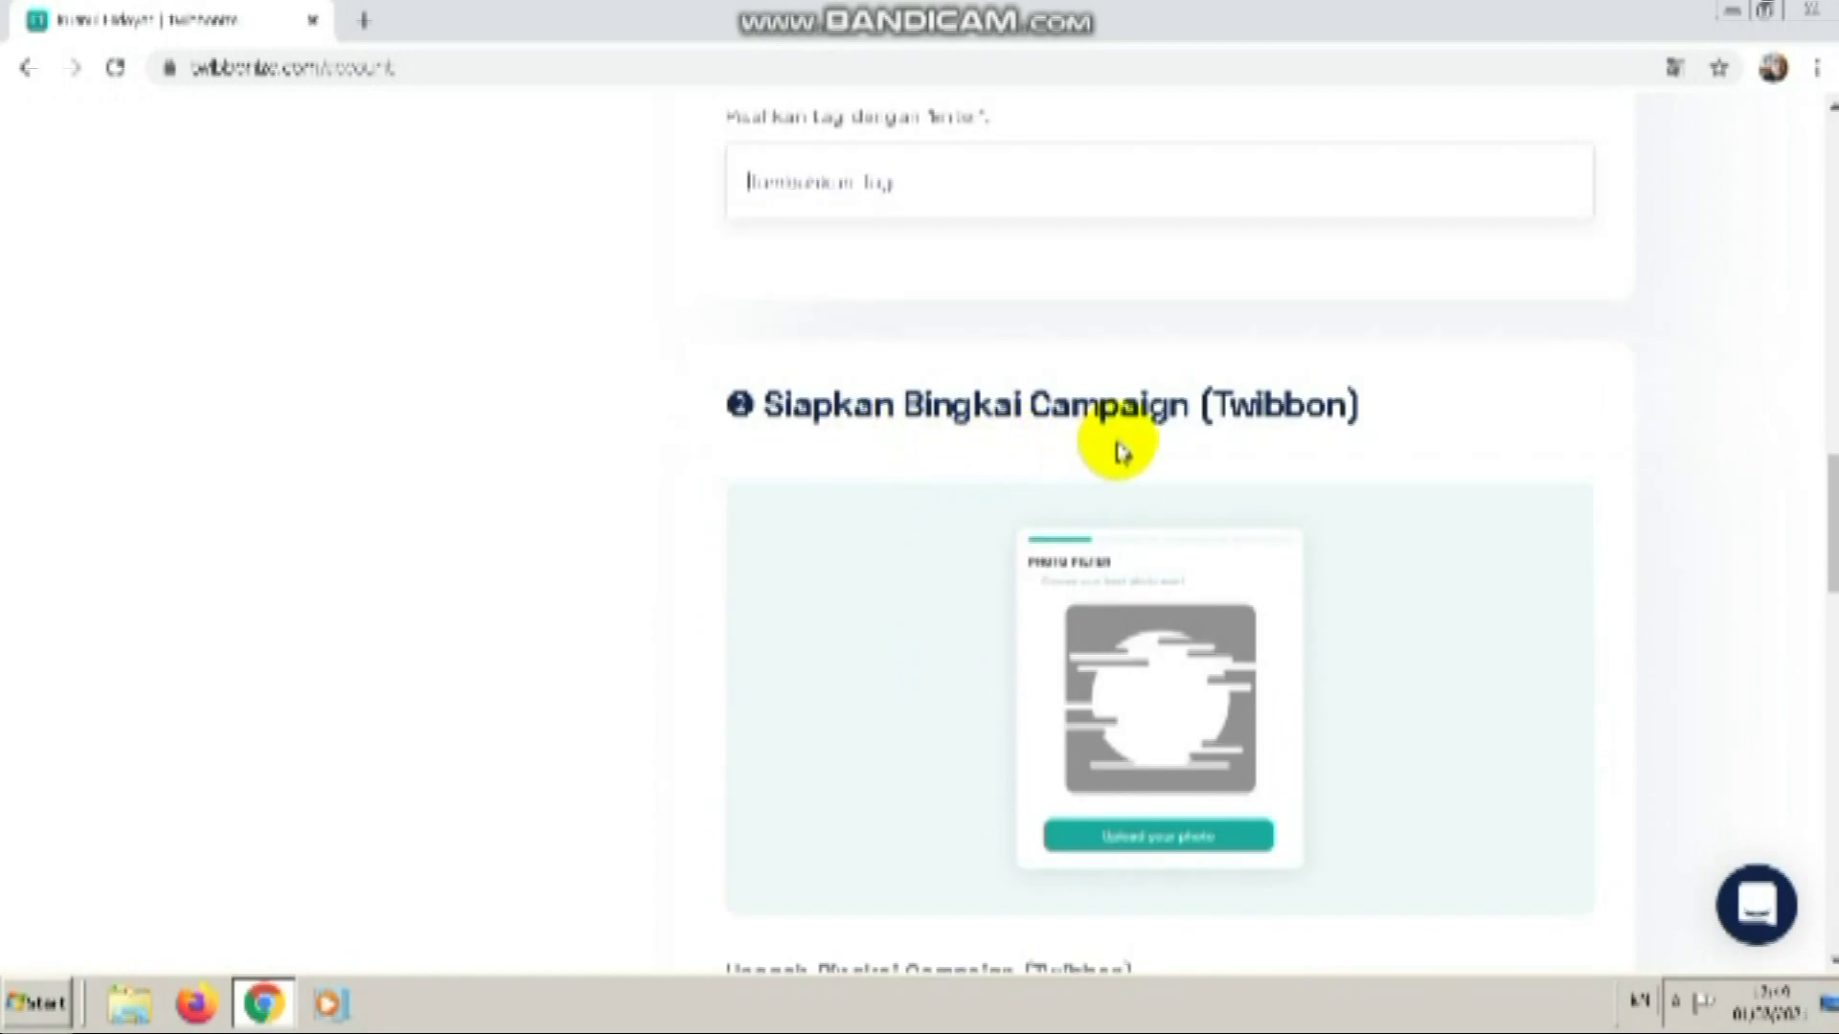
scroll(1226, 522, down, 1)
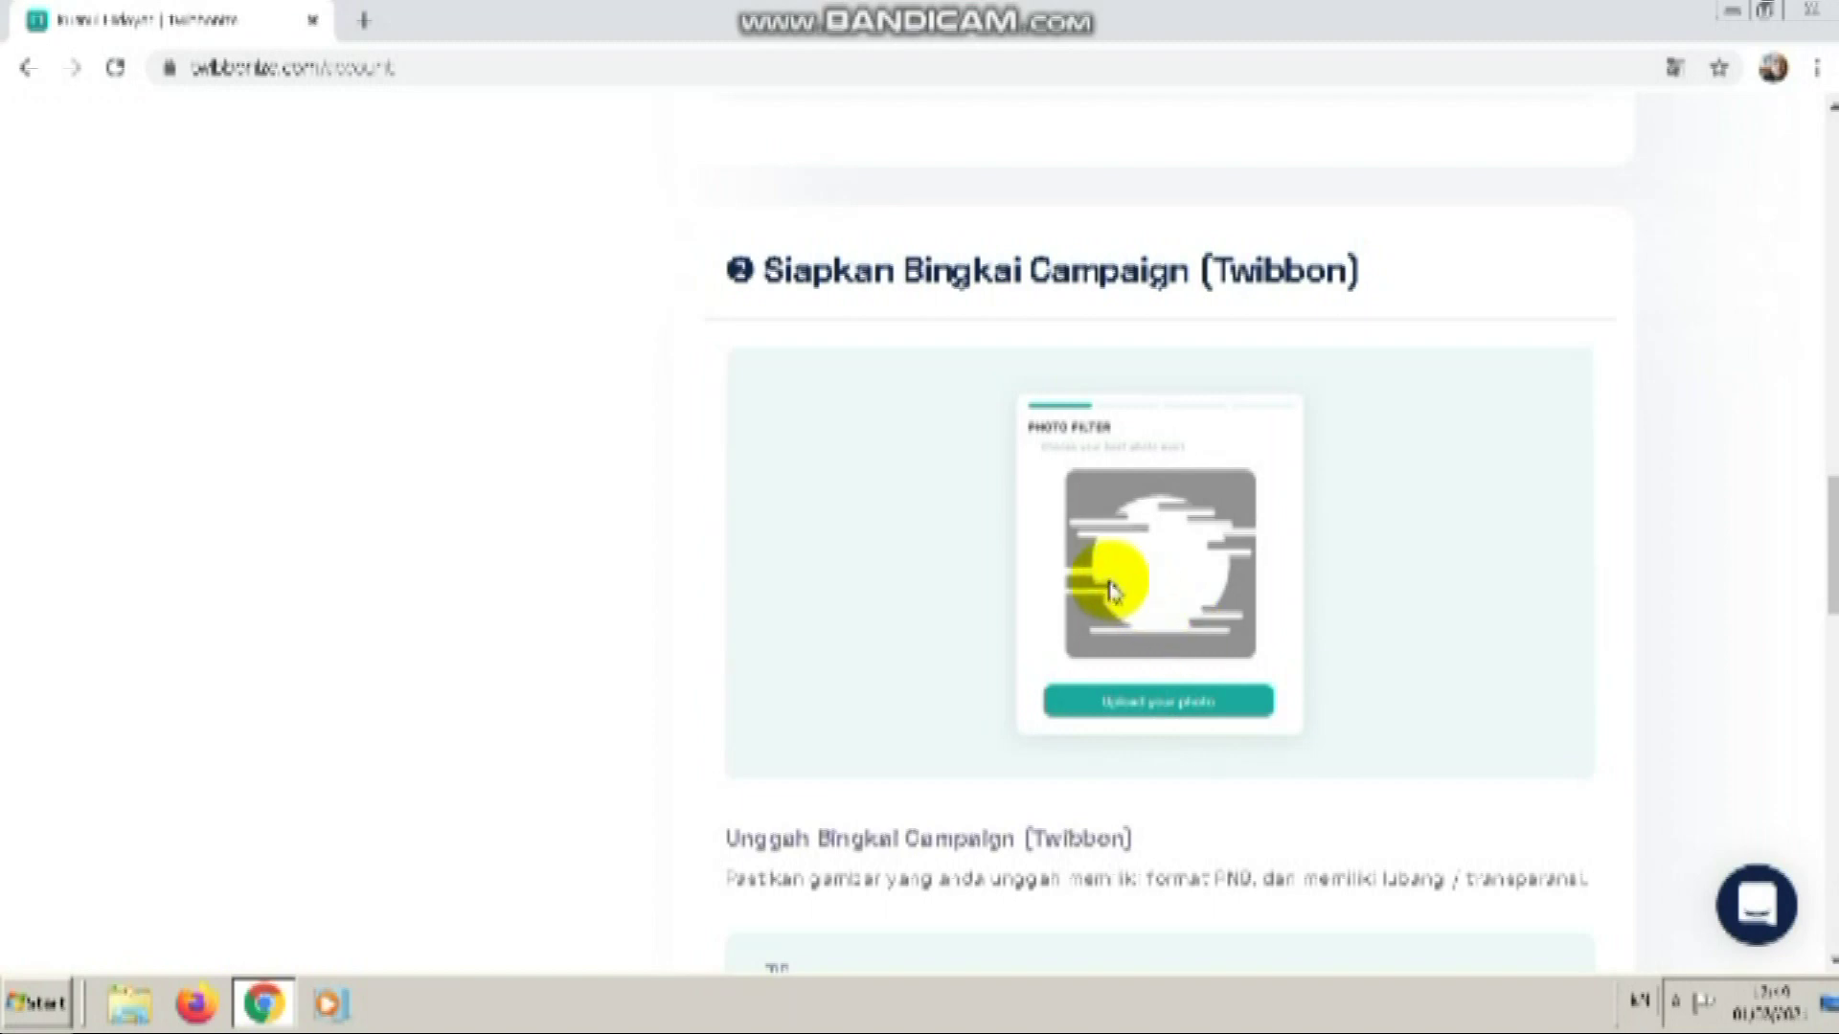
scroll(1111, 589, down, 3)
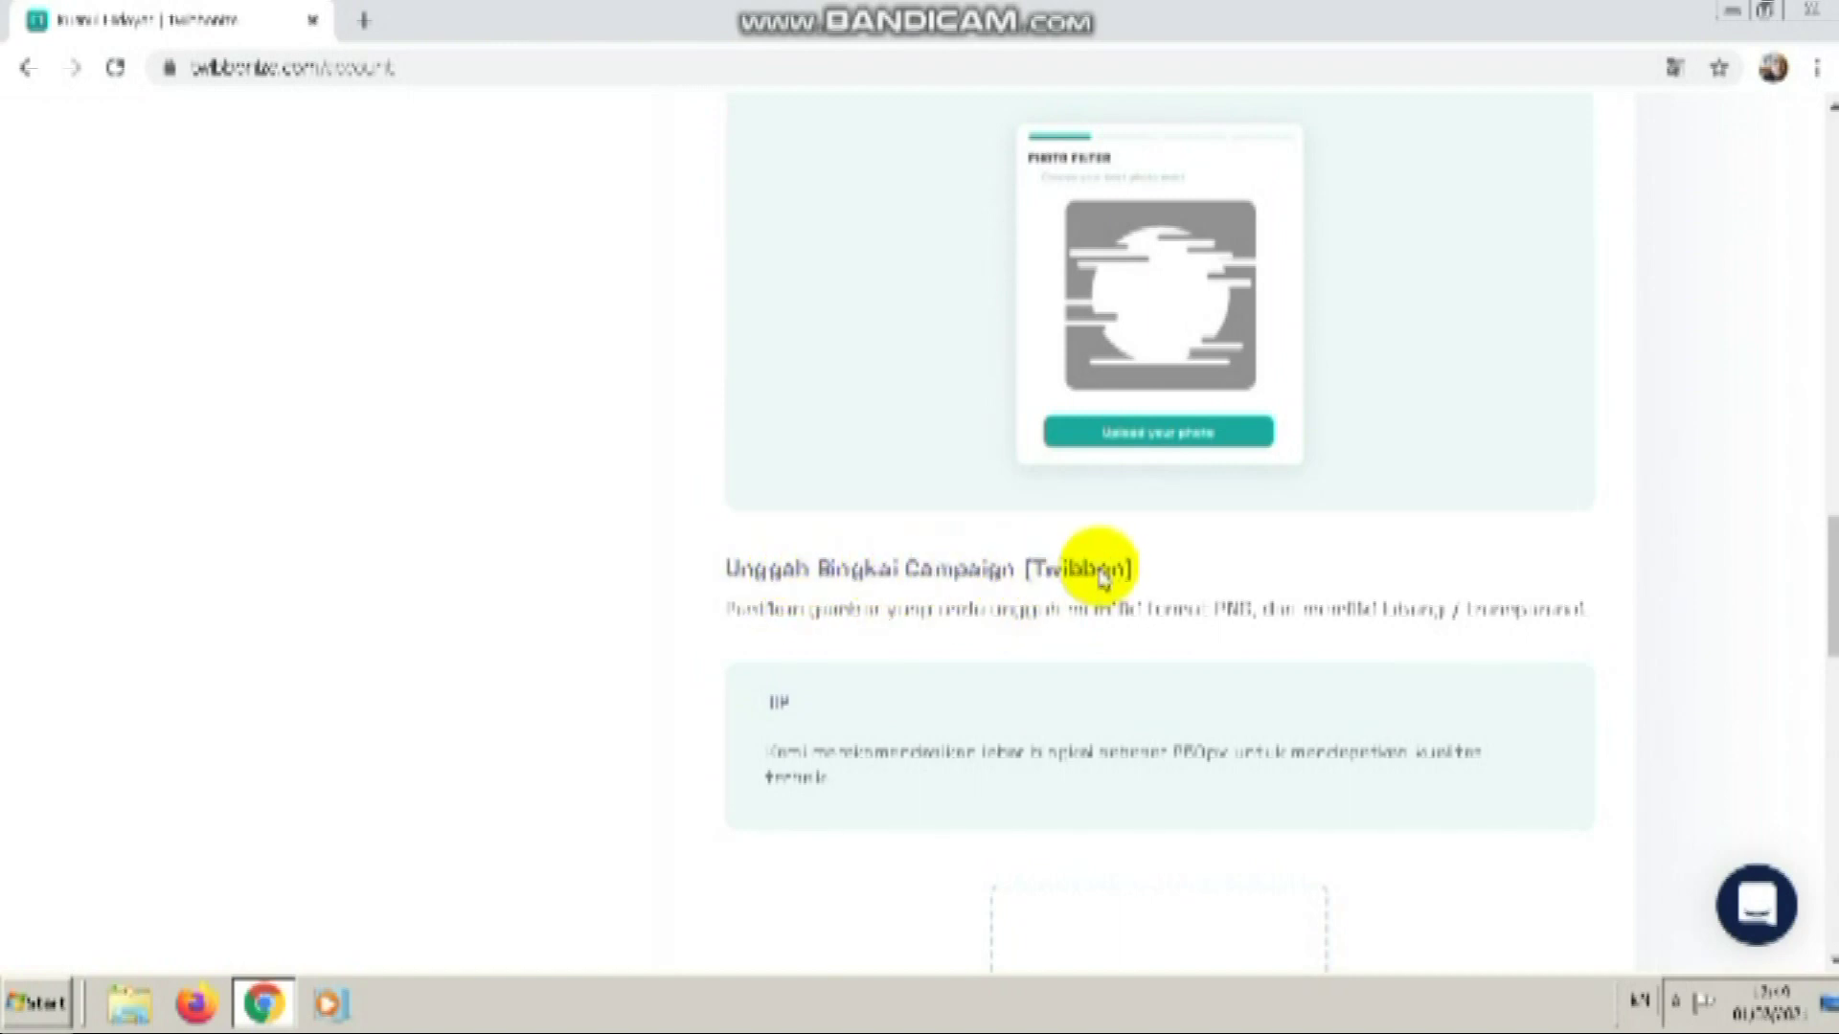
mouse_move(725, 567)
mouse_down()
mouse_move(853, 588)
mouse_move(1130, 565)
mouse_up()
scroll(1098, 581, down, 2)
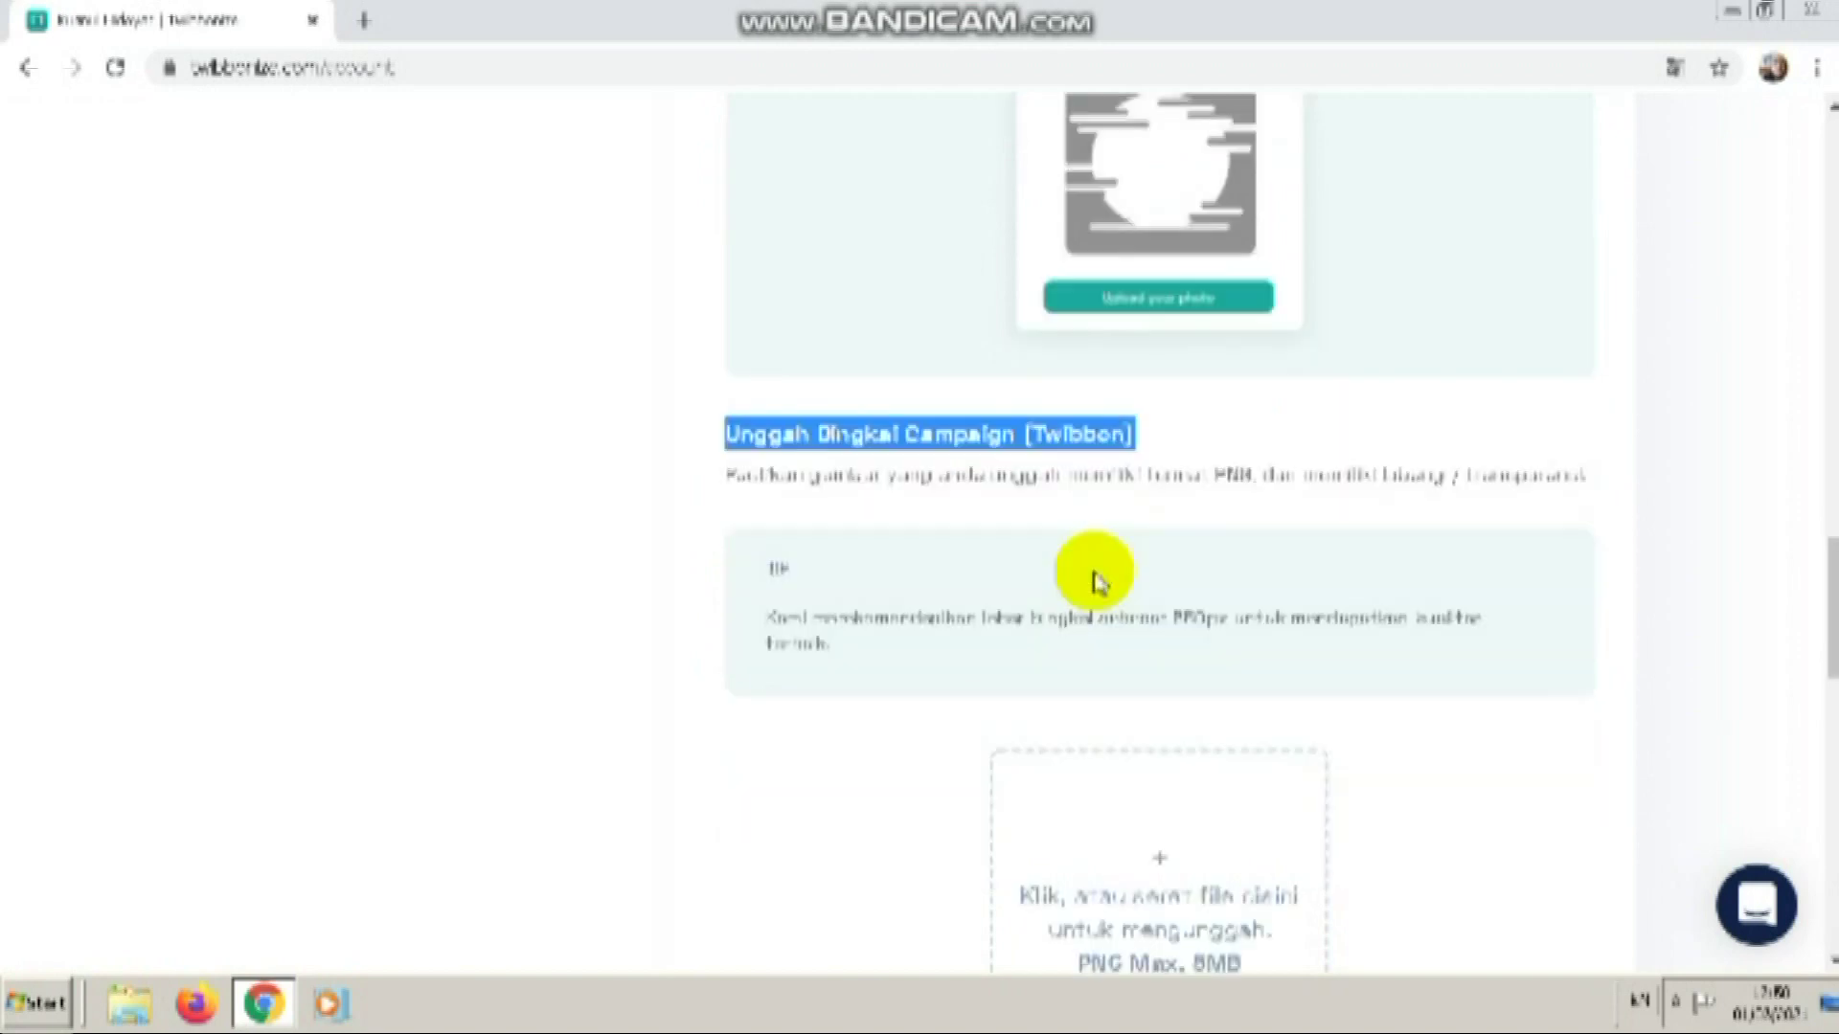
scroll(965, 546, down, 1)
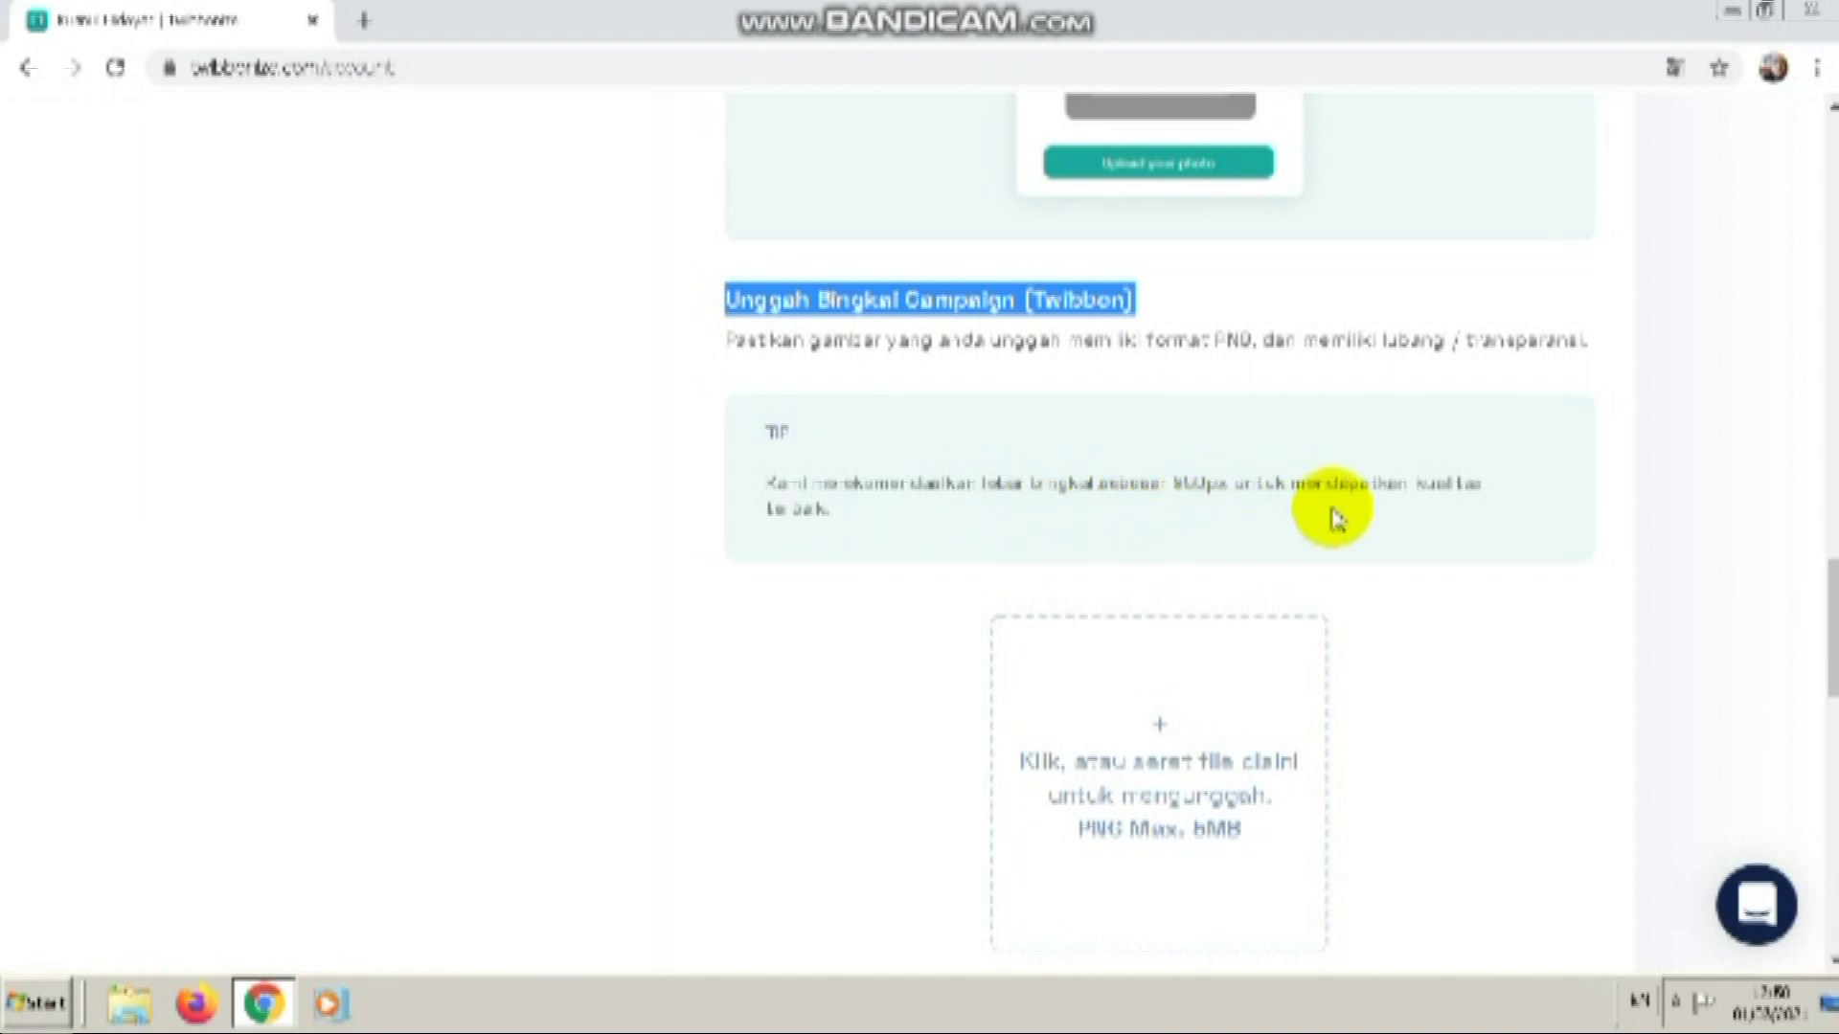
scroll(1097, 517, down, 1)
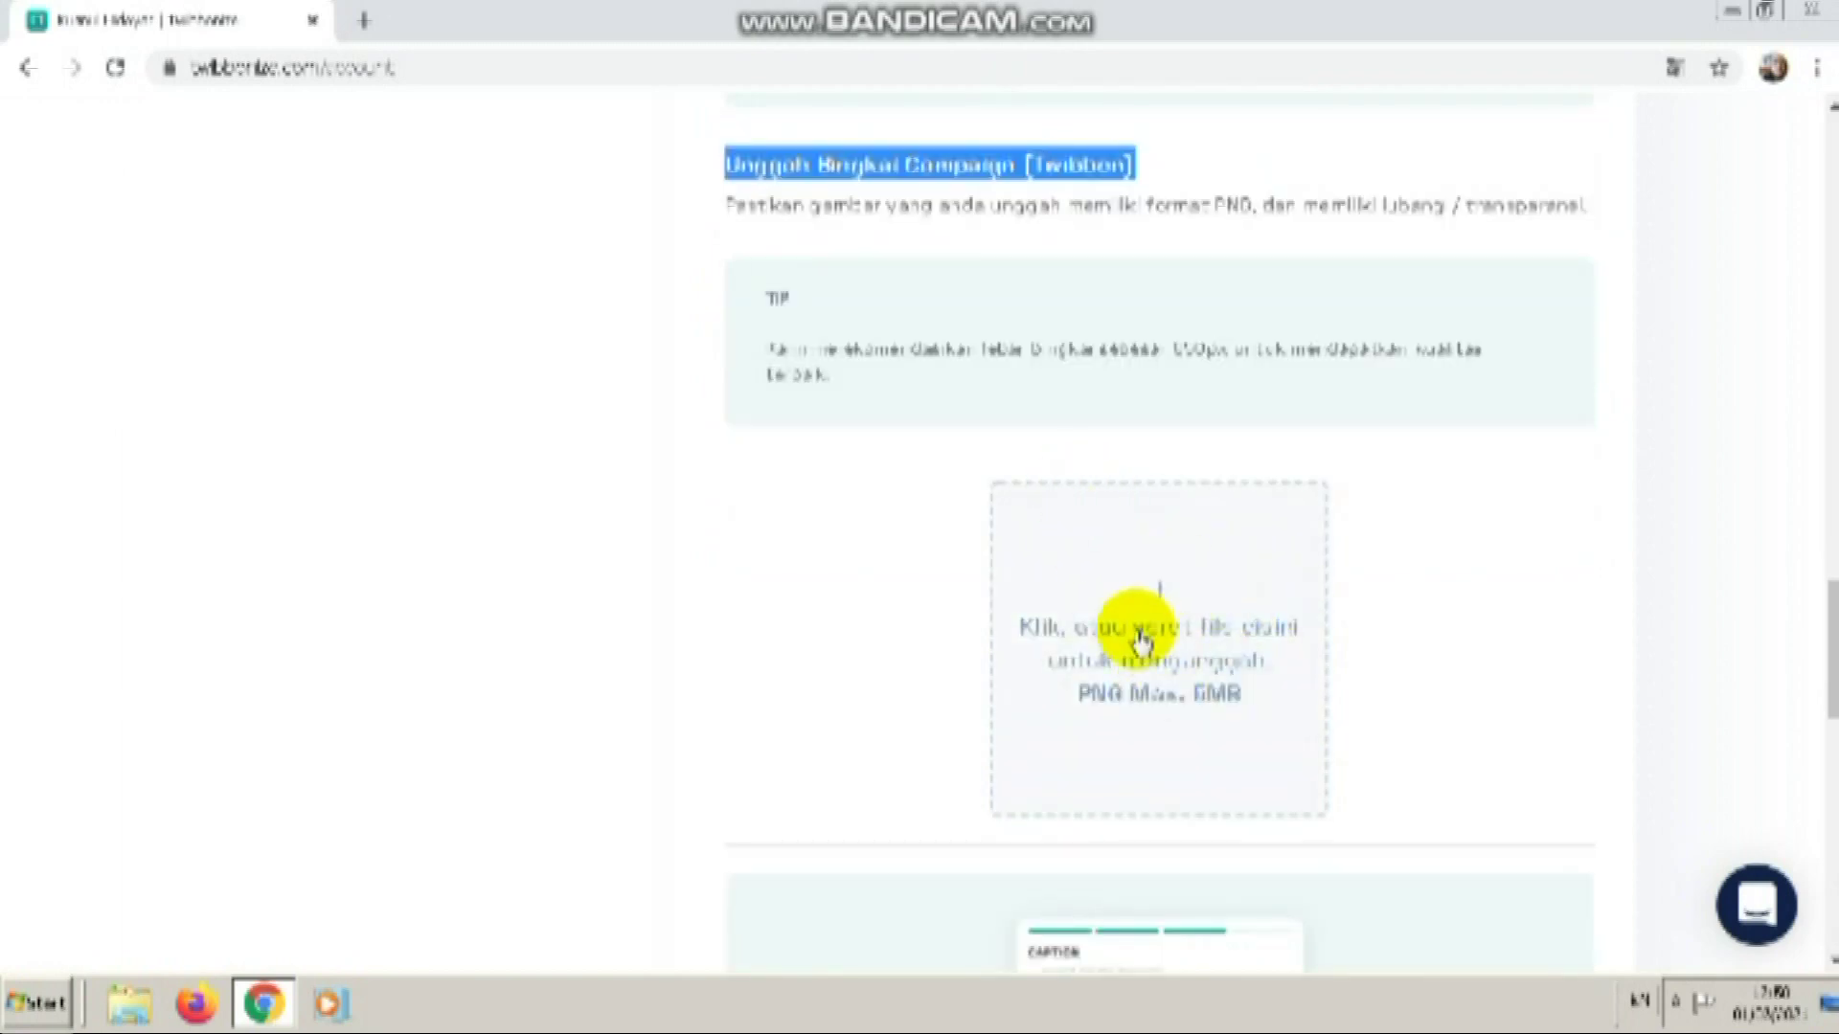
scroll(1145, 656, down, 1)
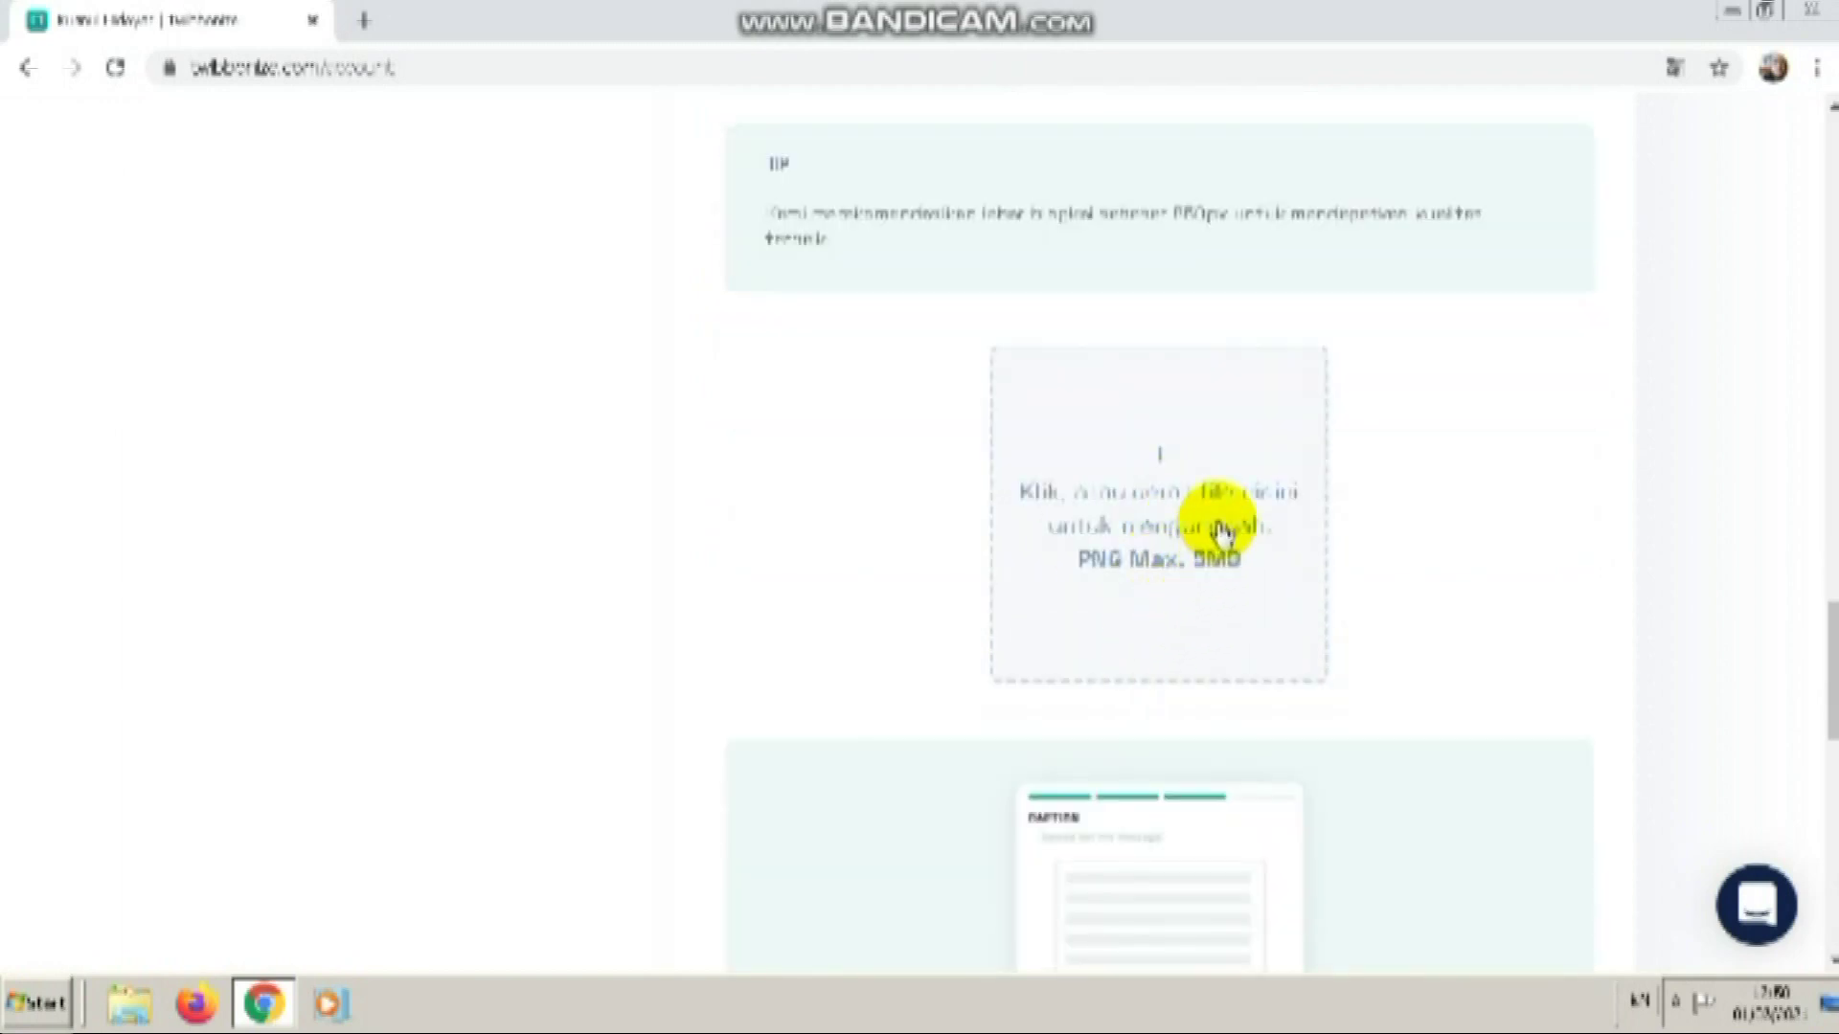
click(1166, 506)
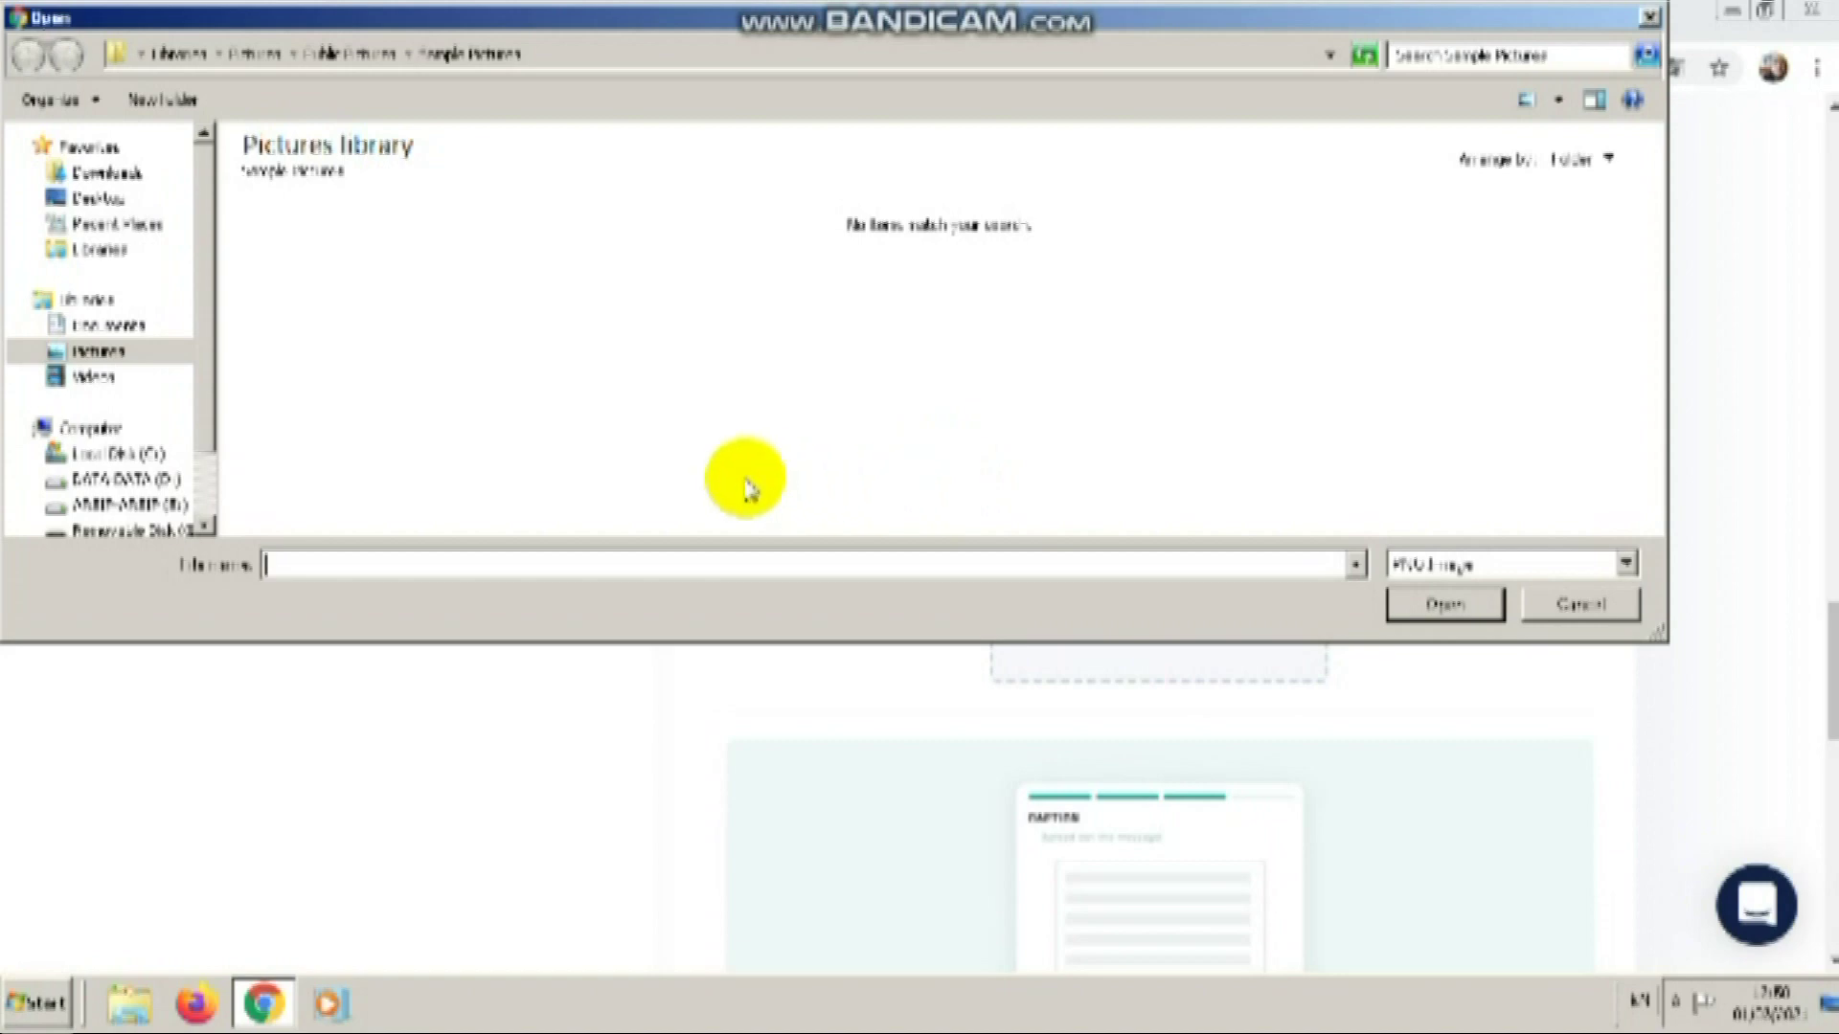
- Browse to Videos > Sample Videos and preview the PPDB SD frame image full size
click(123, 328)
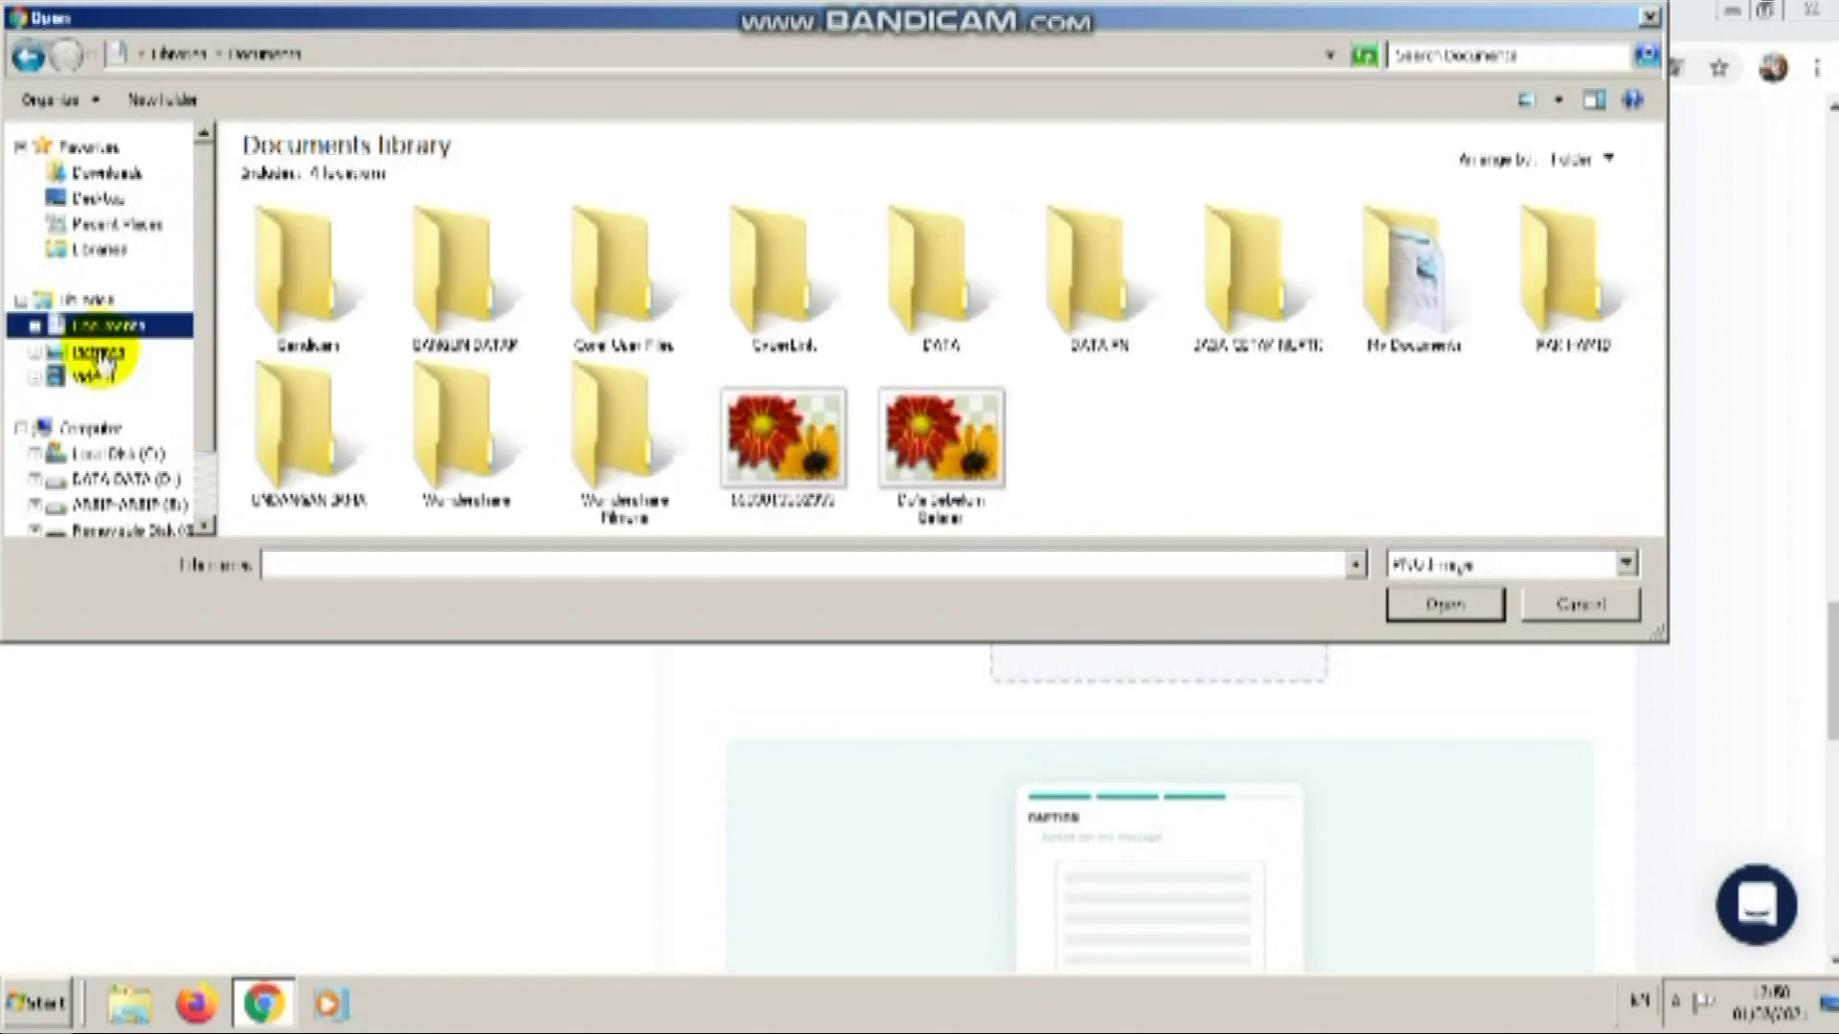
click(96, 352)
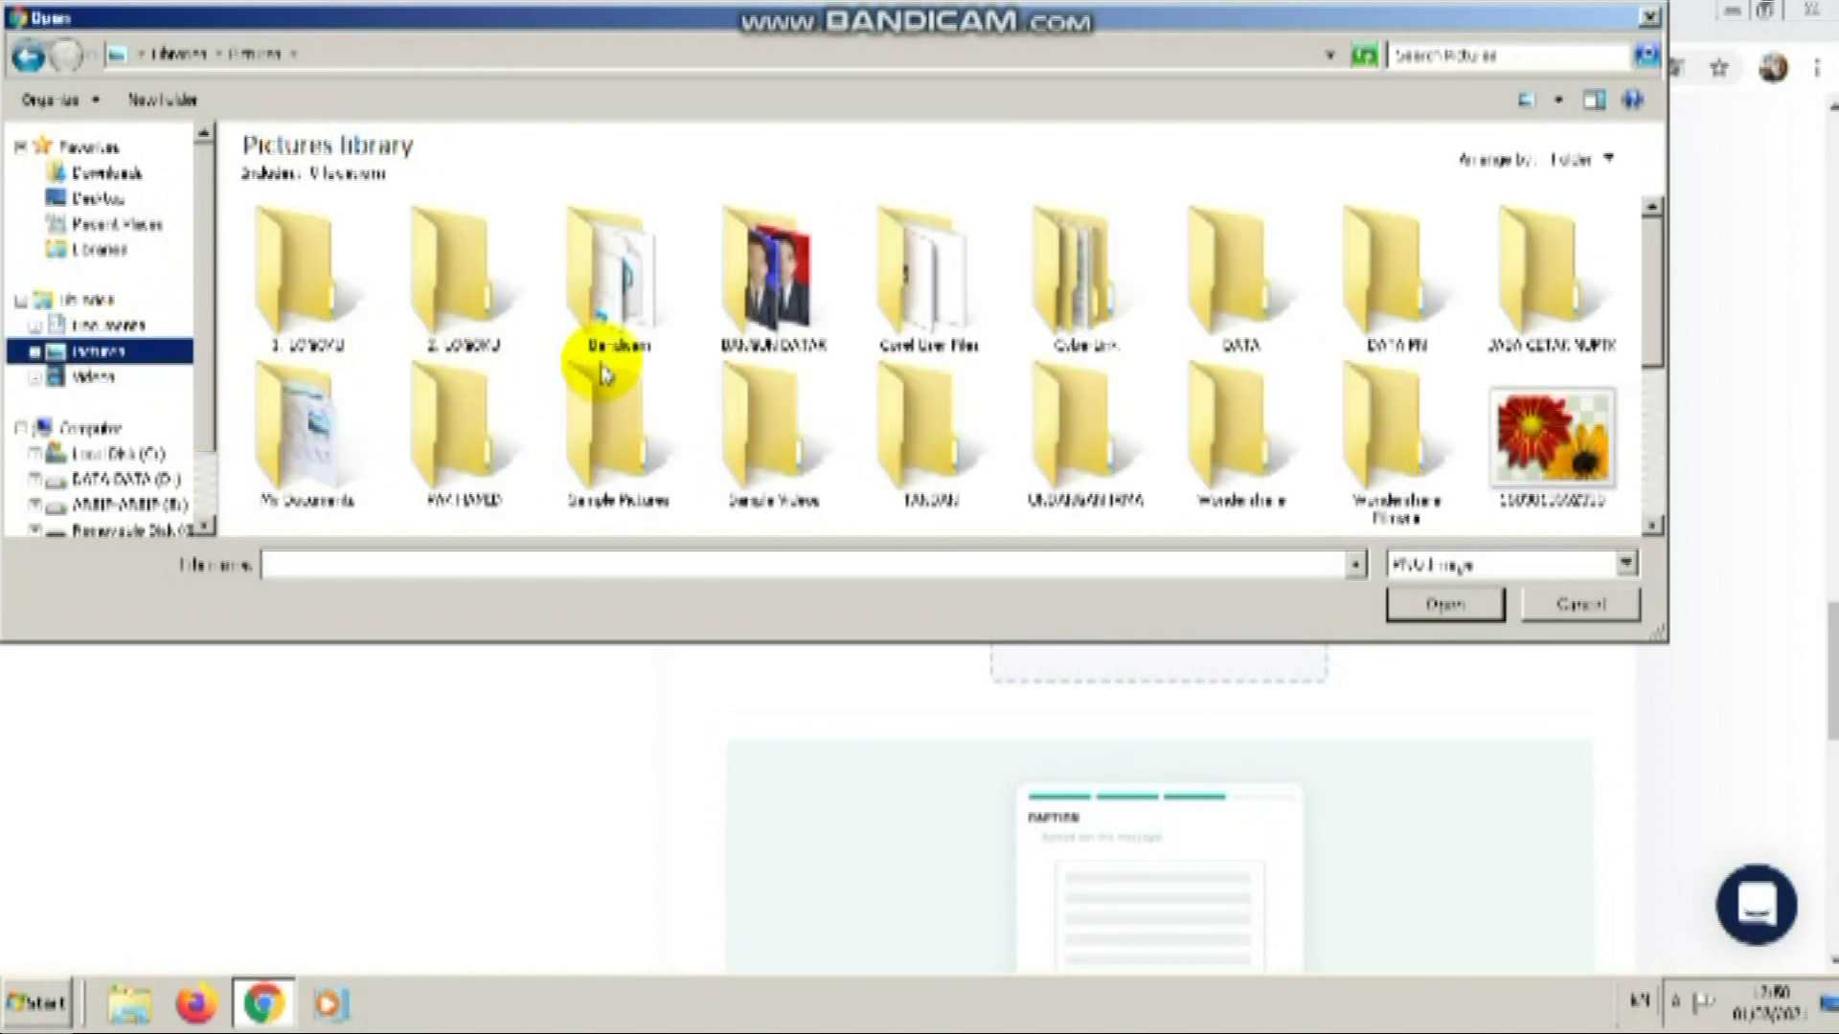
mouse_move(452, 280)
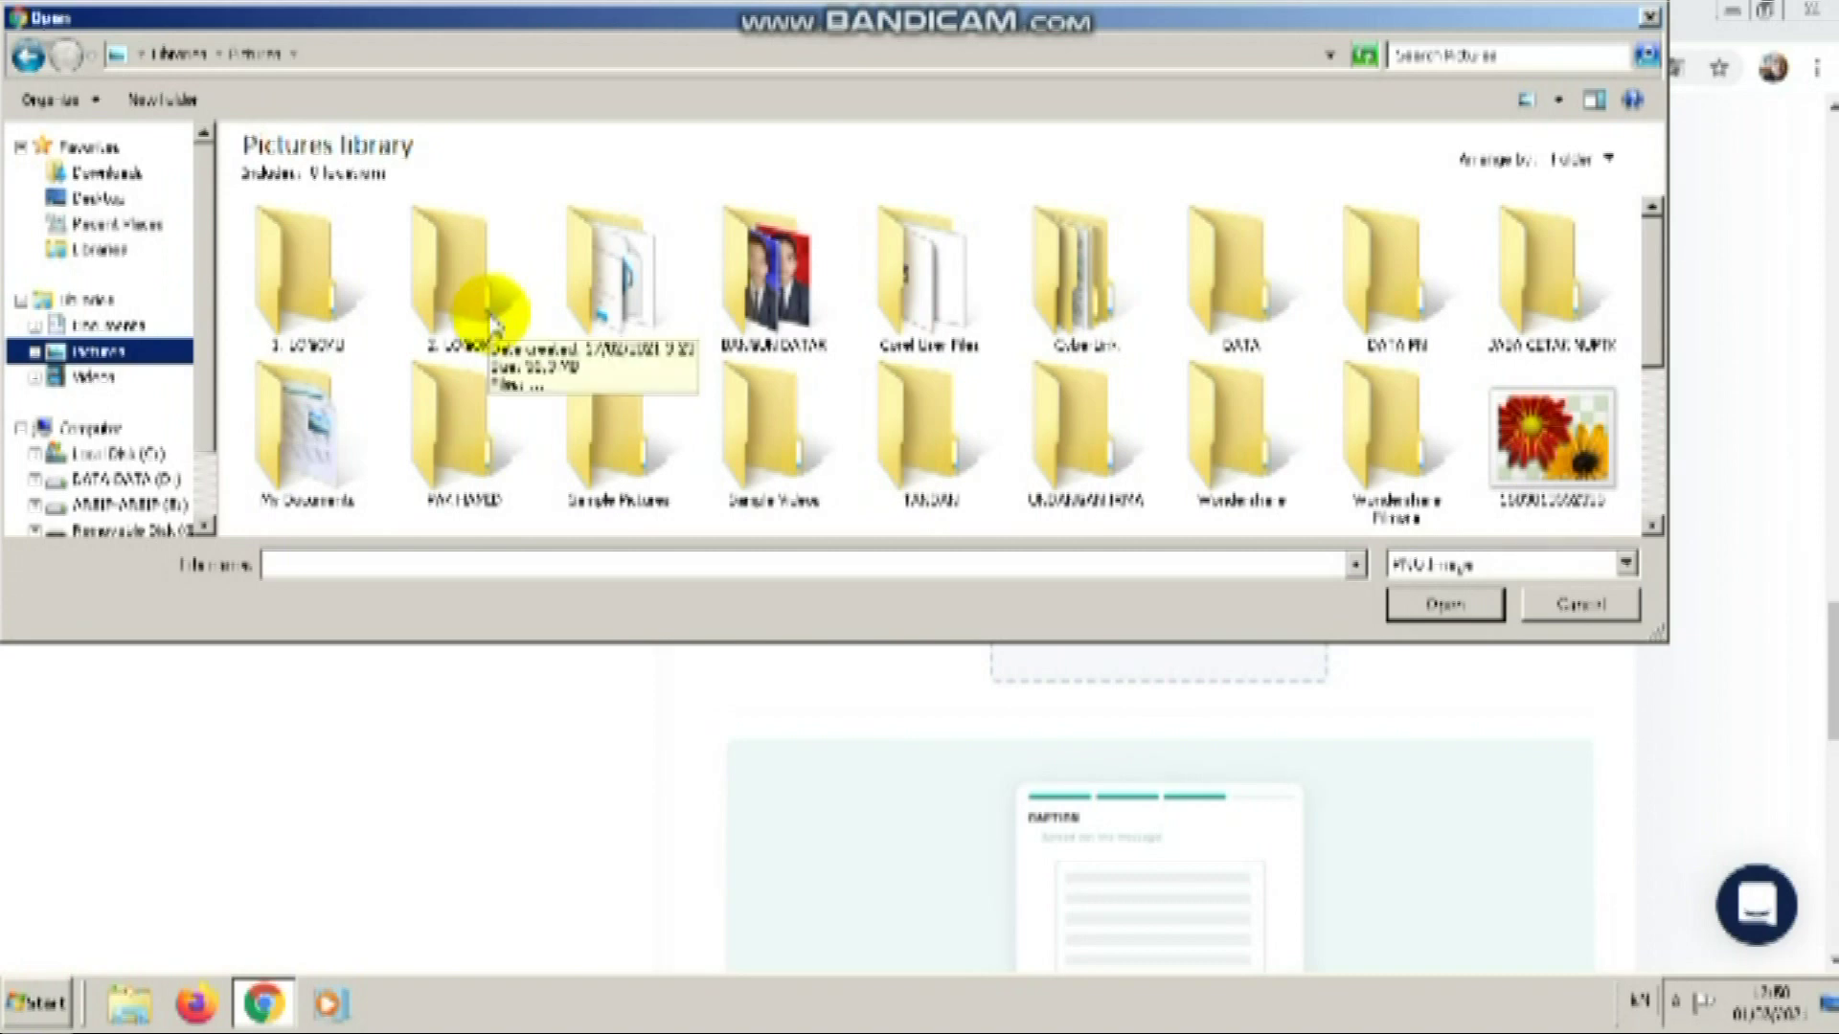
double_click(479, 326)
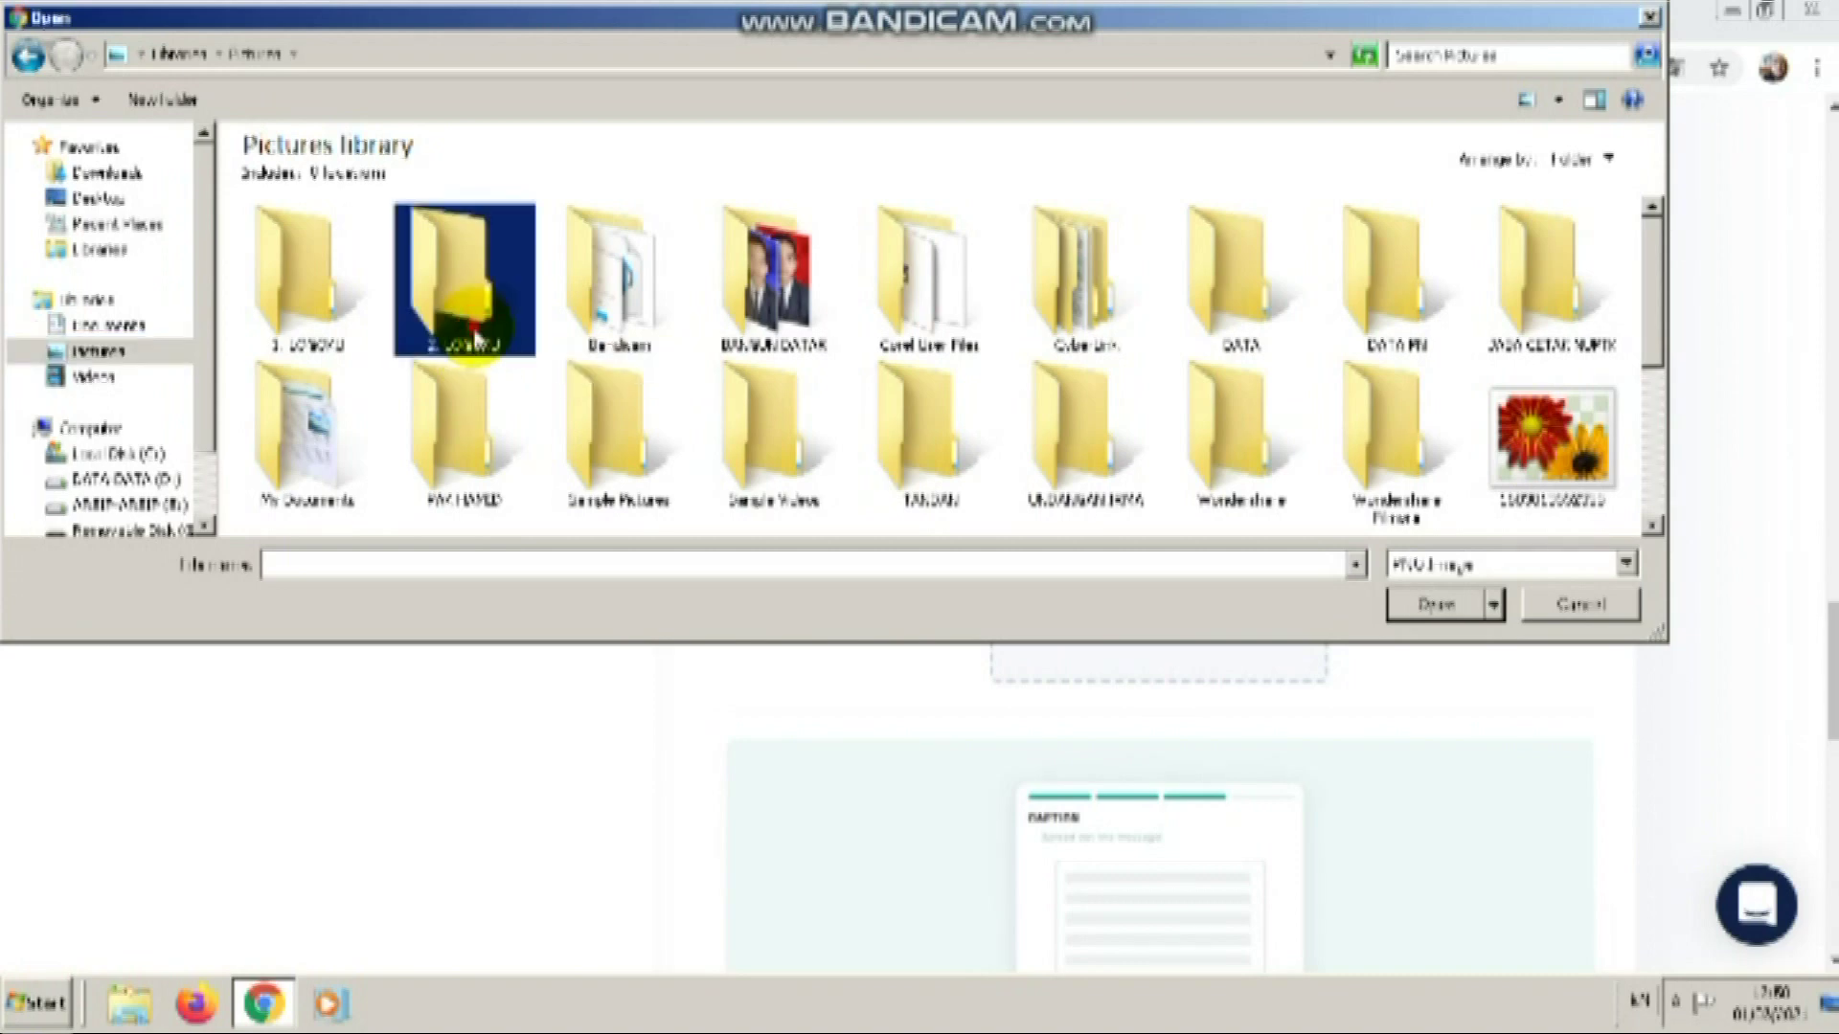
mouse_move(98, 351)
click(96, 376)
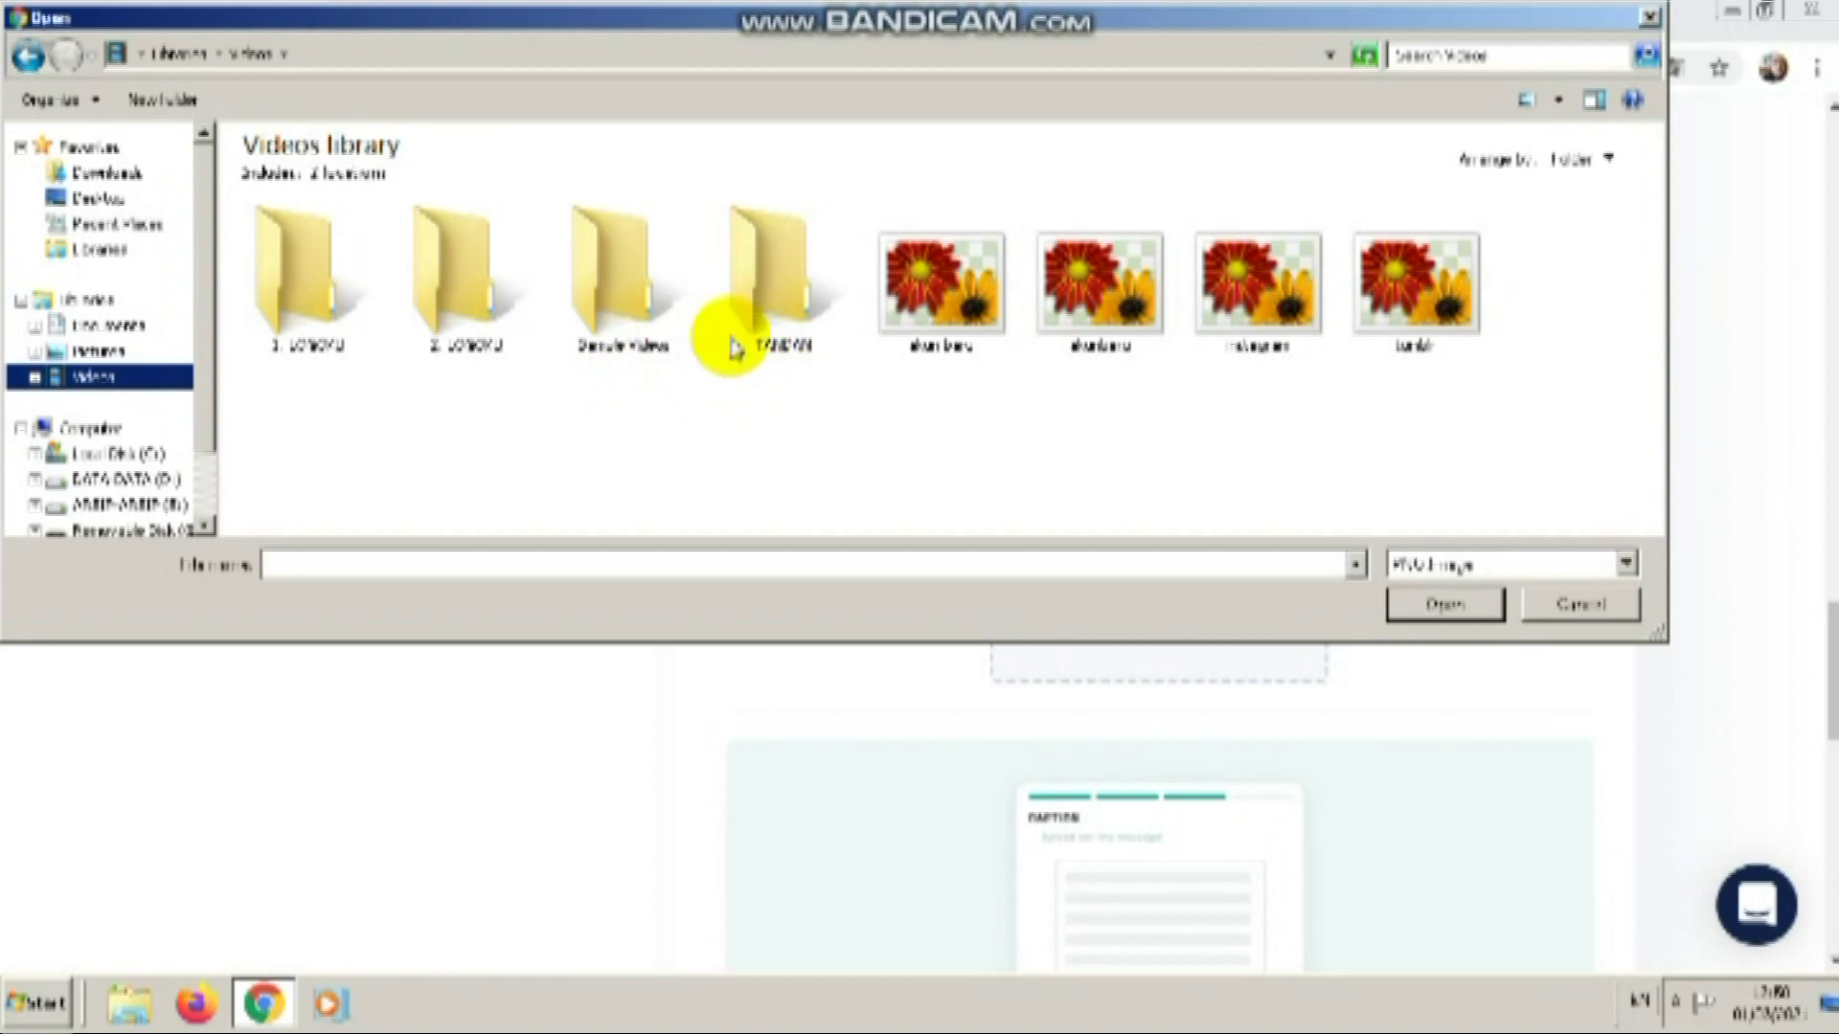
double_click(621, 306)
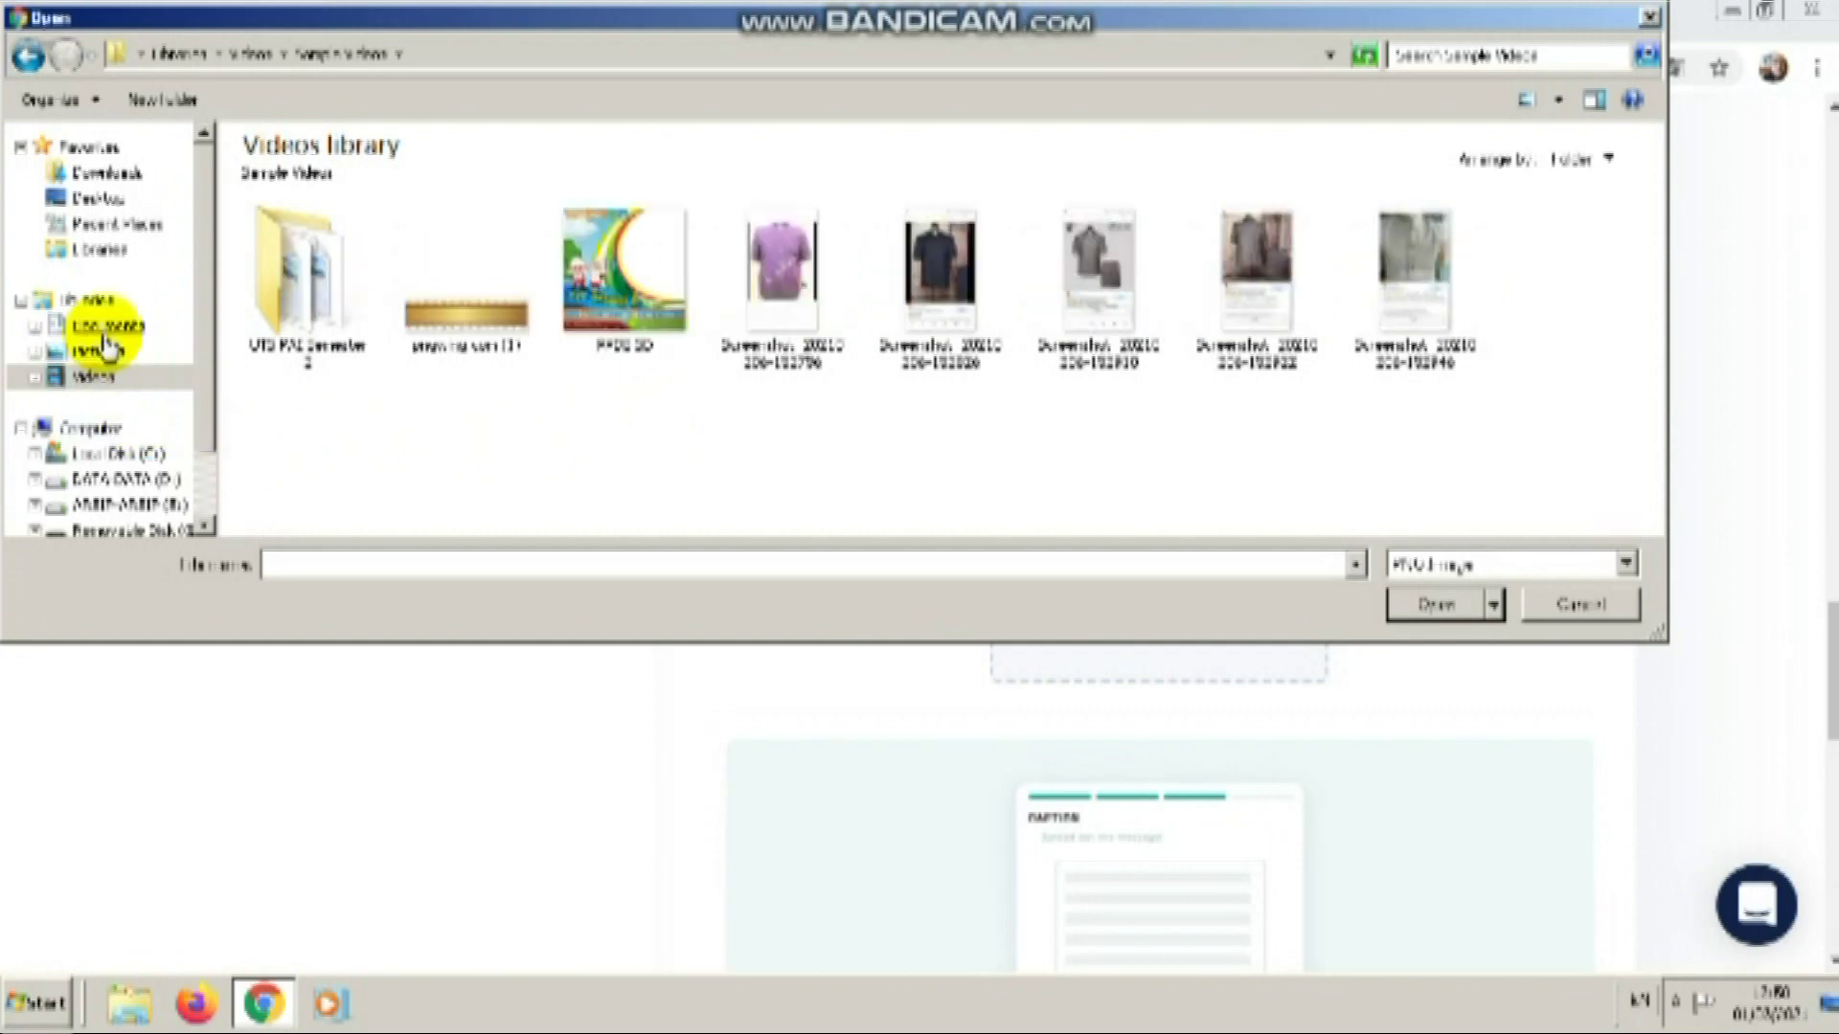
click(597, 285)
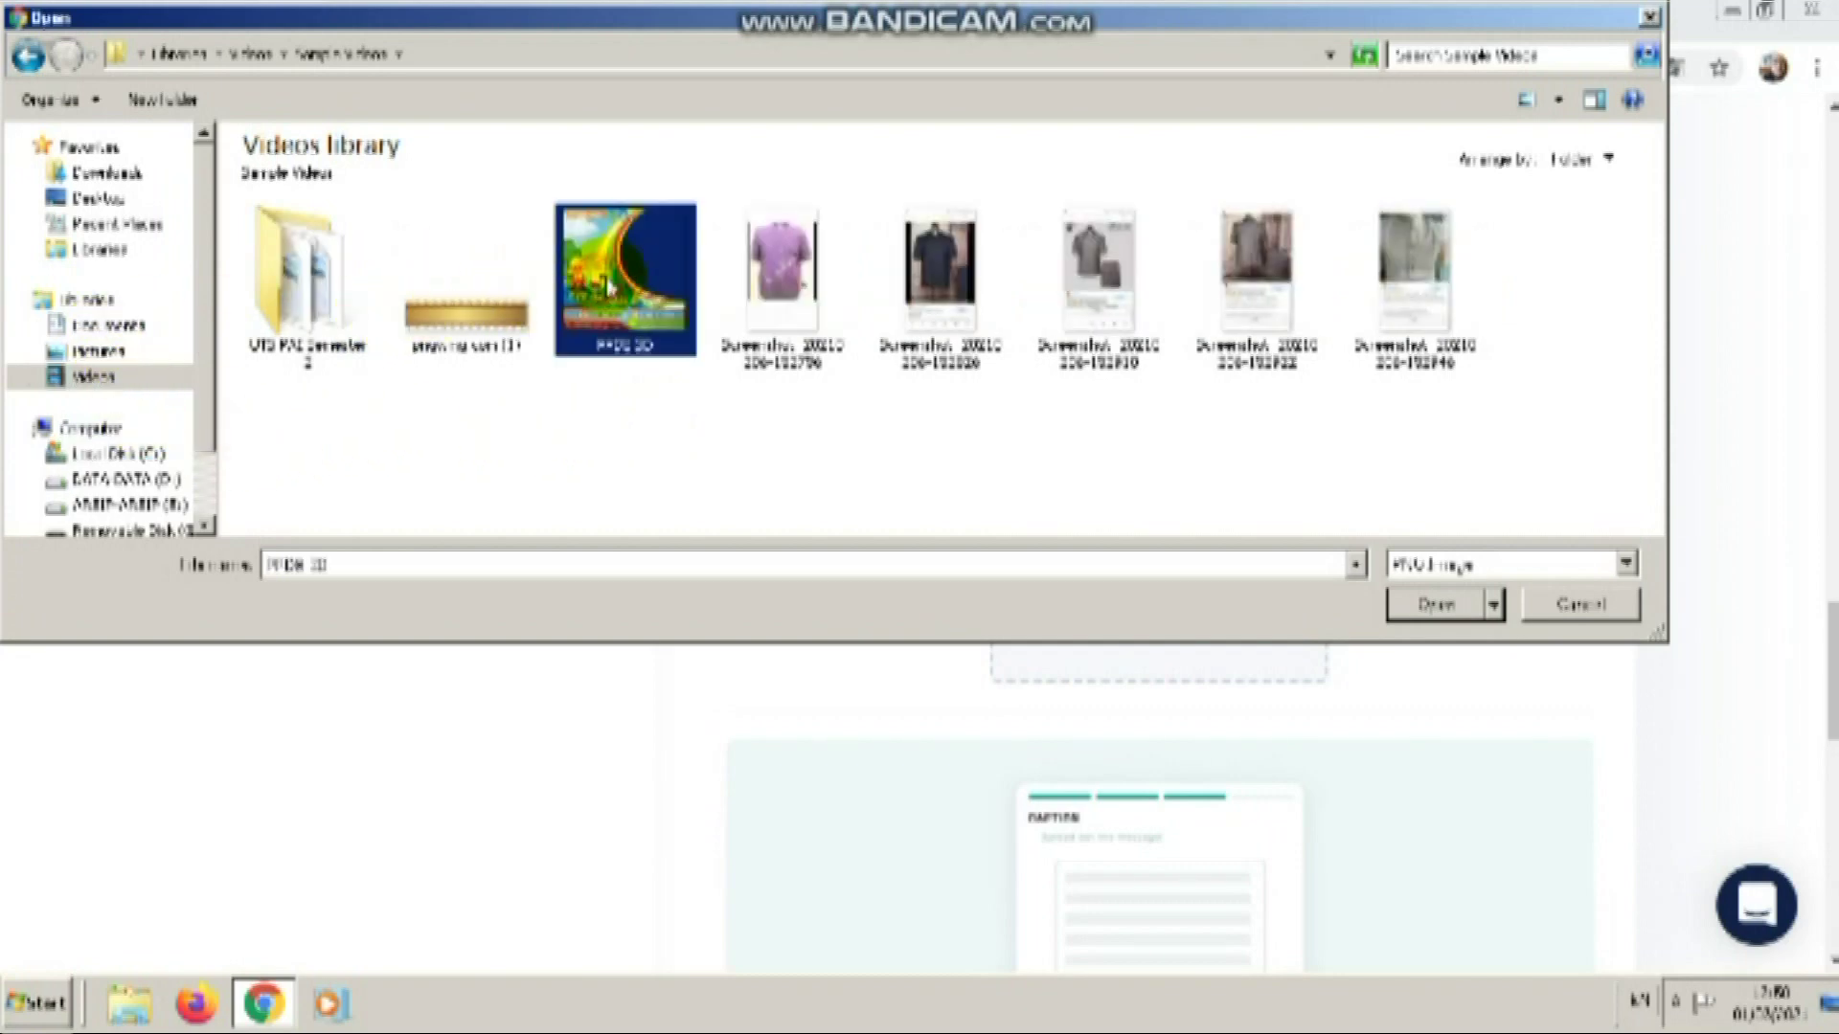
right_click(640, 328)
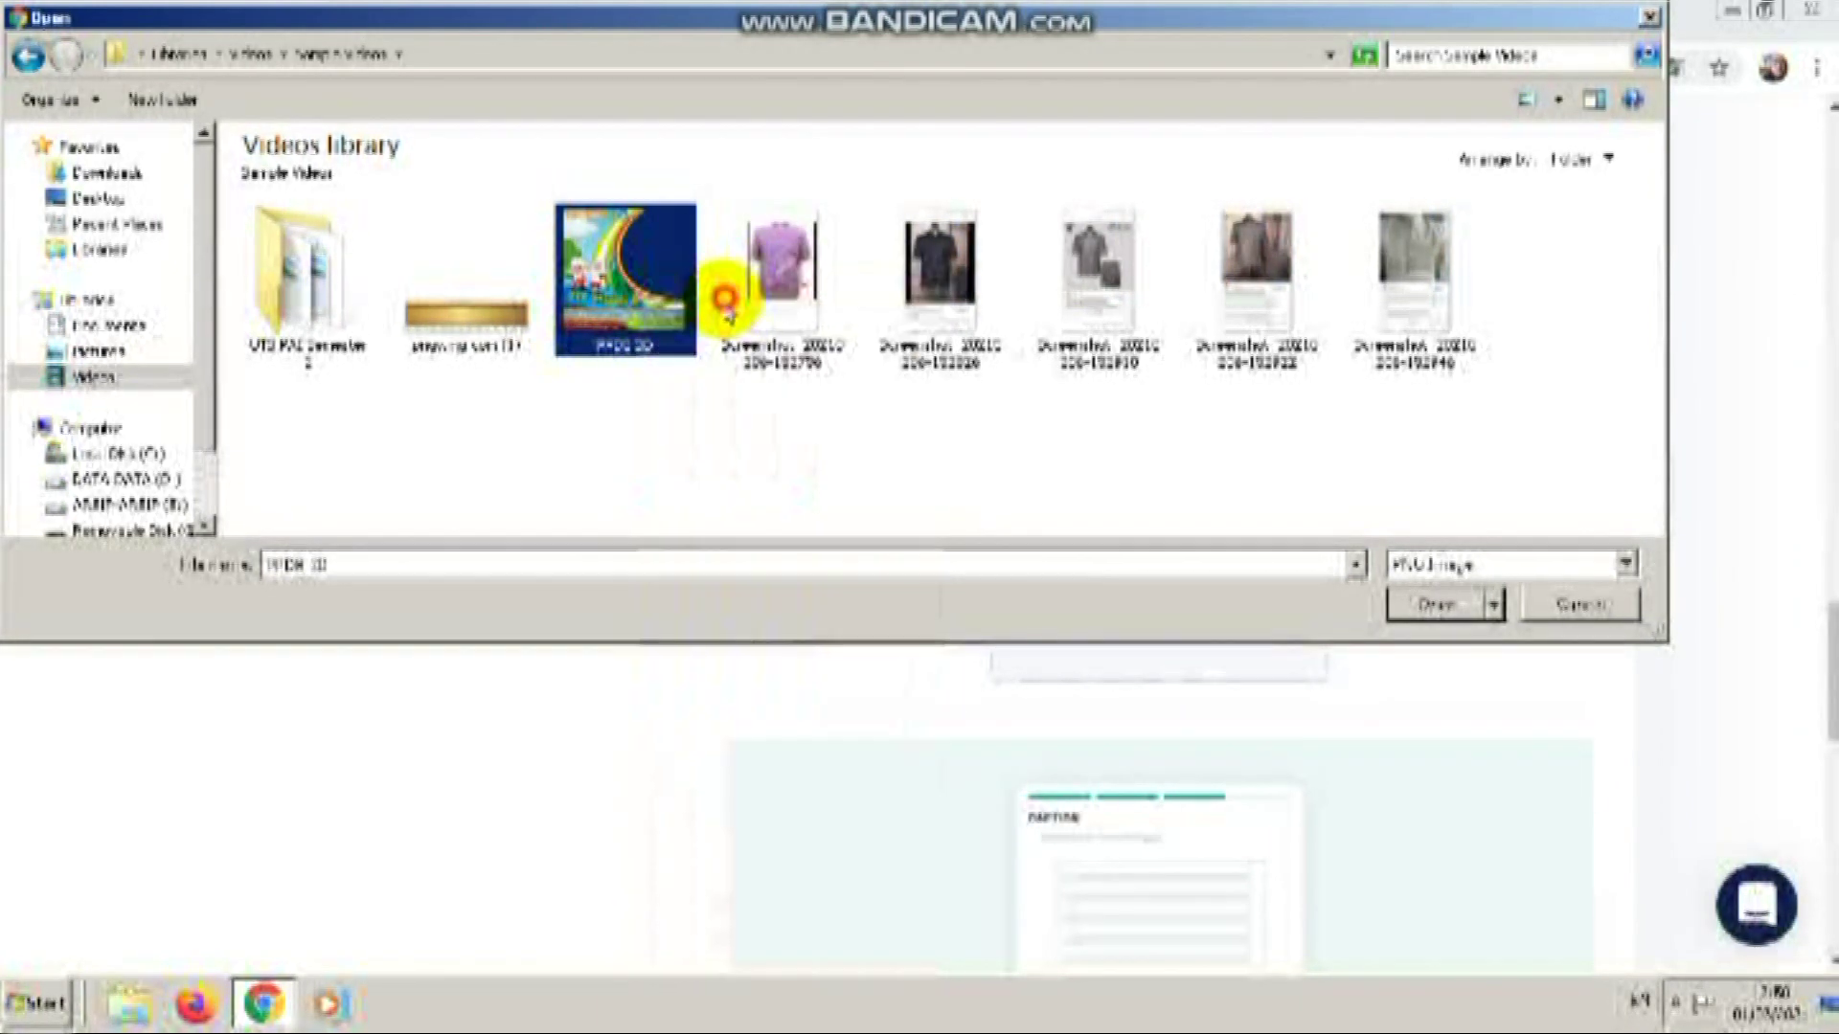
click(709, 299)
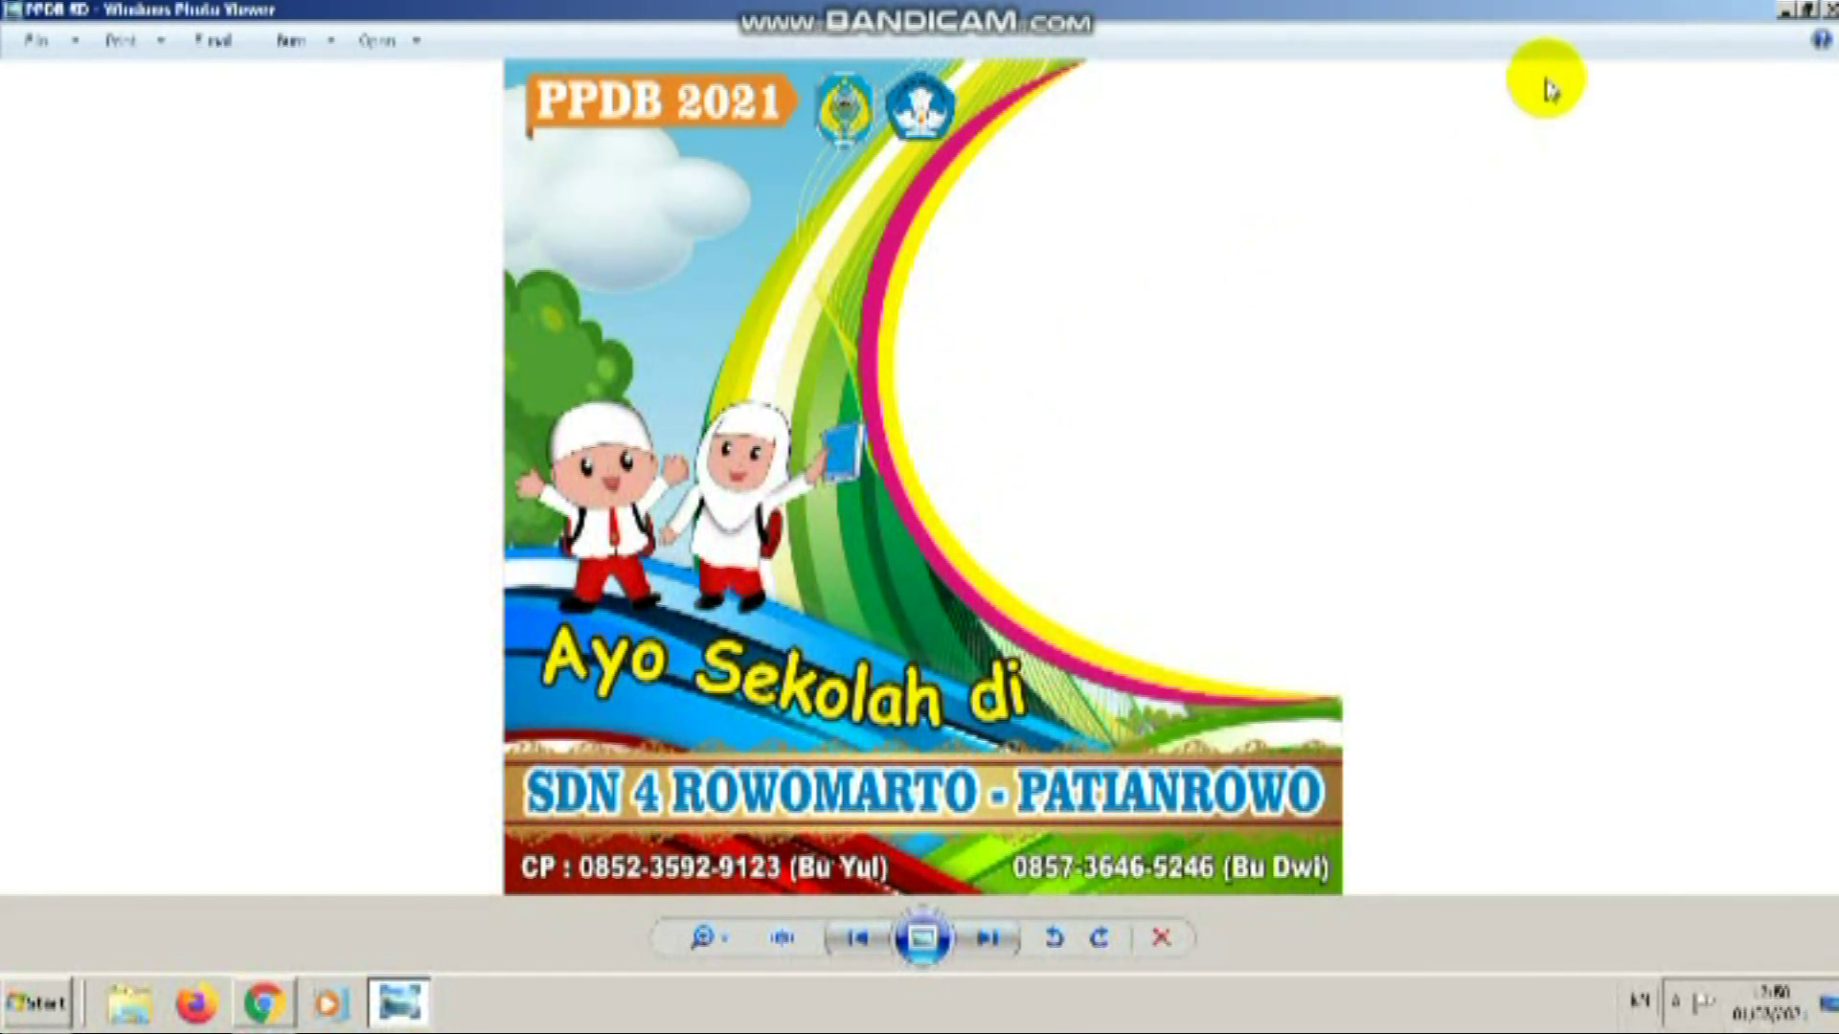
click(1829, 11)
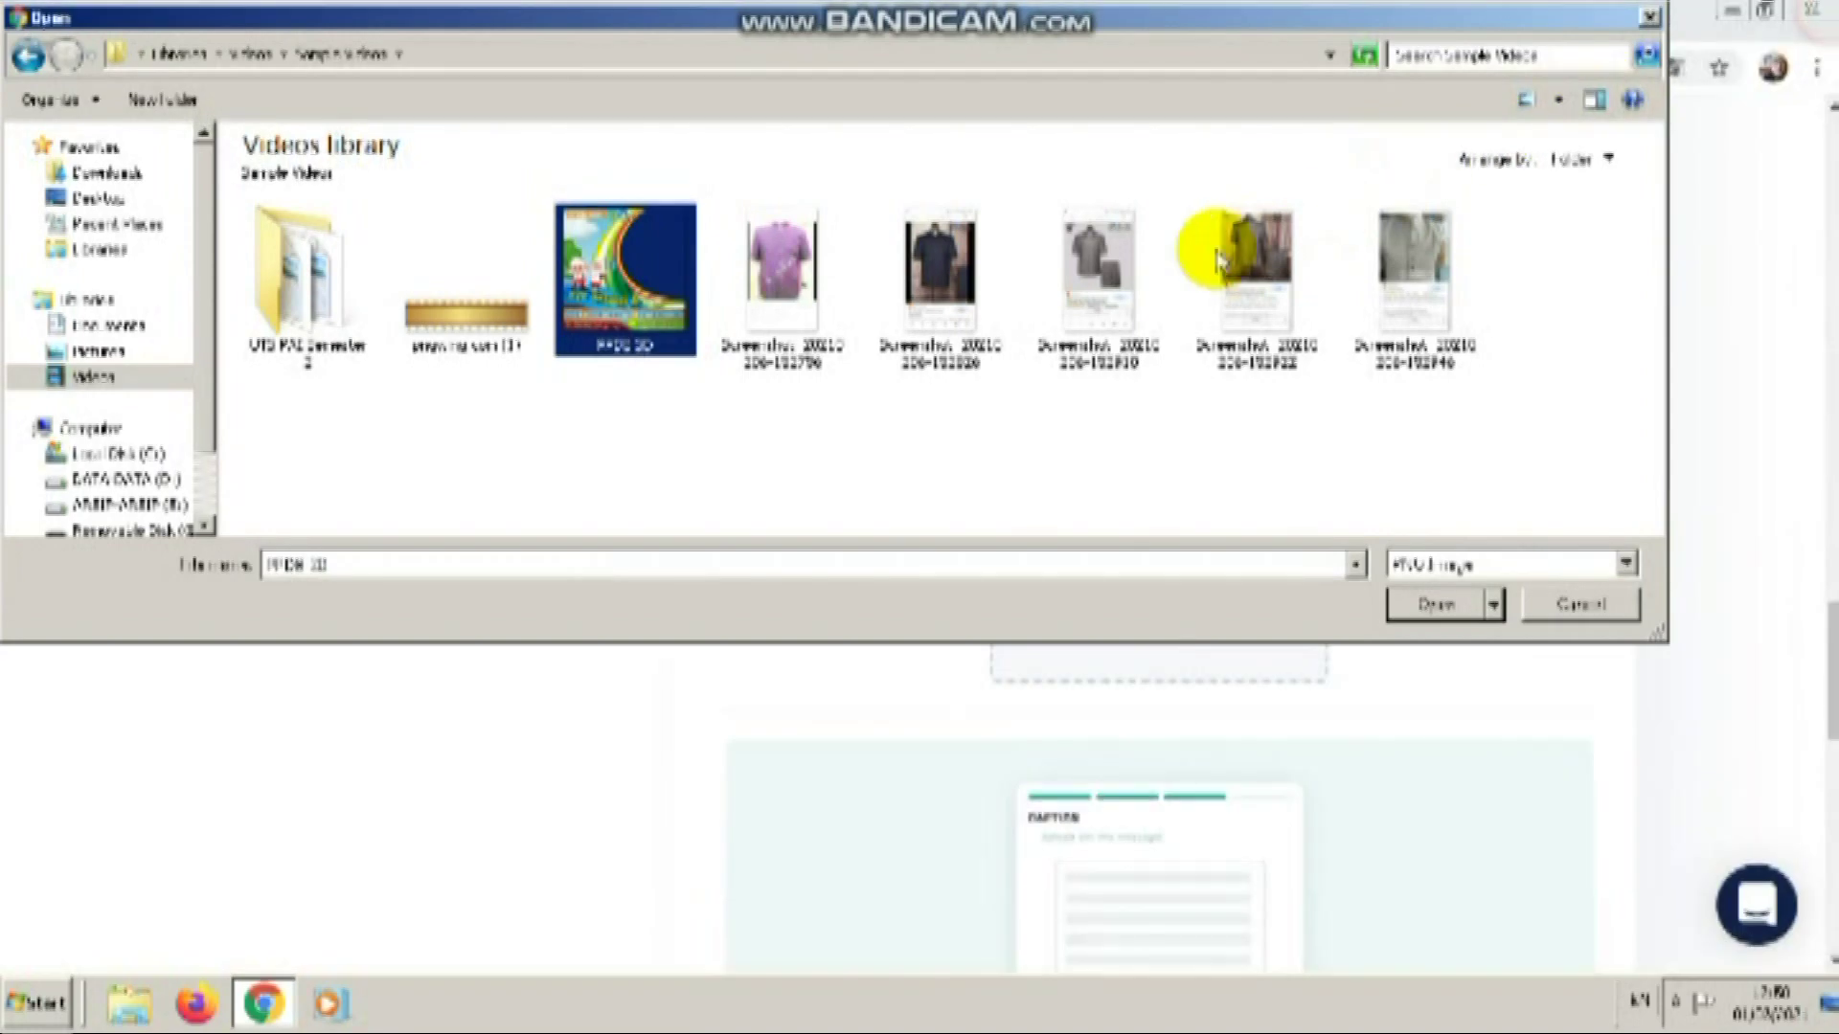
- Select the PPDB SD image and upload it as the campaign frame
click(757, 278)
click(670, 280)
click(766, 273)
click(641, 259)
click(770, 287)
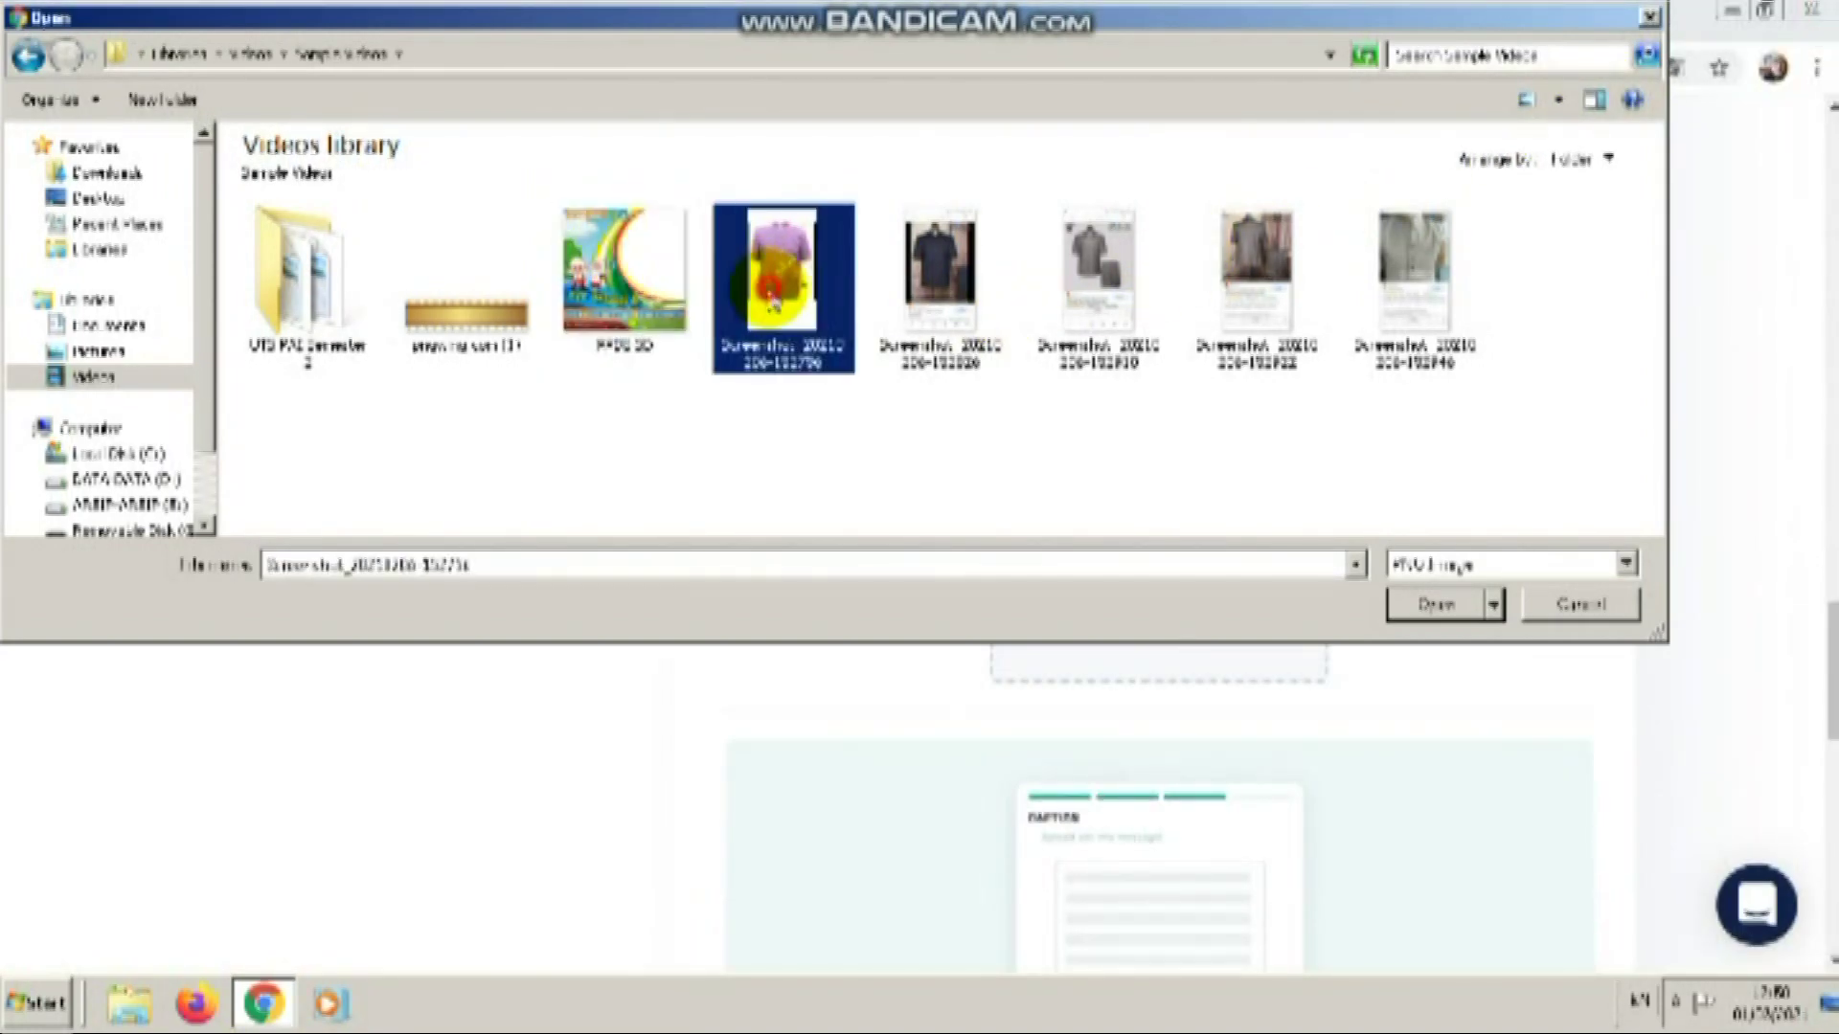
click(632, 254)
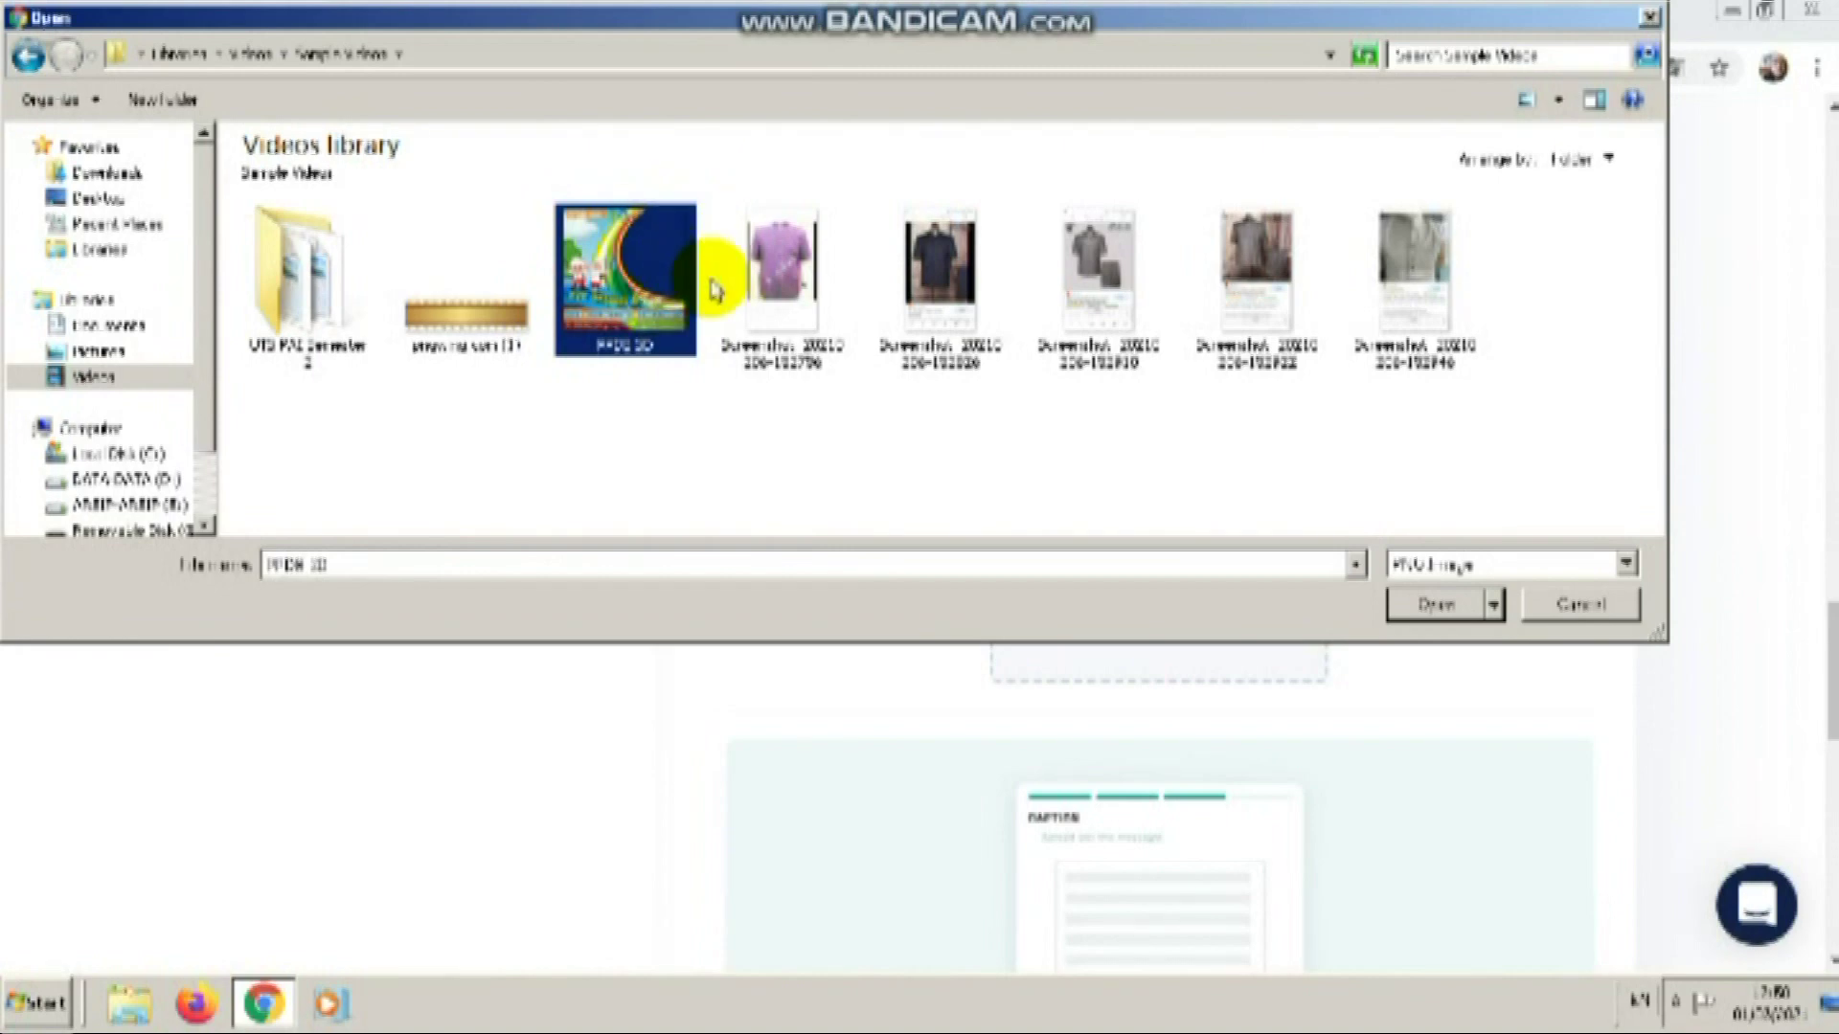
click(797, 306)
click(667, 323)
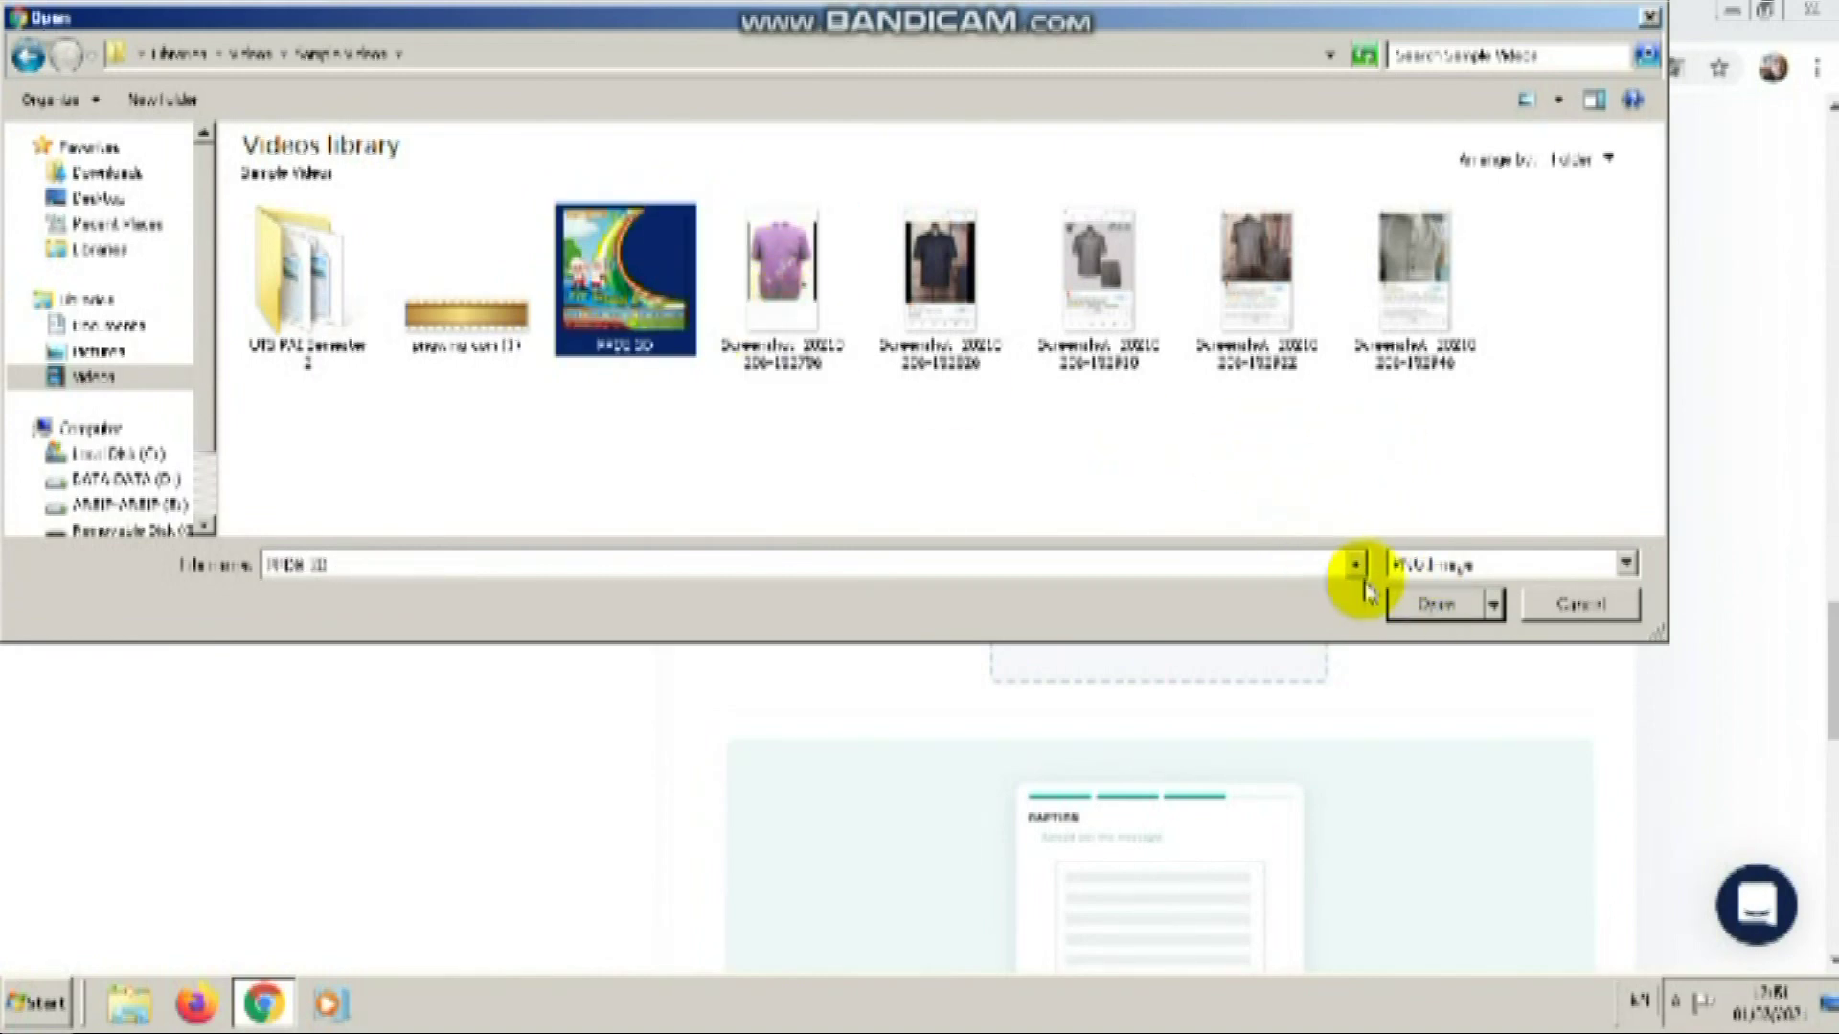
click(1437, 605)
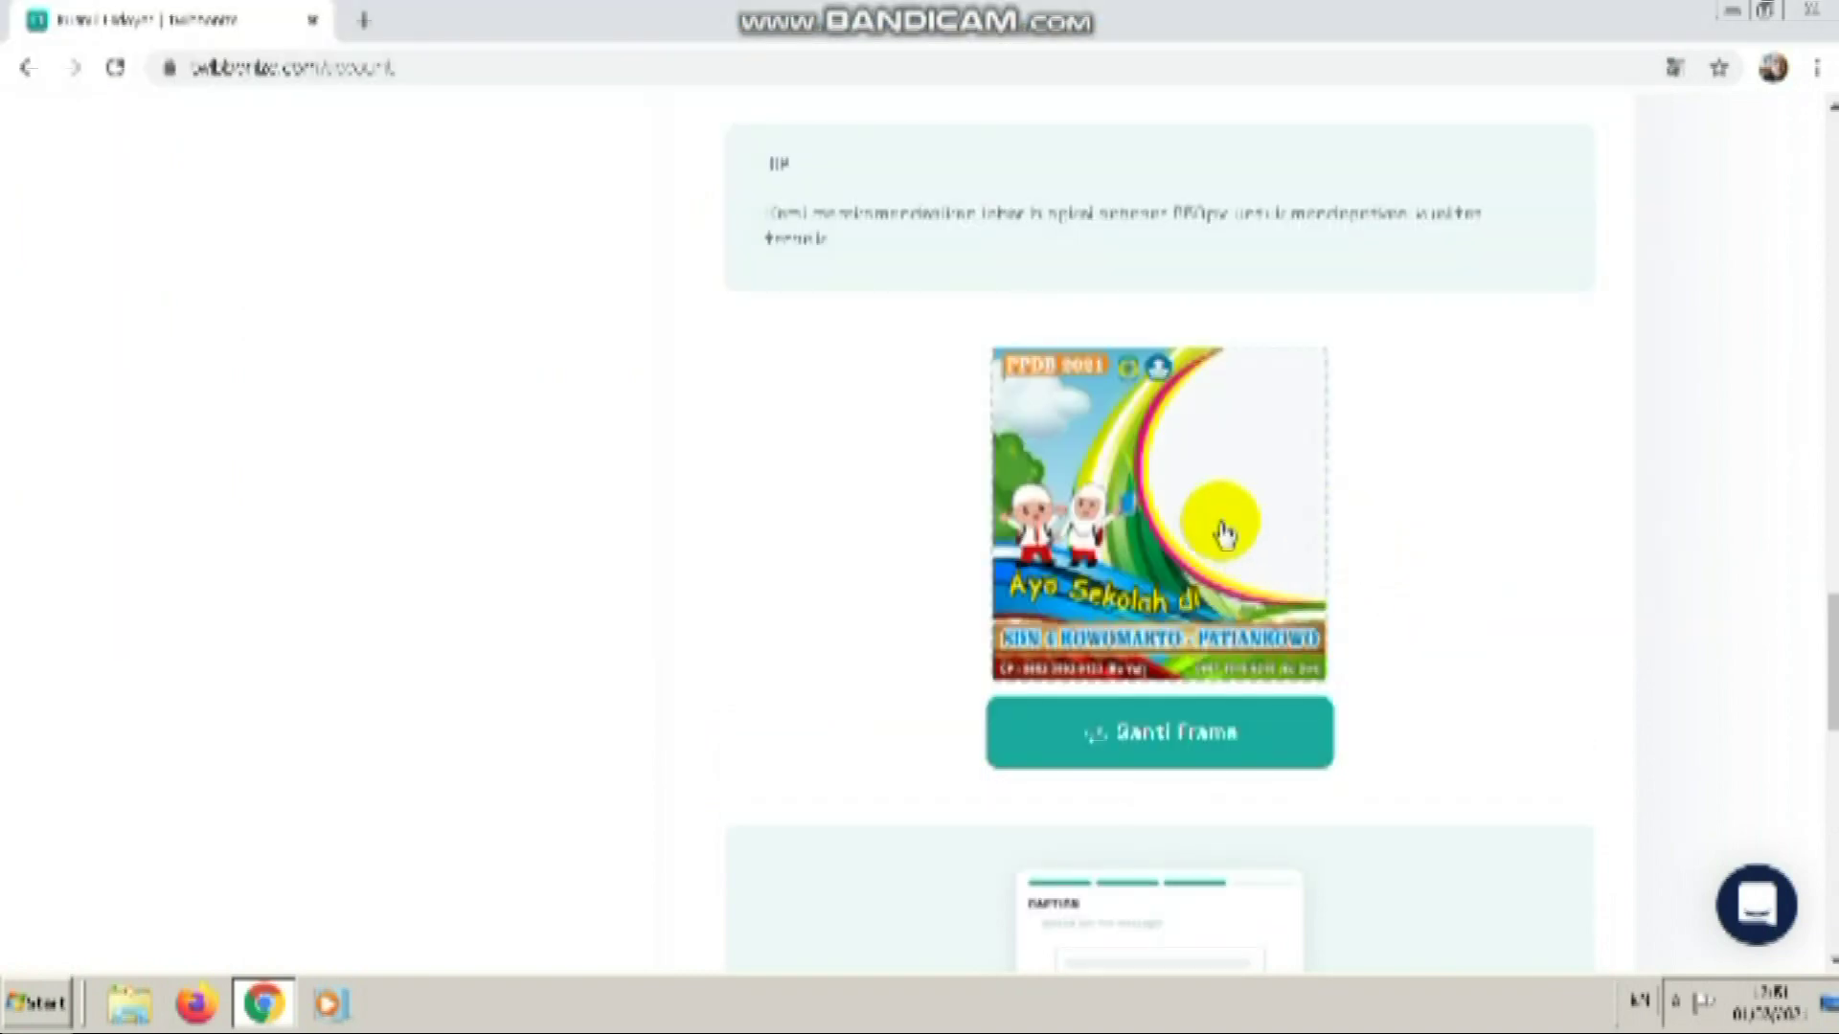
scroll(1218, 534, down, 2)
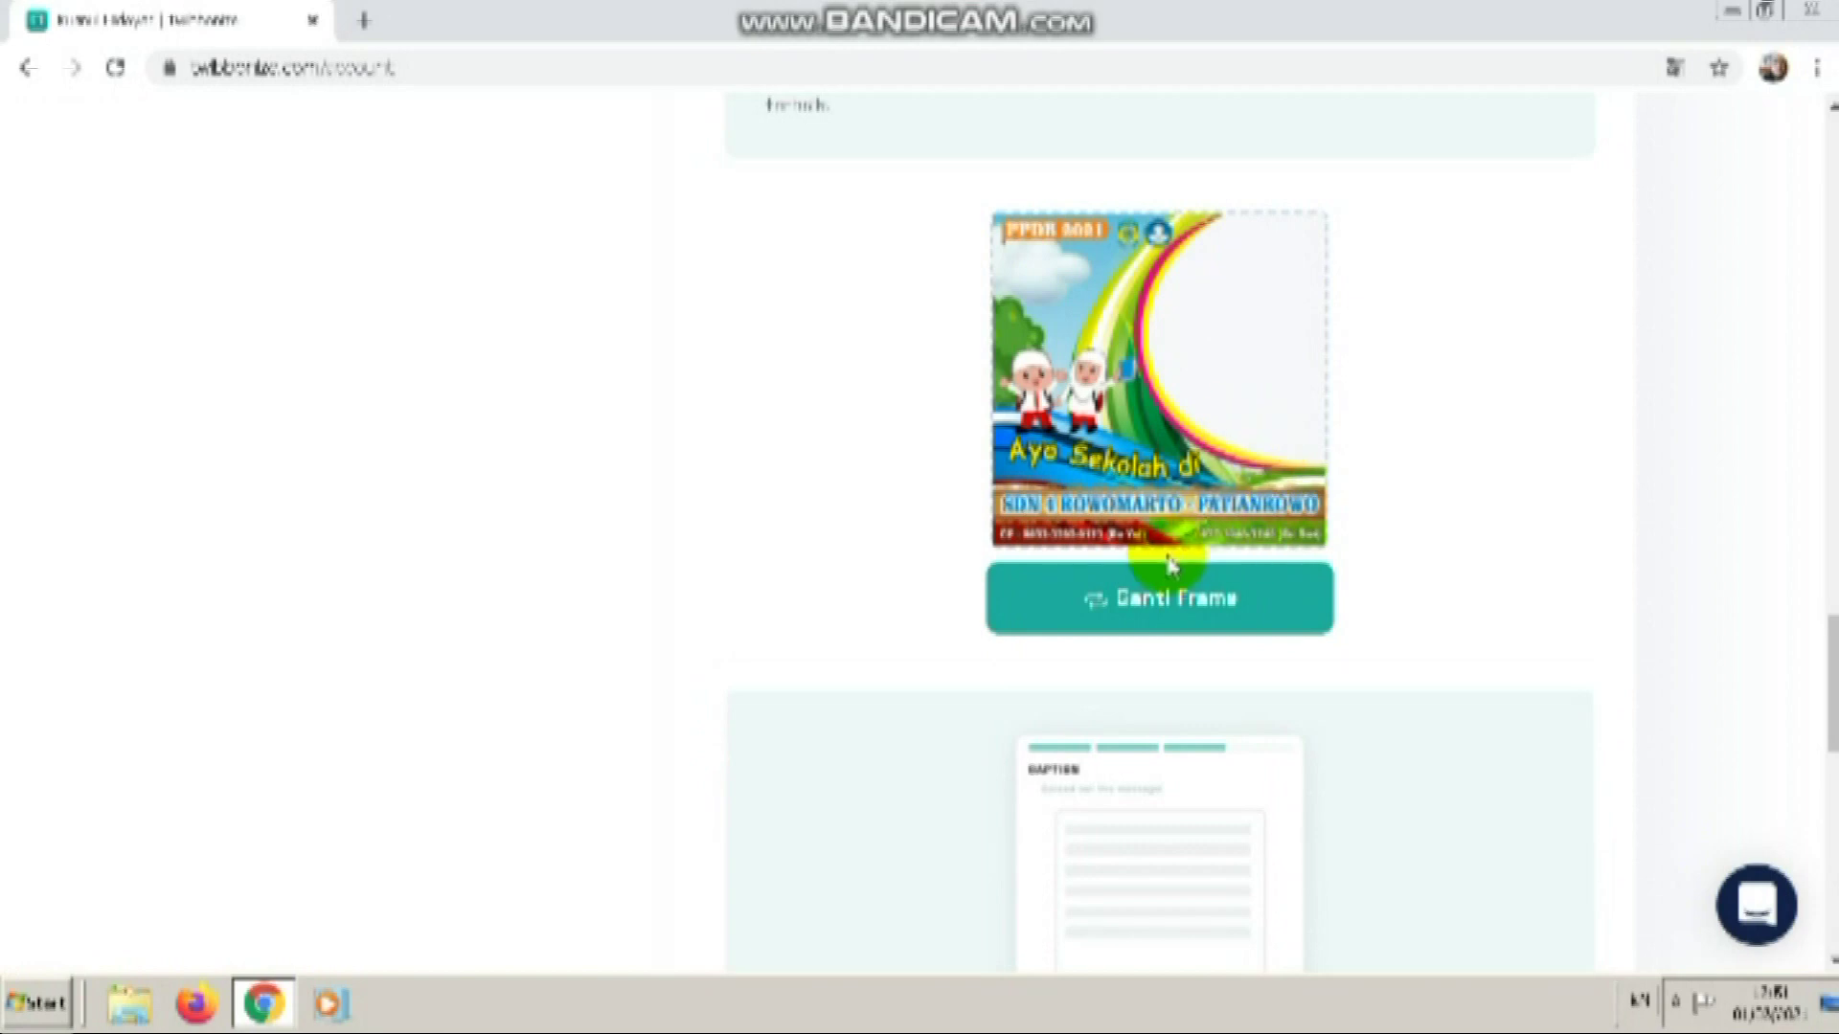
scroll(1176, 470, down, 2)
scroll(1176, 469, down, 1)
scroll(1157, 406, down, 1)
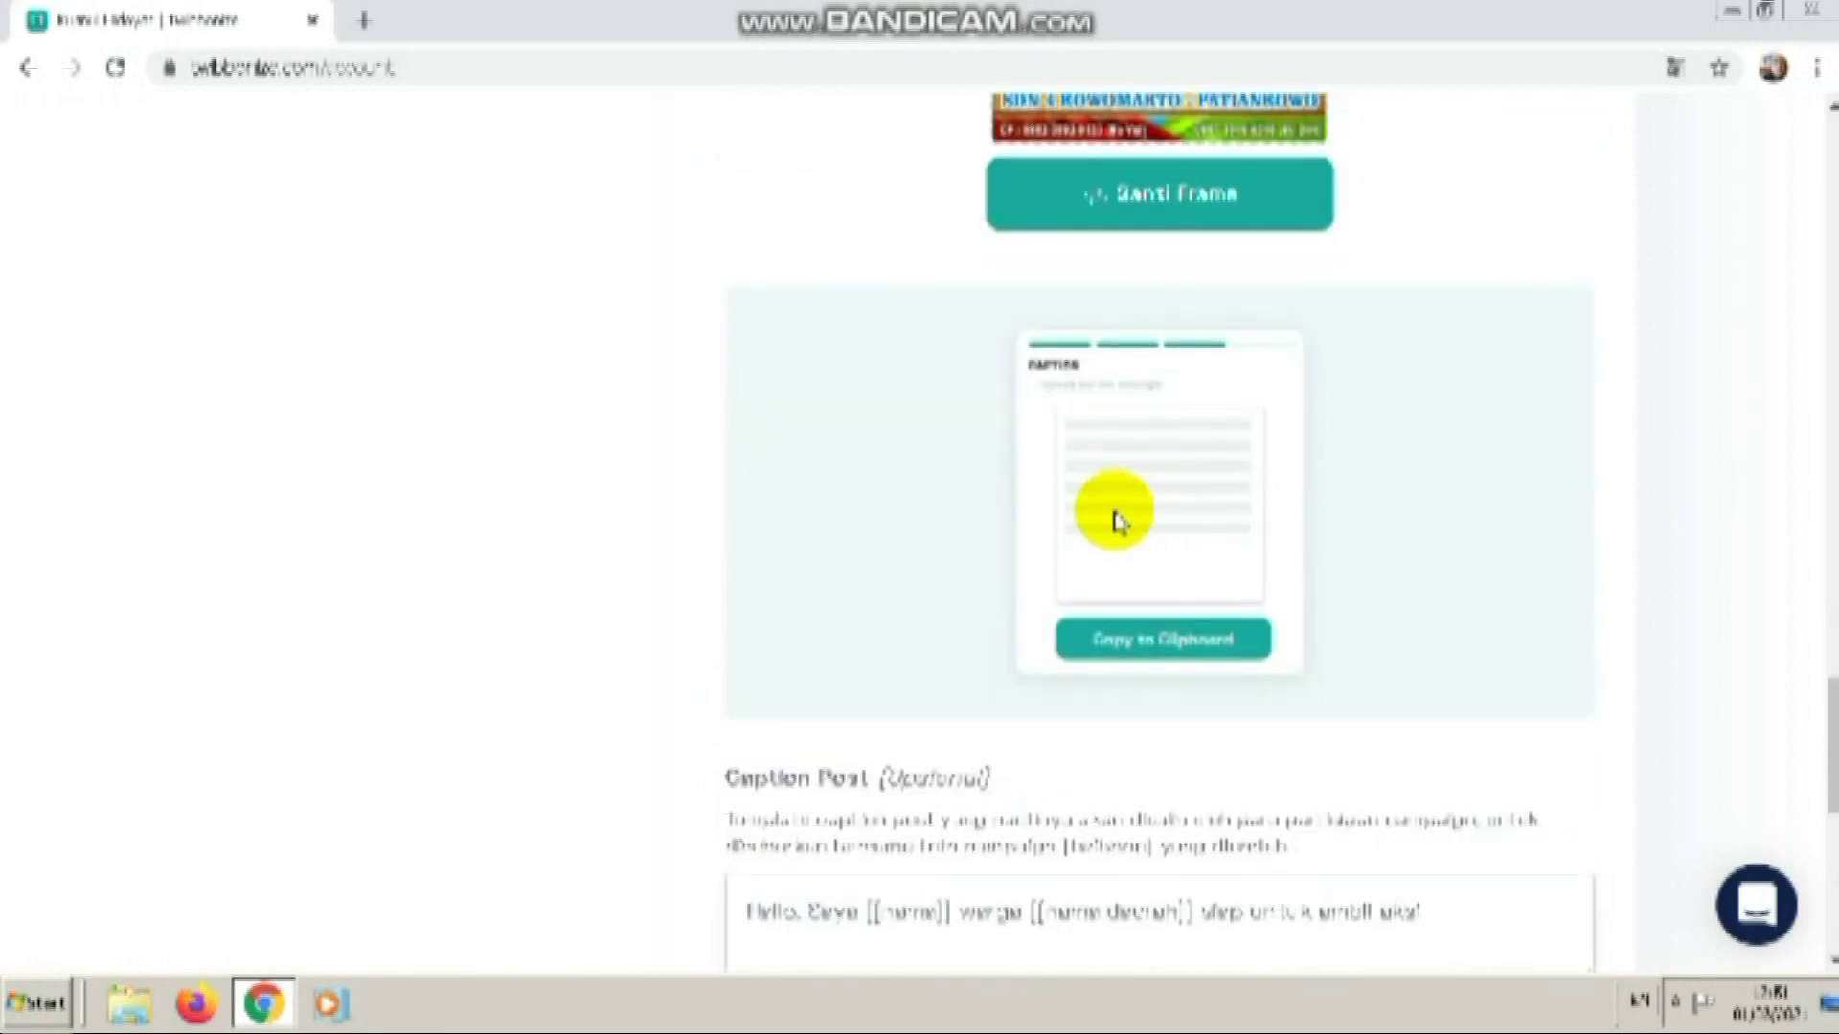
scroll(1112, 514, down, 1)
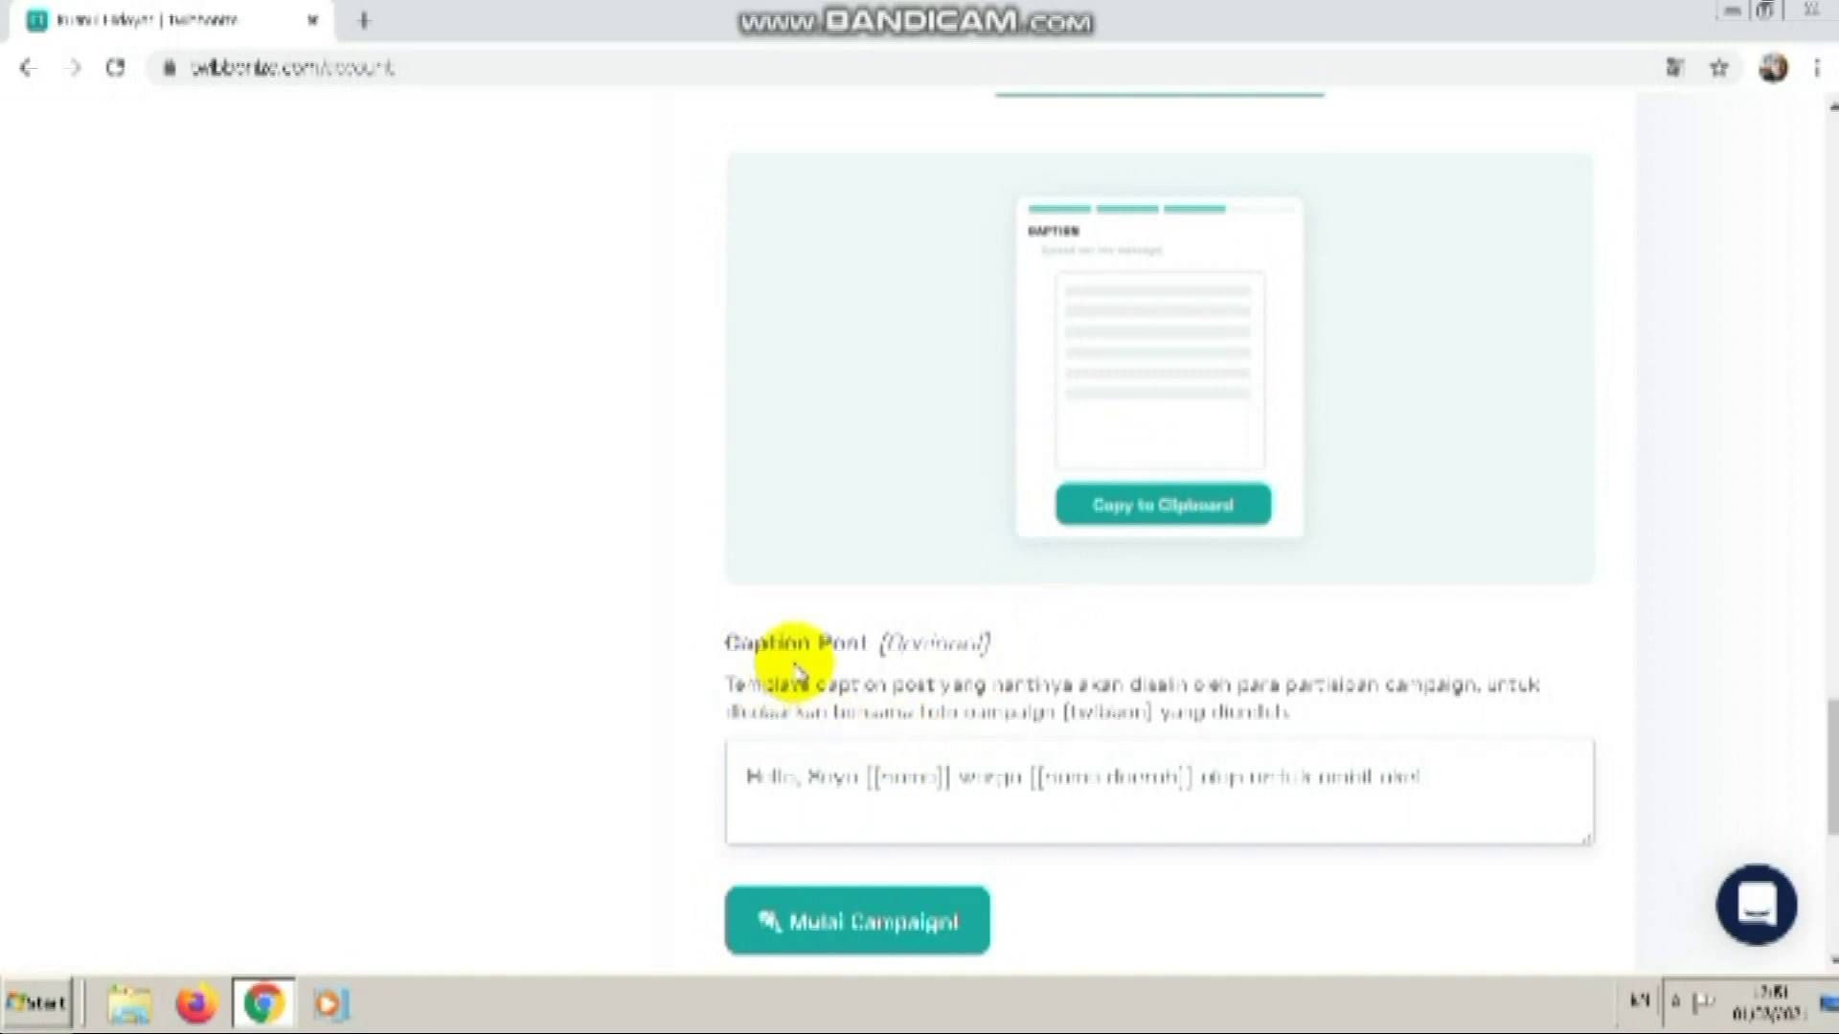
click(859, 771)
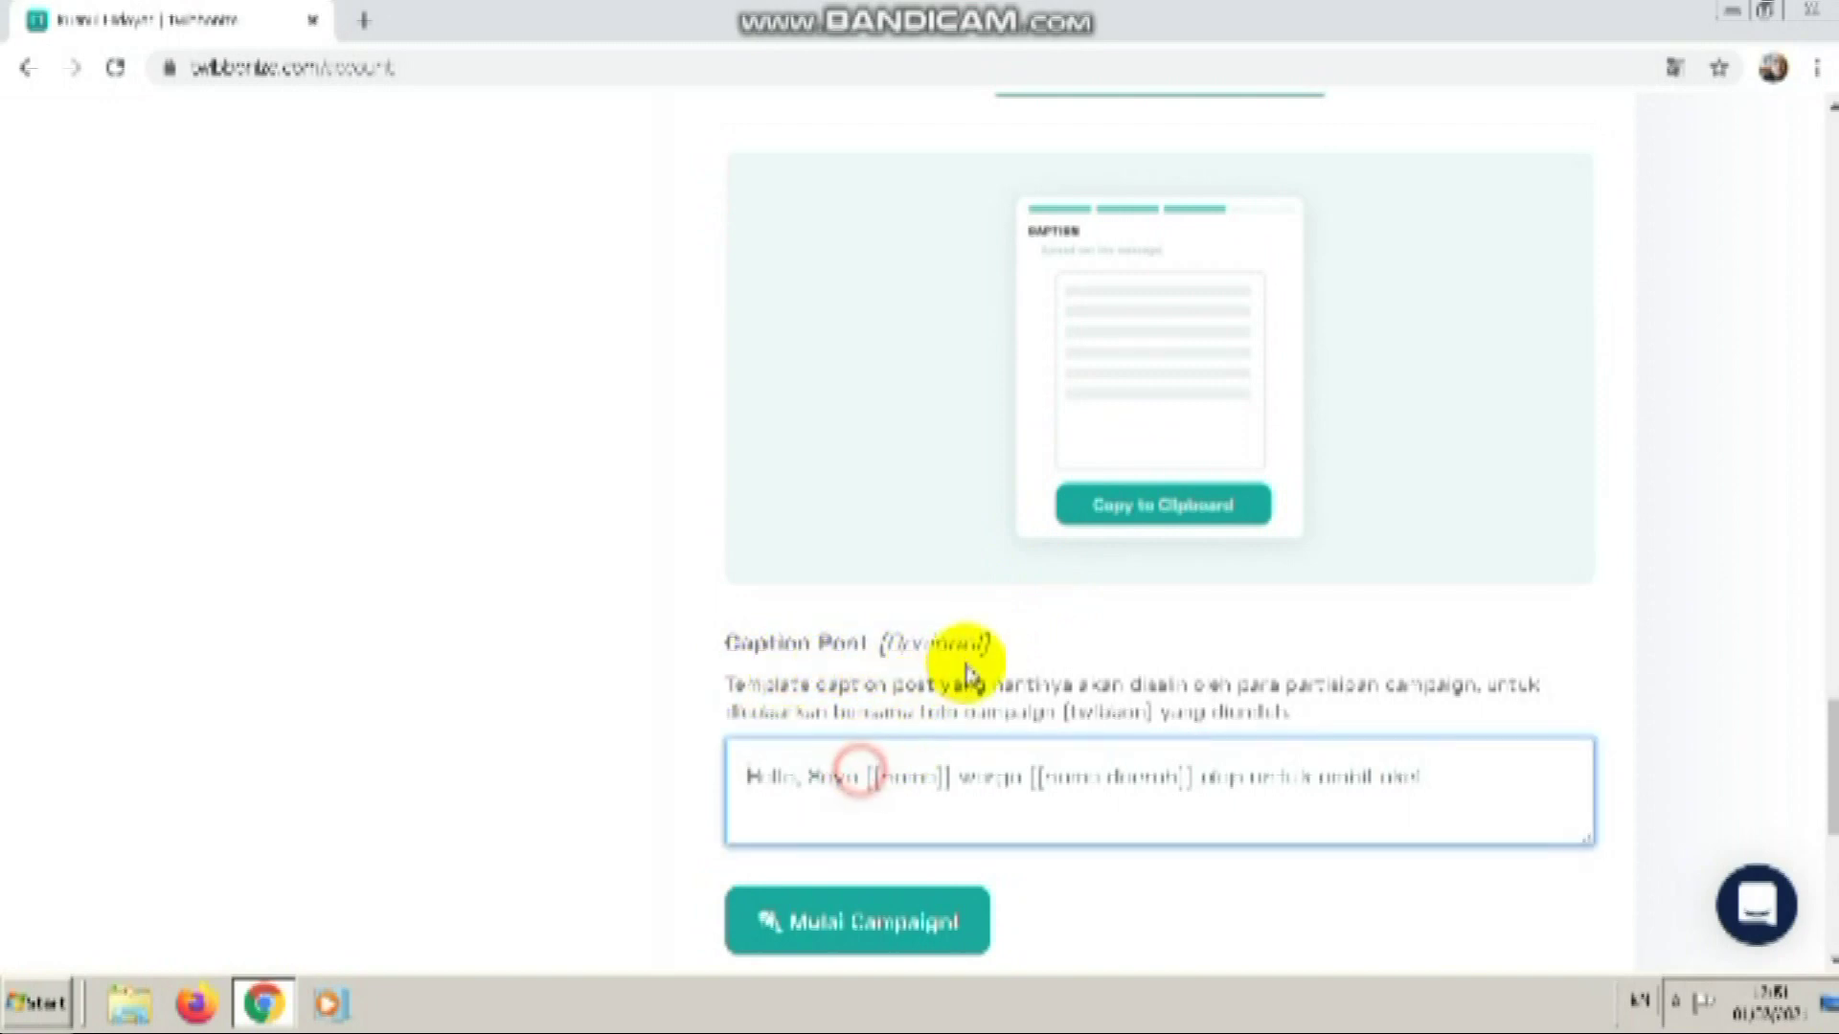
scroll(940, 657, down, 1)
scroll(957, 628, down, 1)
scroll(943, 574, up, 1)
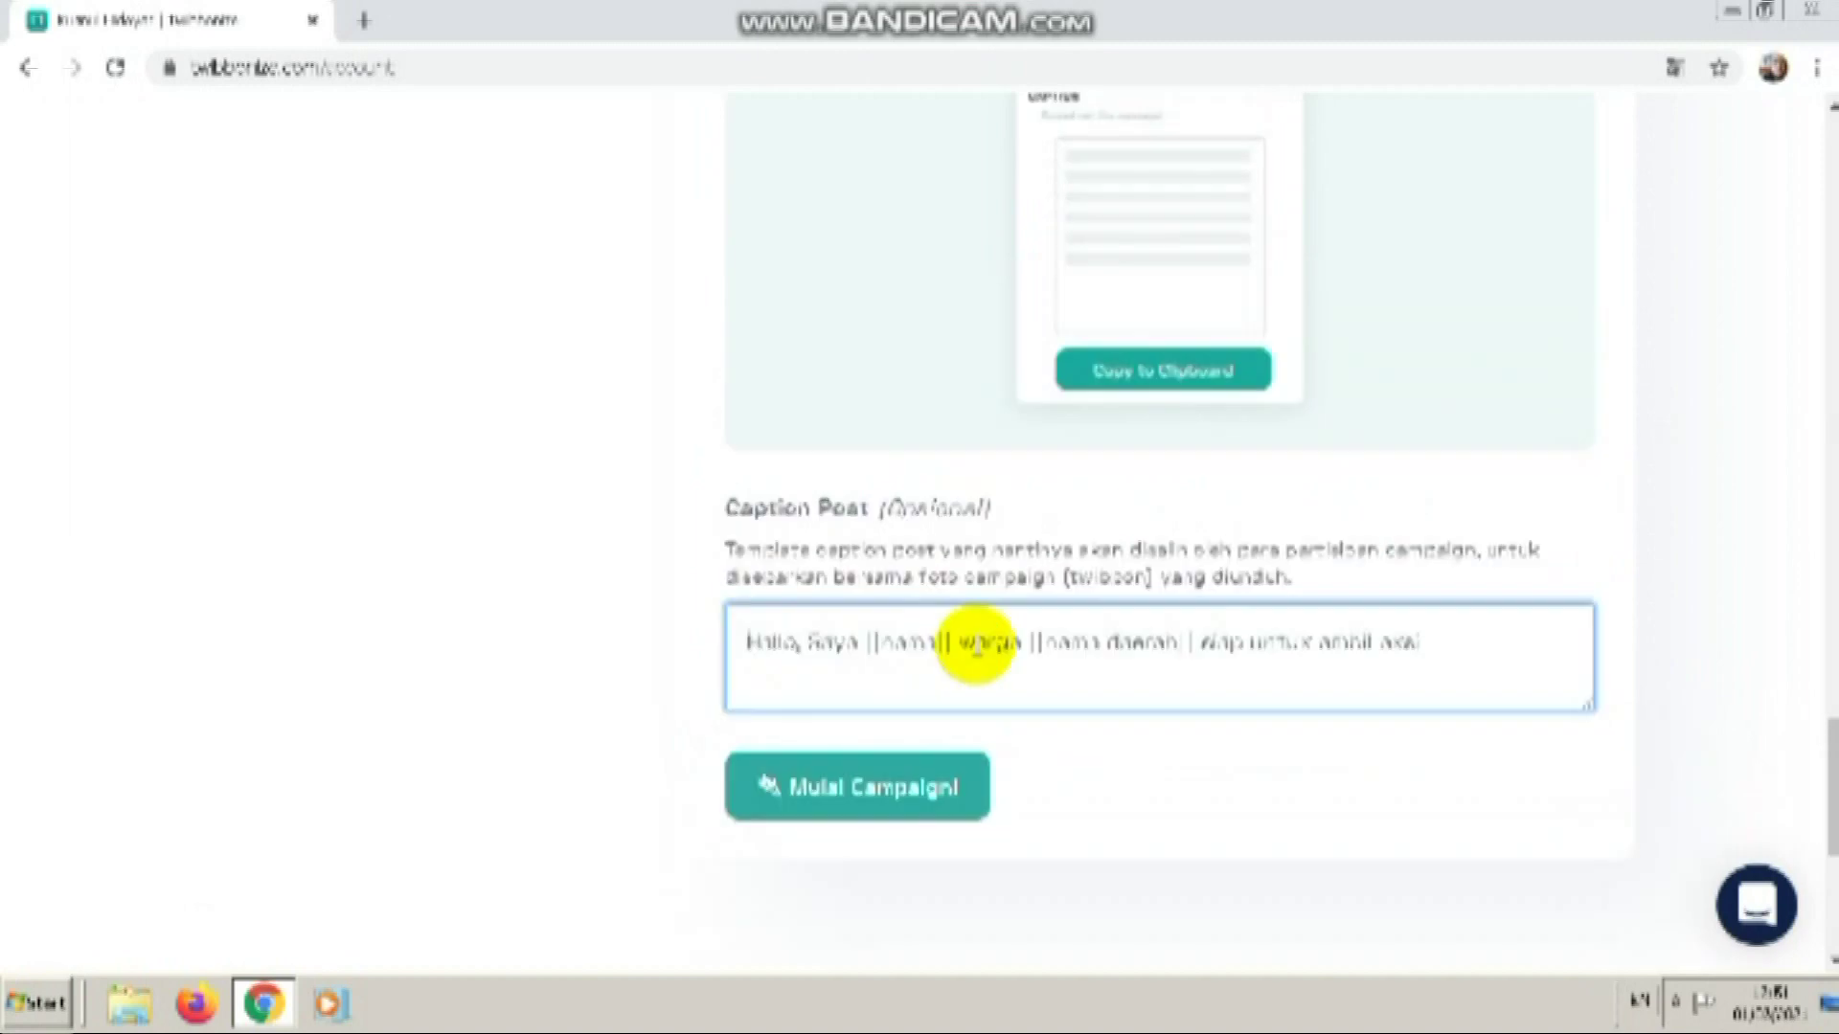
scroll(987, 622, up, 4)
scroll(1044, 527, up, 2)
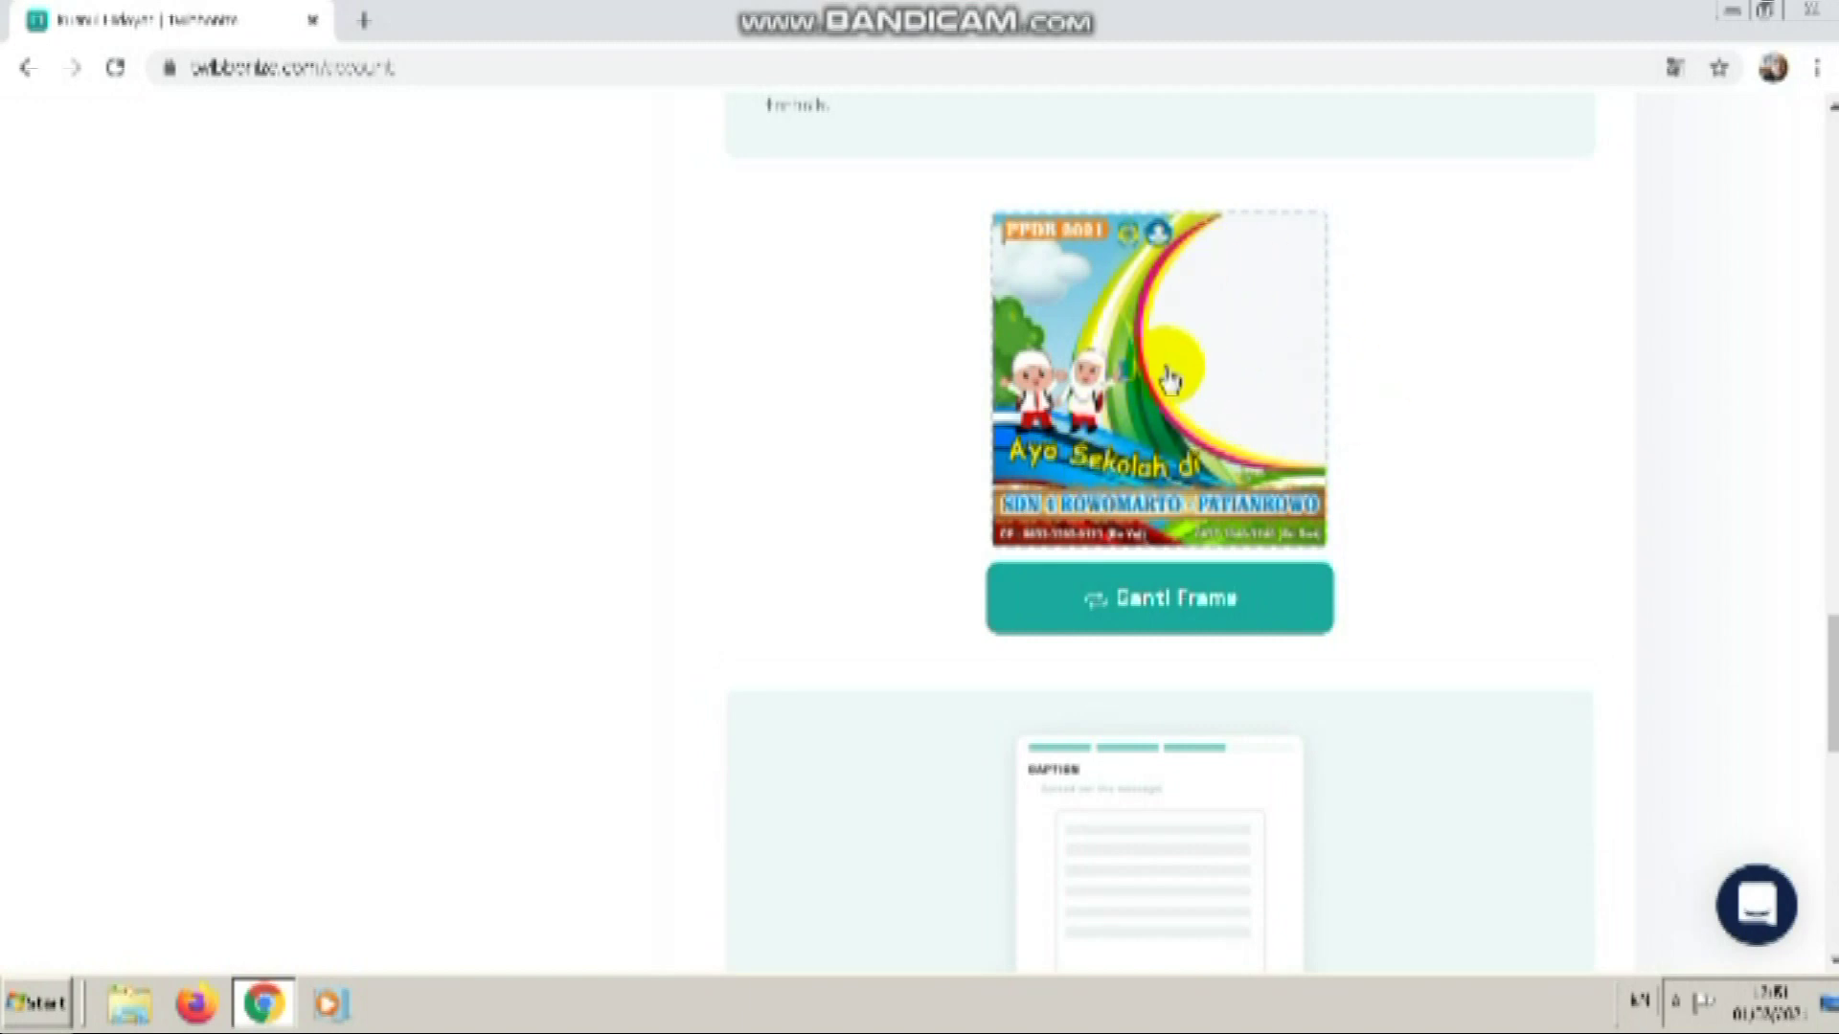
scroll(1169, 378, down, 3)
scroll(1116, 525, down, 4)
scroll(1076, 521, down, 3)
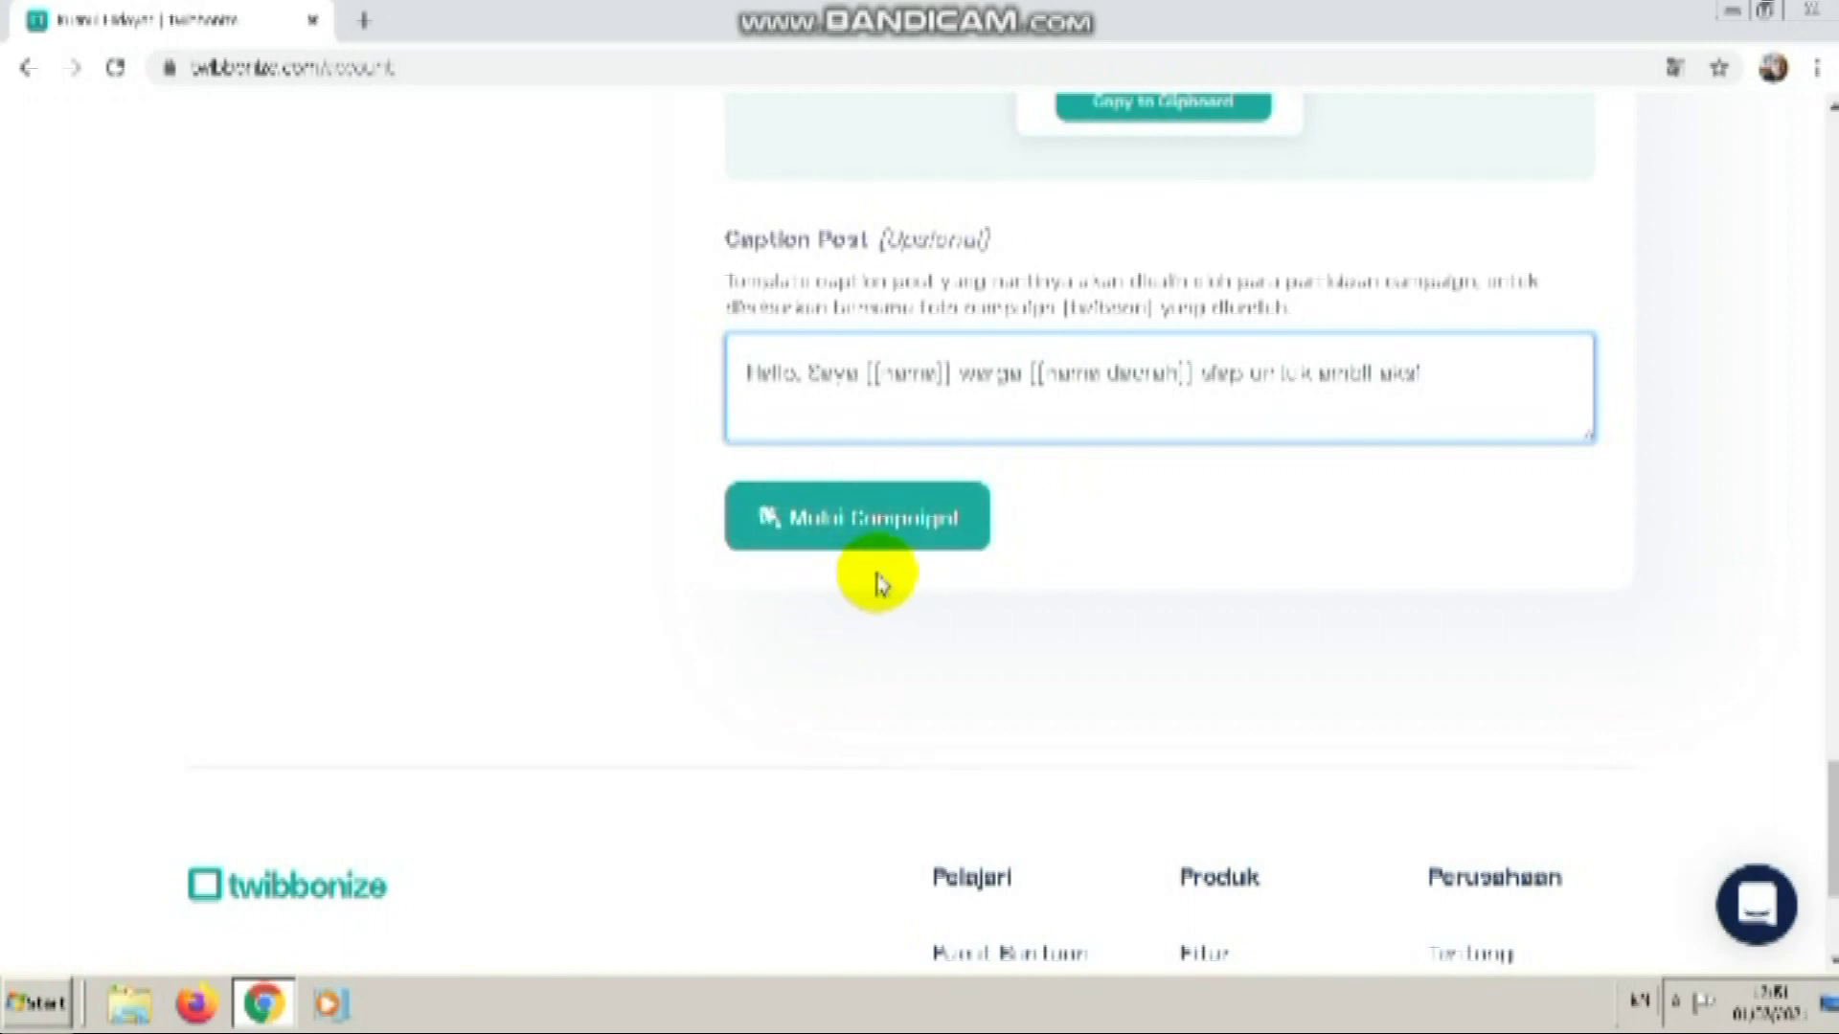
- Publish the campaign and copy the PPDB SDN 4 ROWOMARTO campaign's public URL
click(821, 522)
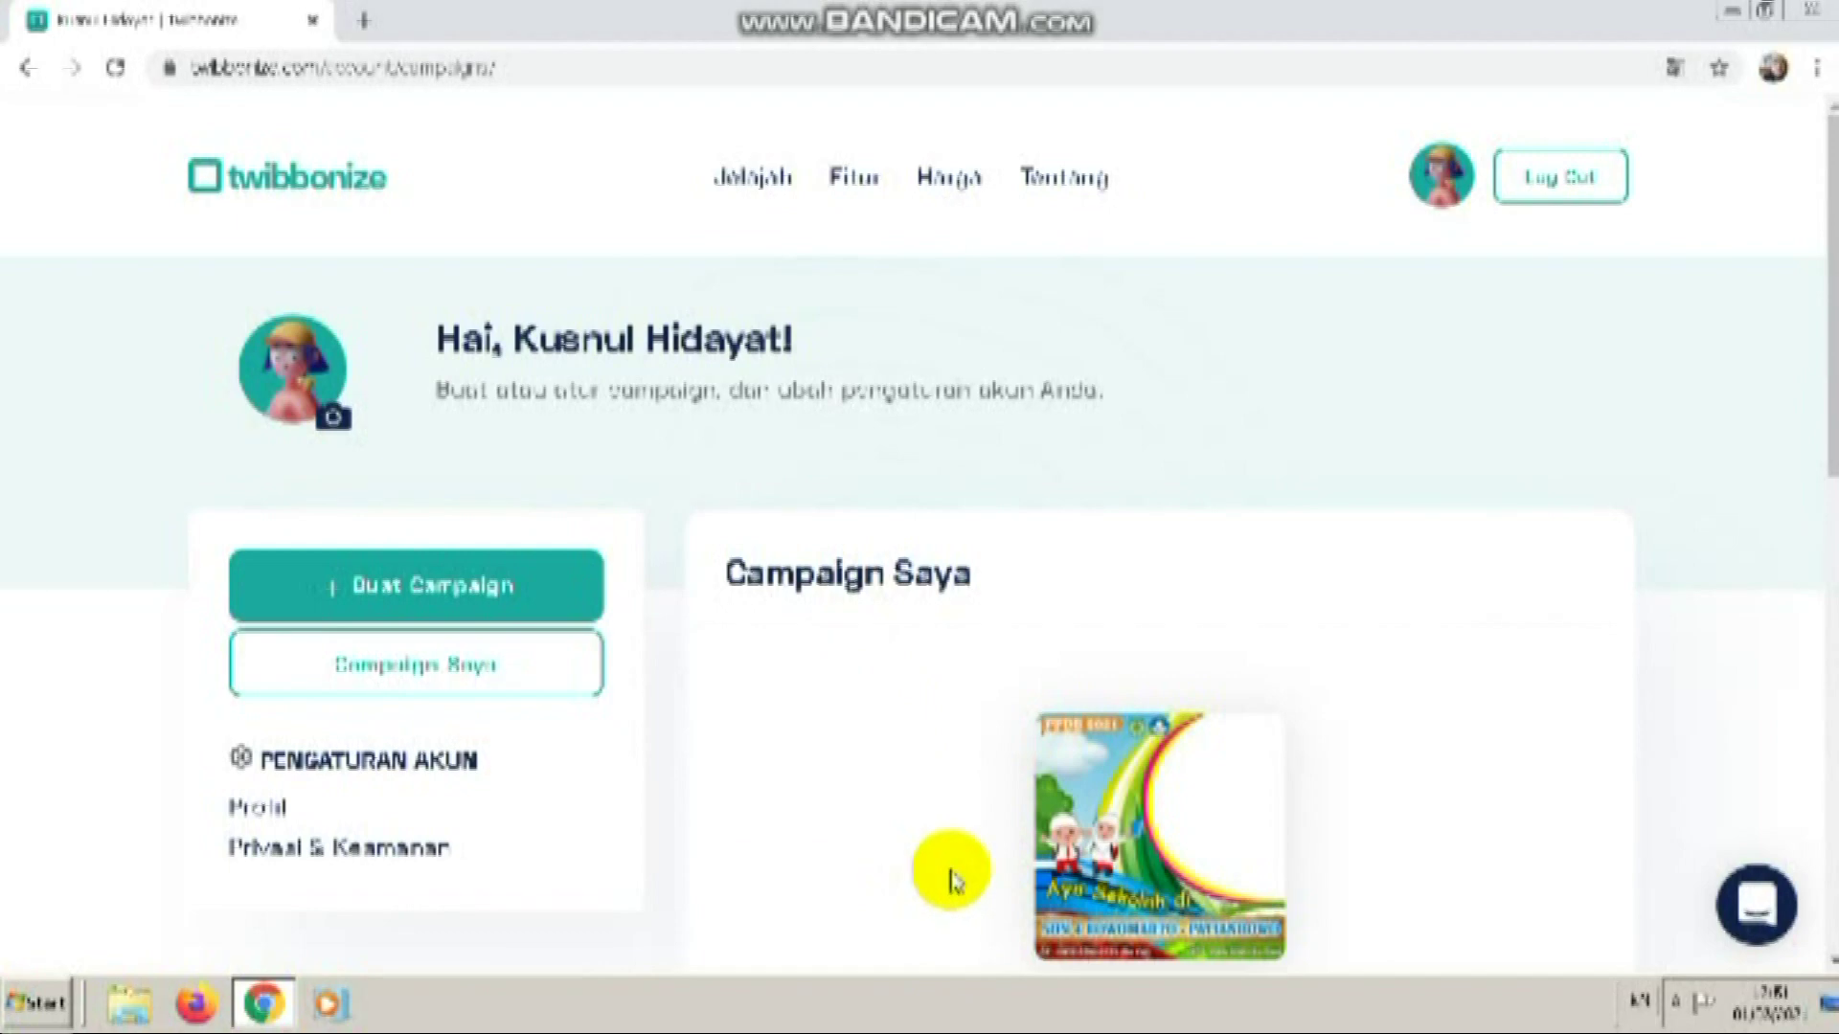
scroll(958, 872, down, 1)
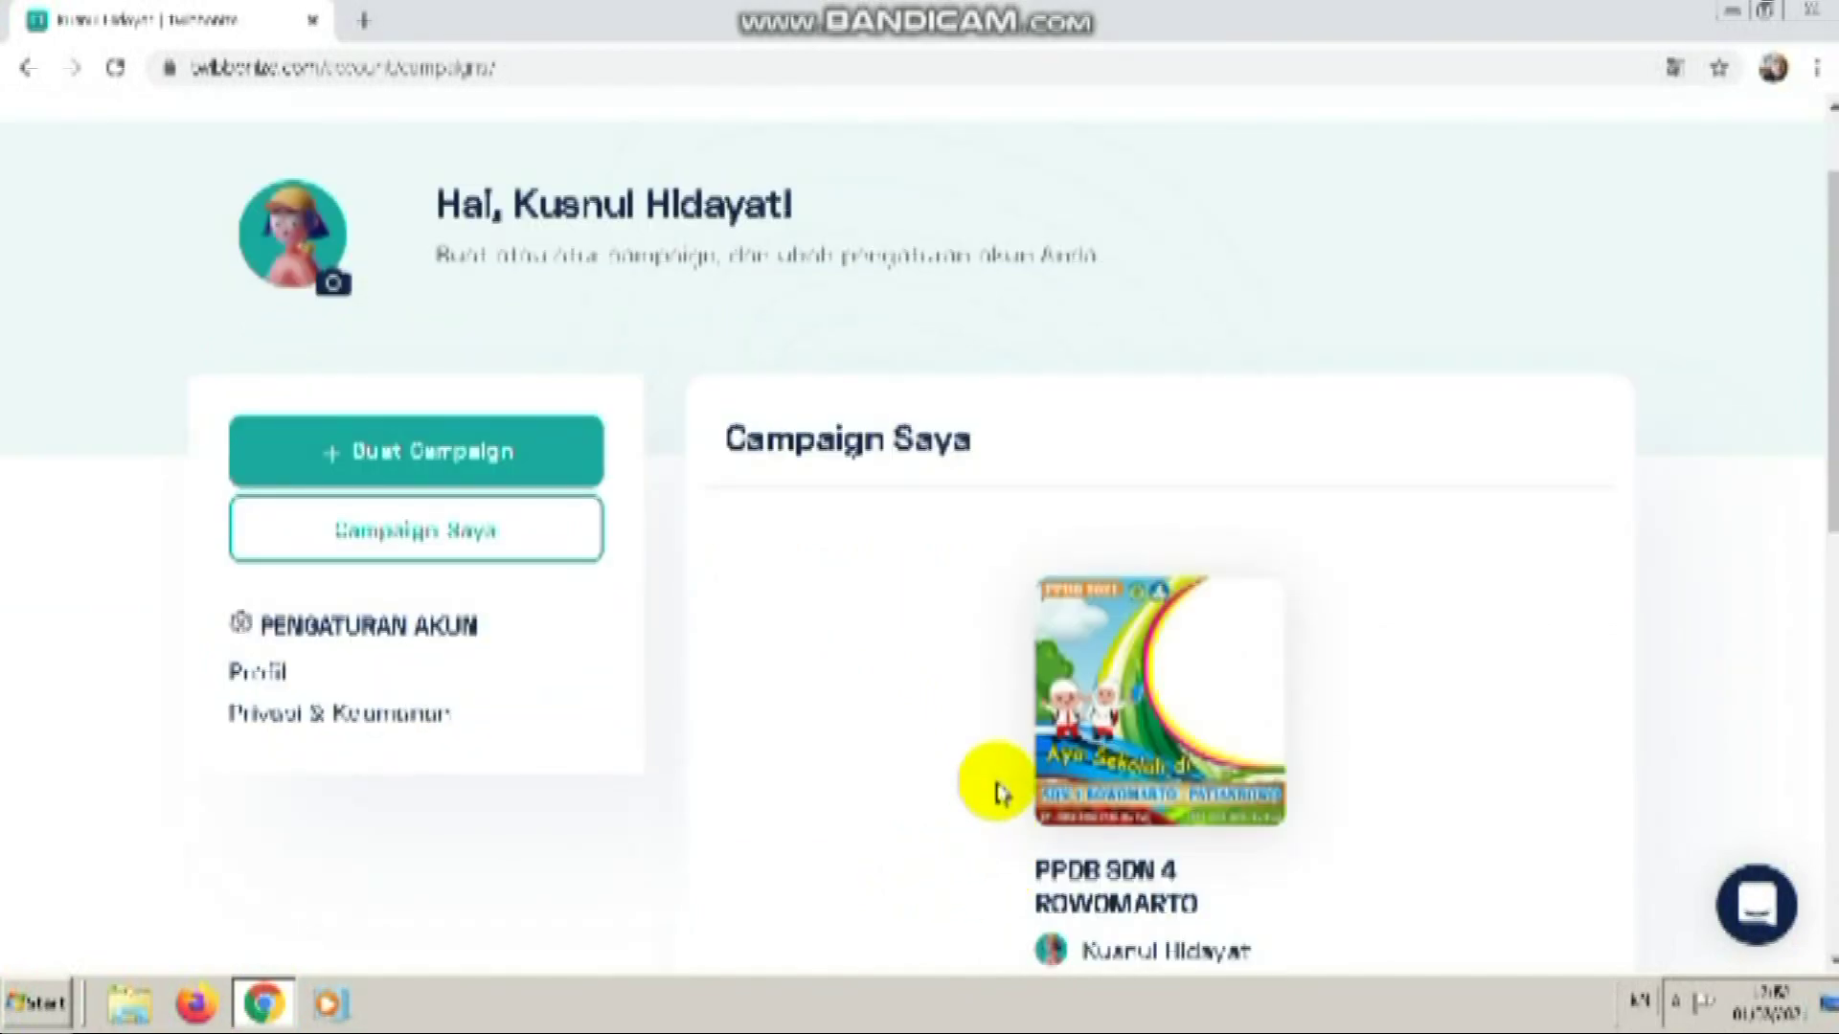
scroll(996, 762, down, 1)
scroll(994, 751, down, 1)
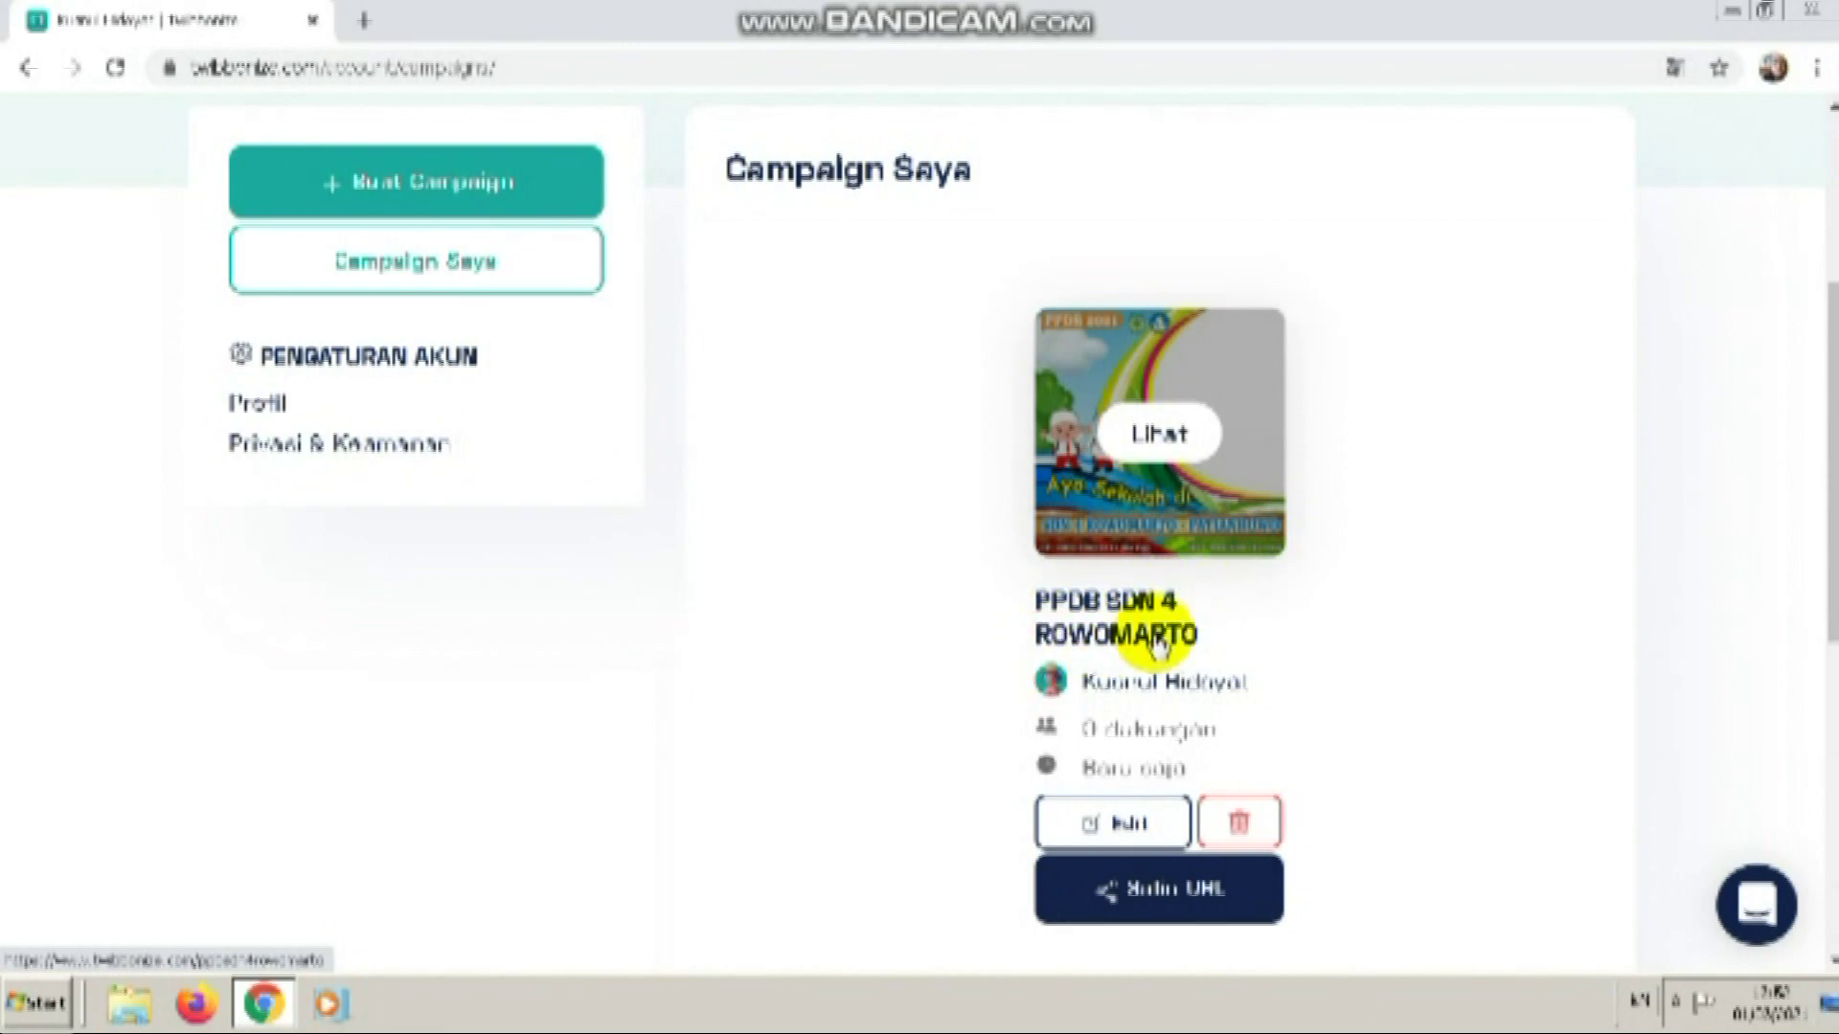
scroll(1166, 544, down, 1)
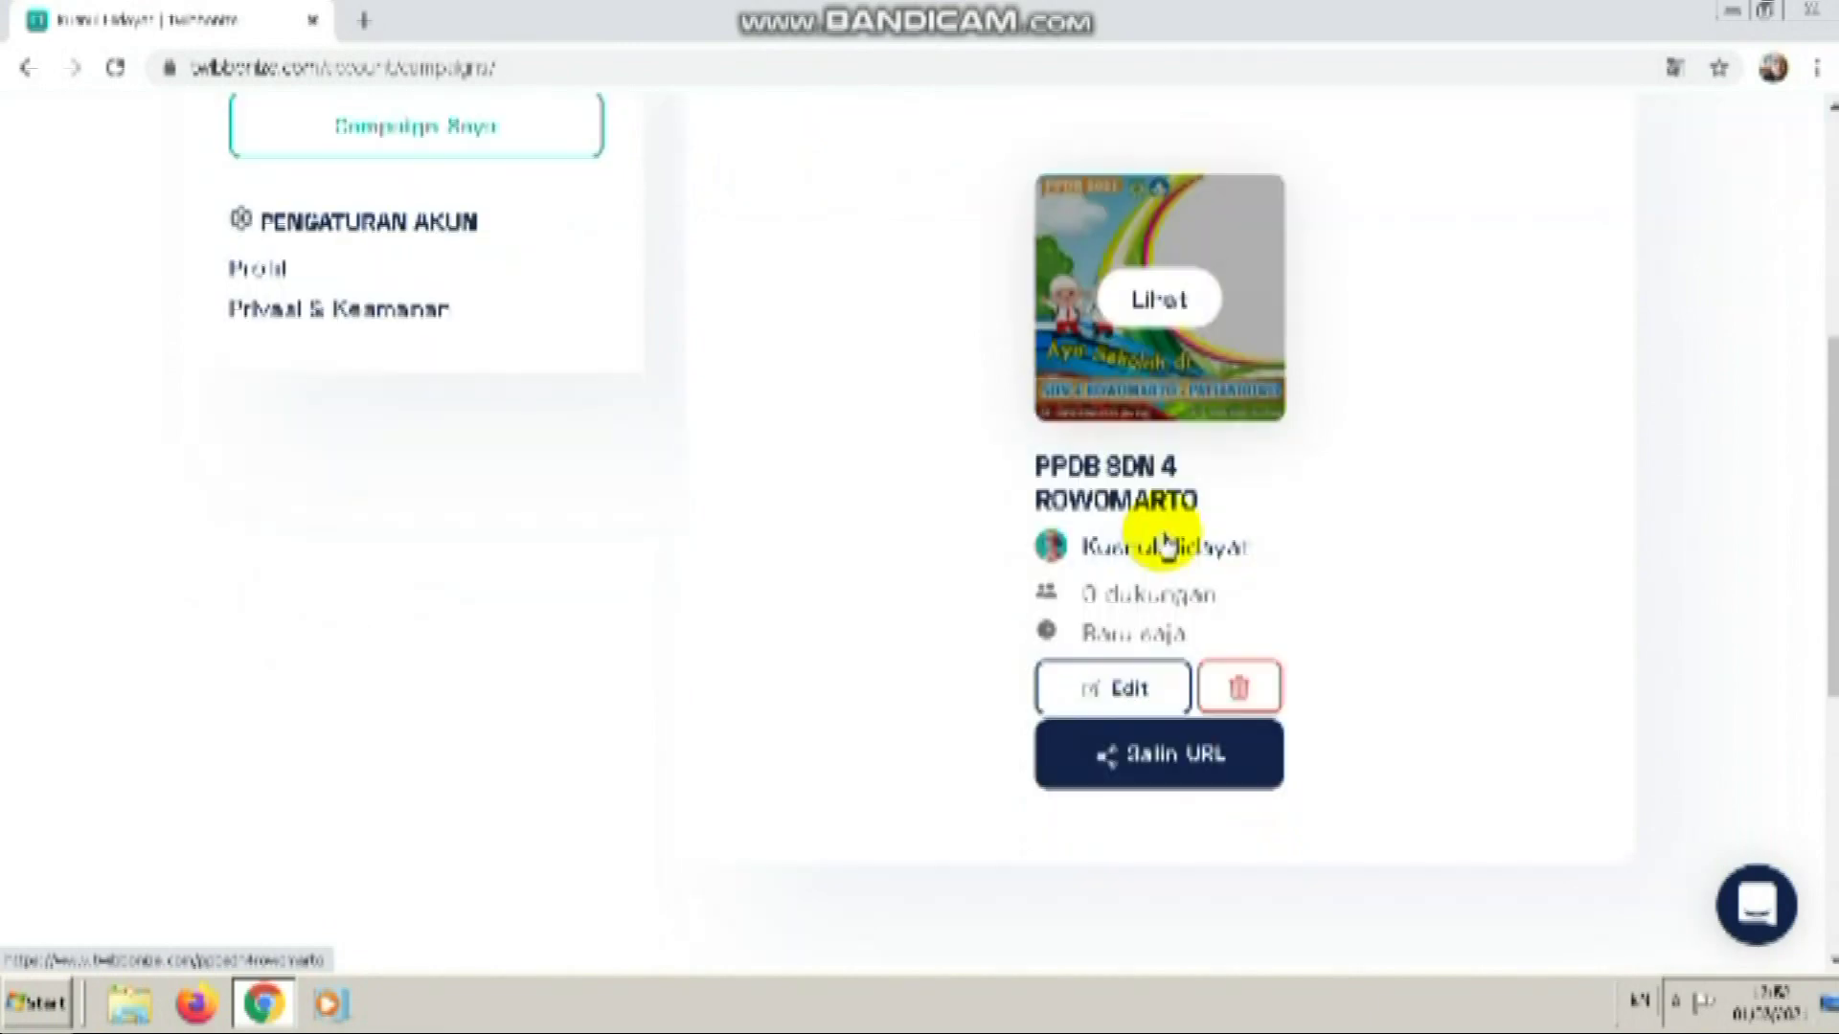
scroll(1162, 542, down, 1)
scroll(1101, 556, up, 2)
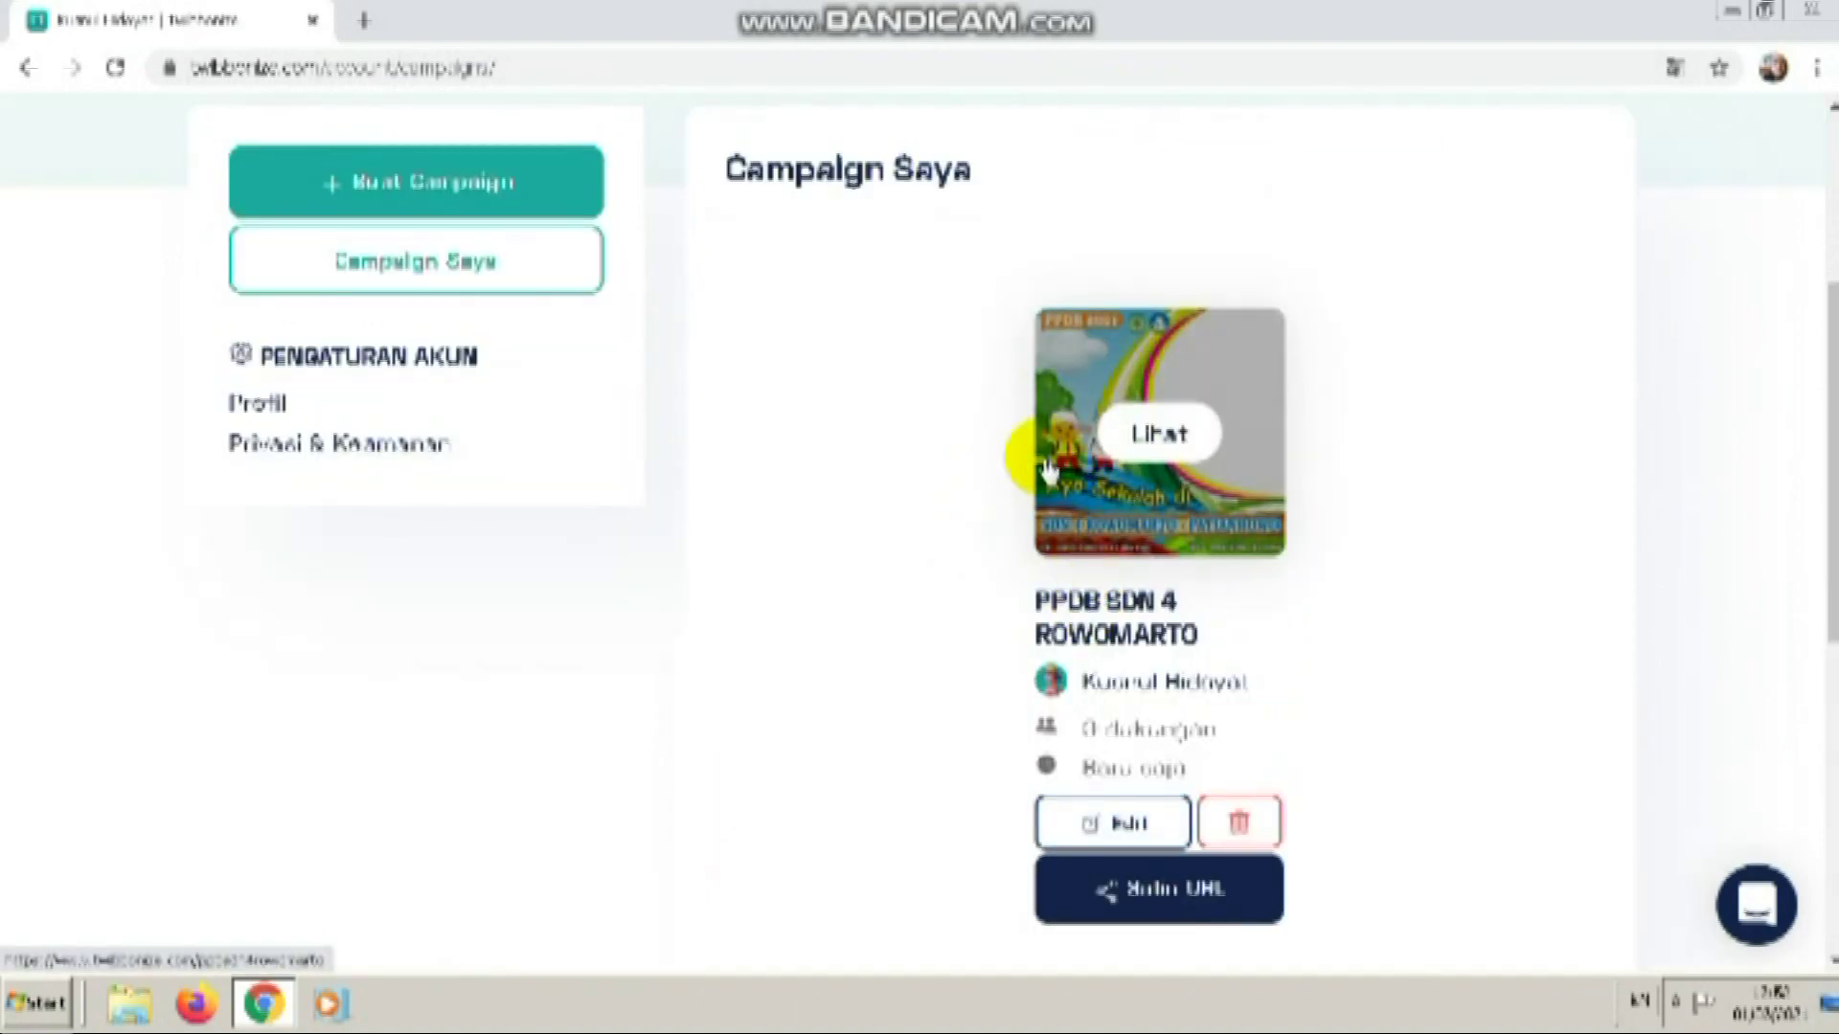
scroll(1059, 628, down, 1)
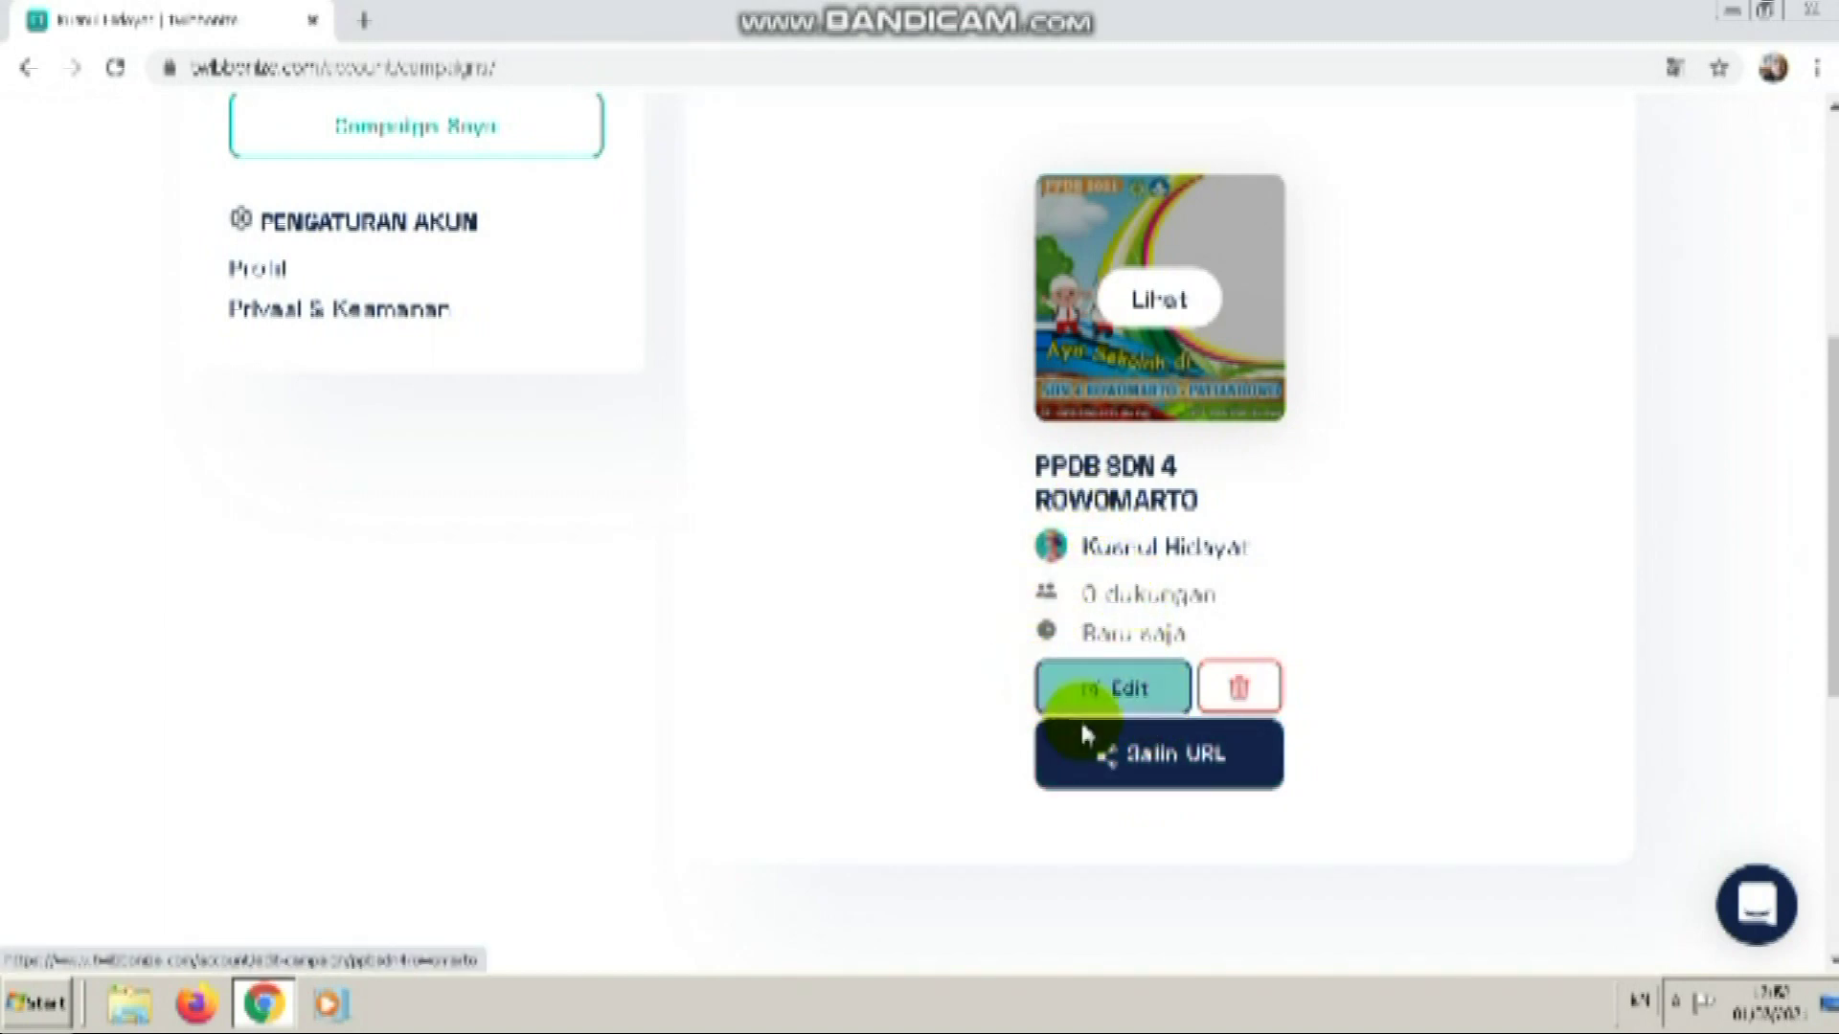
mouse_move(1158, 755)
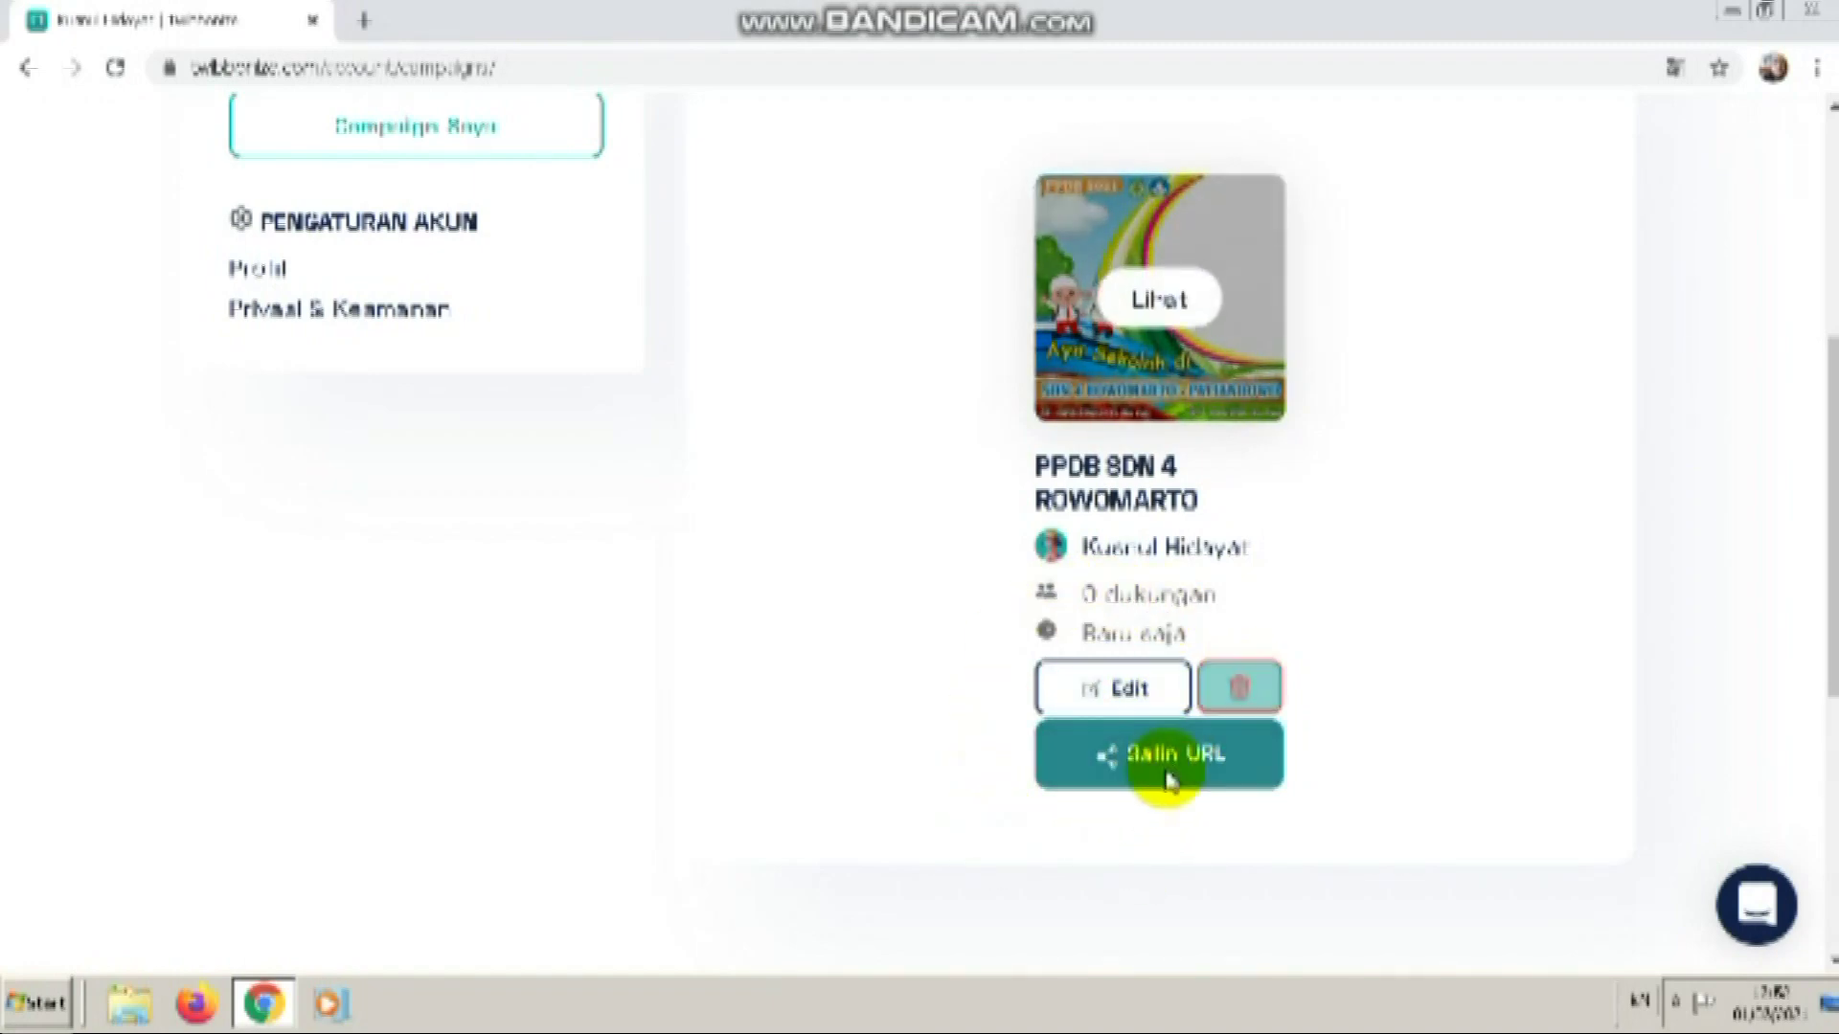
mouse_move(1158, 890)
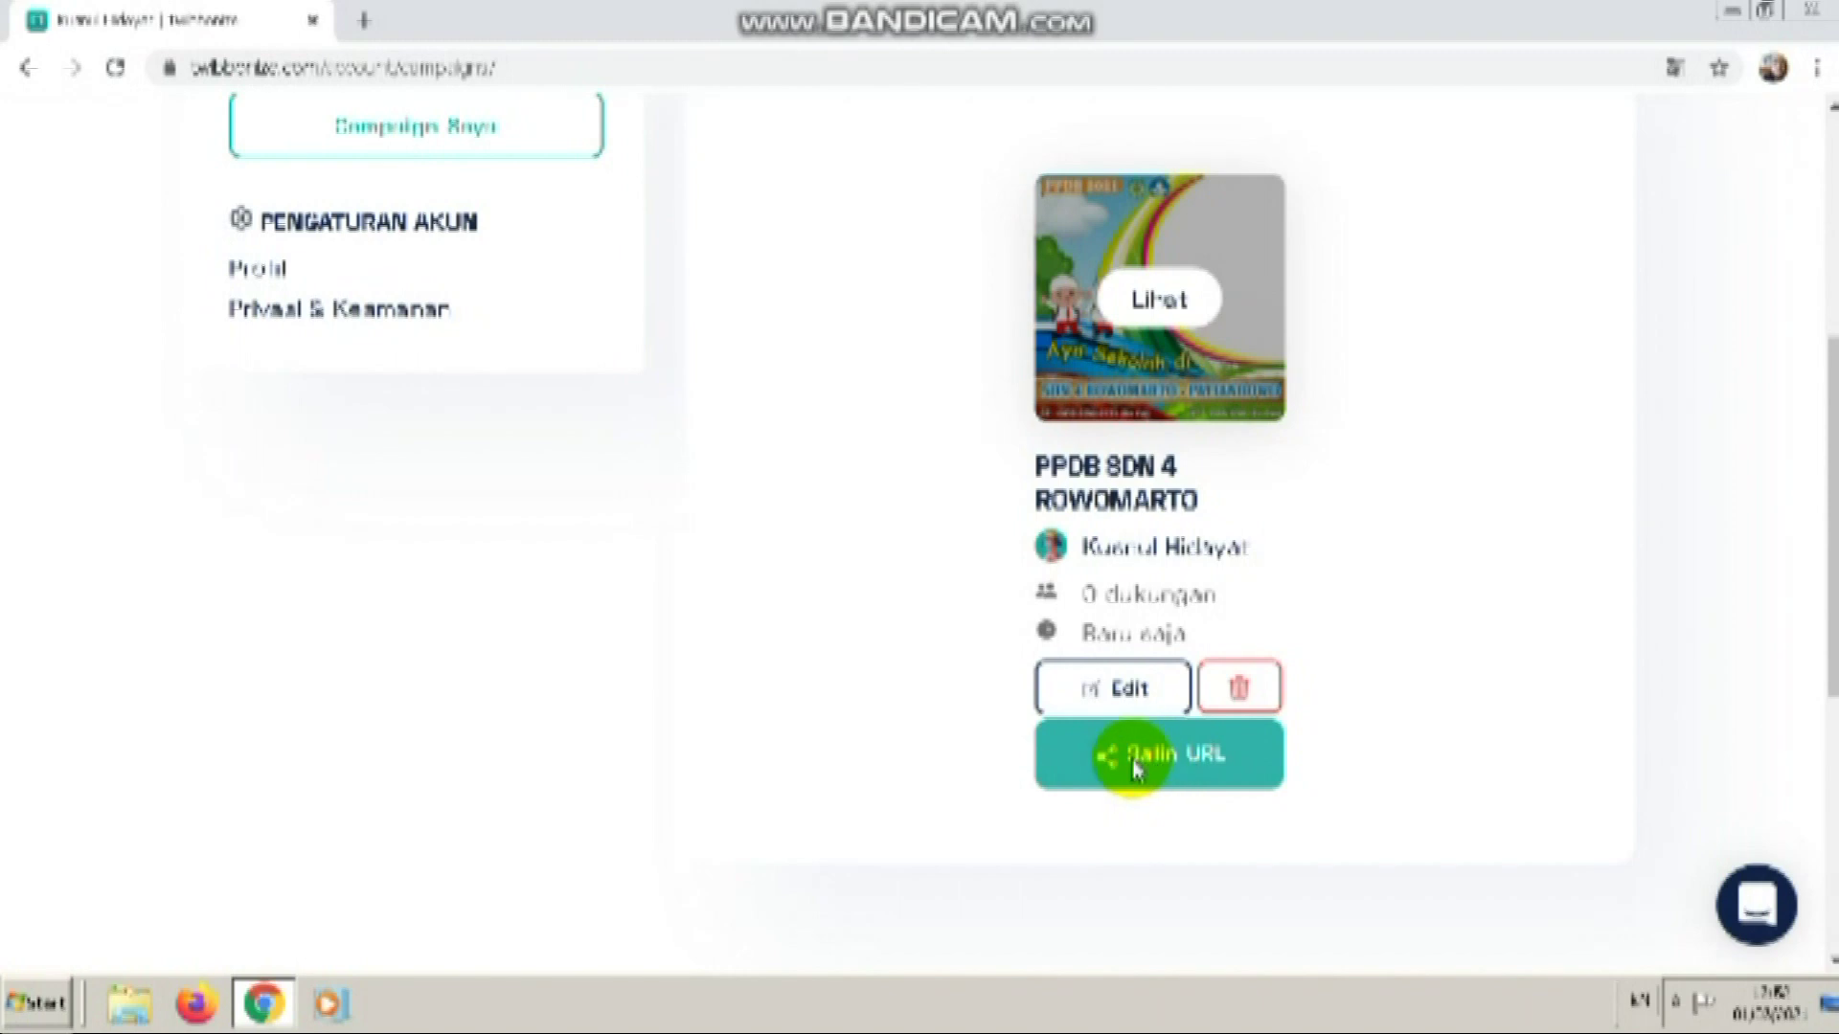
click(1134, 767)
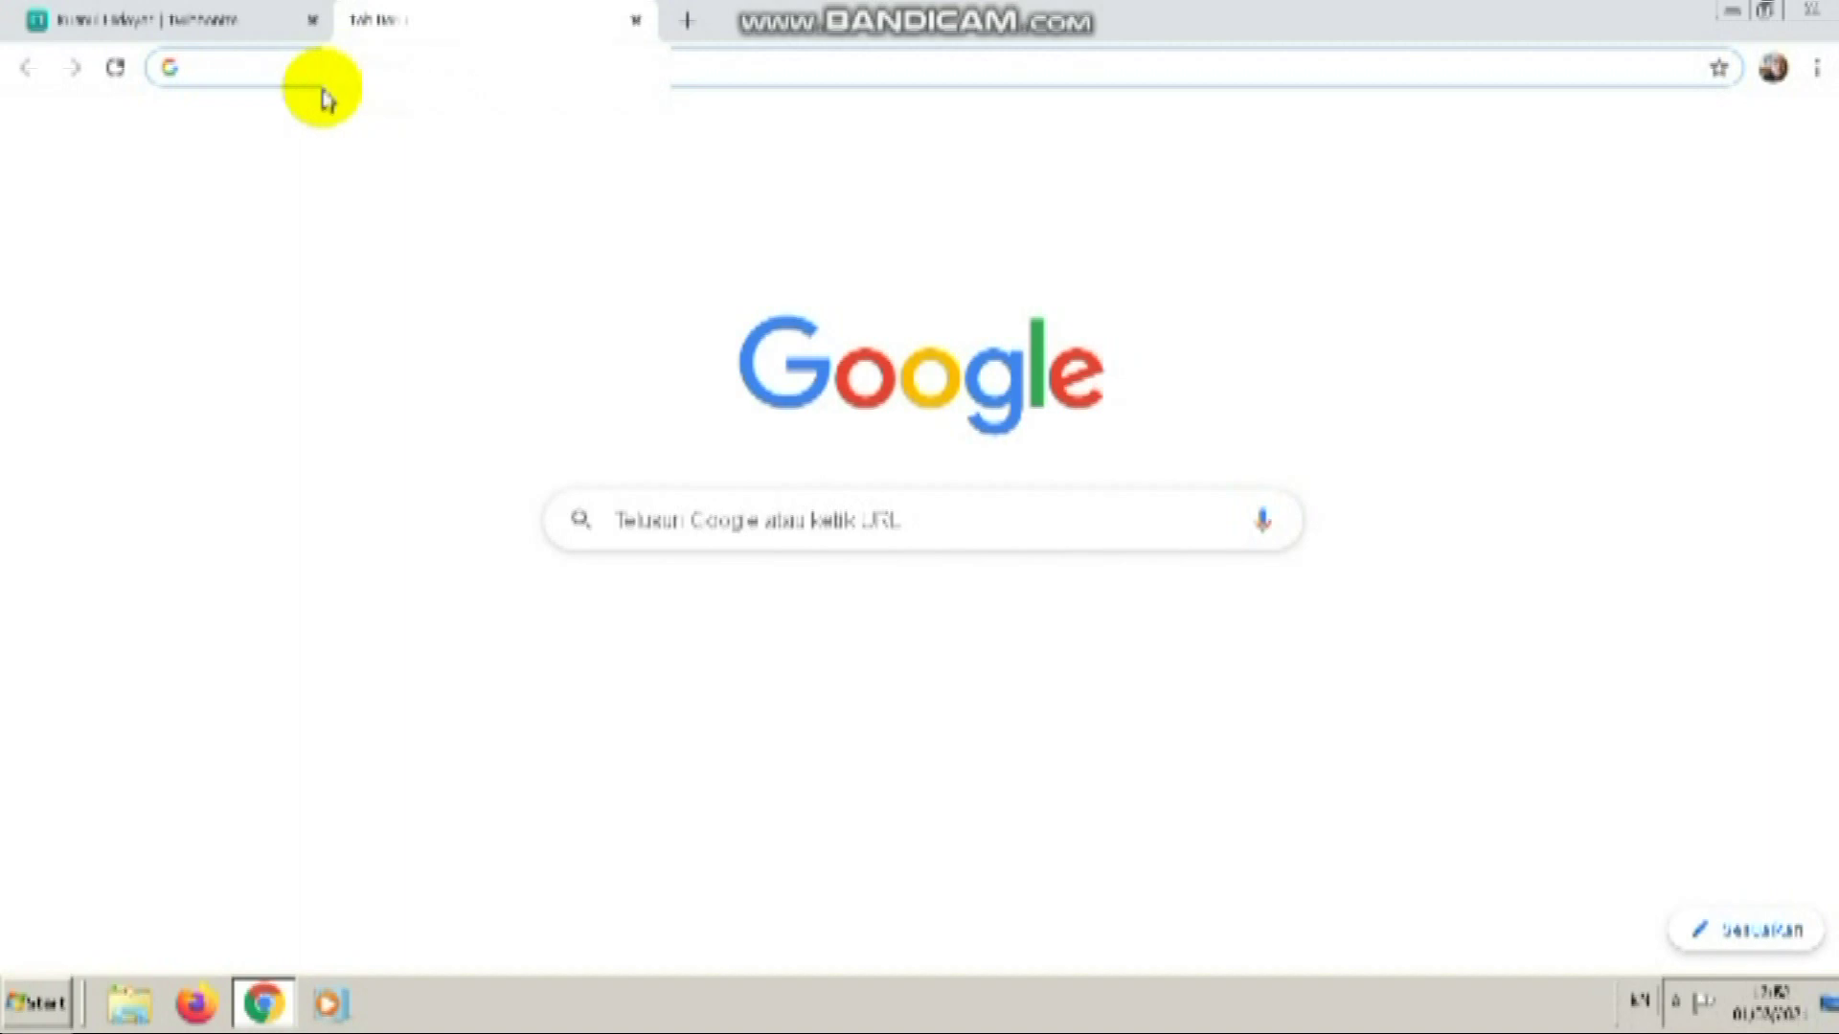
- Paste the copied twibbonize.com/ppdbsdn4rowomarto link into a new tab and load it
click(252, 59)
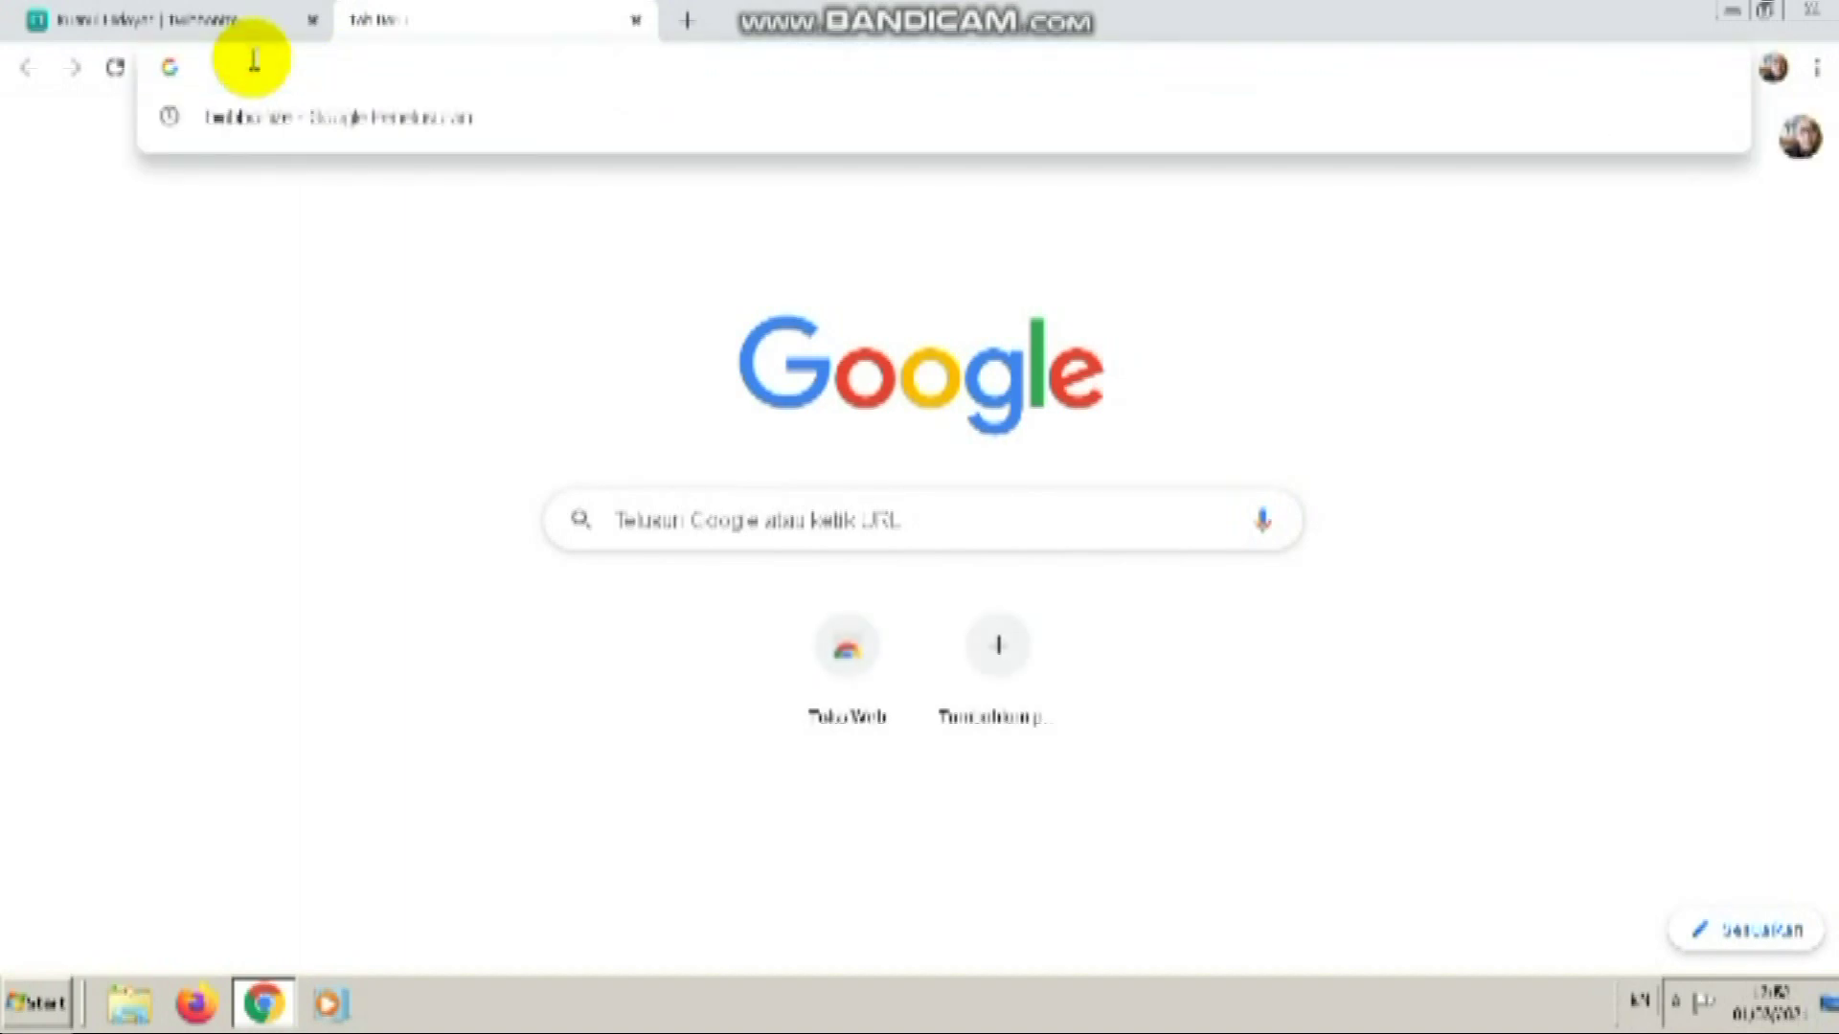
key(ctrl+v)
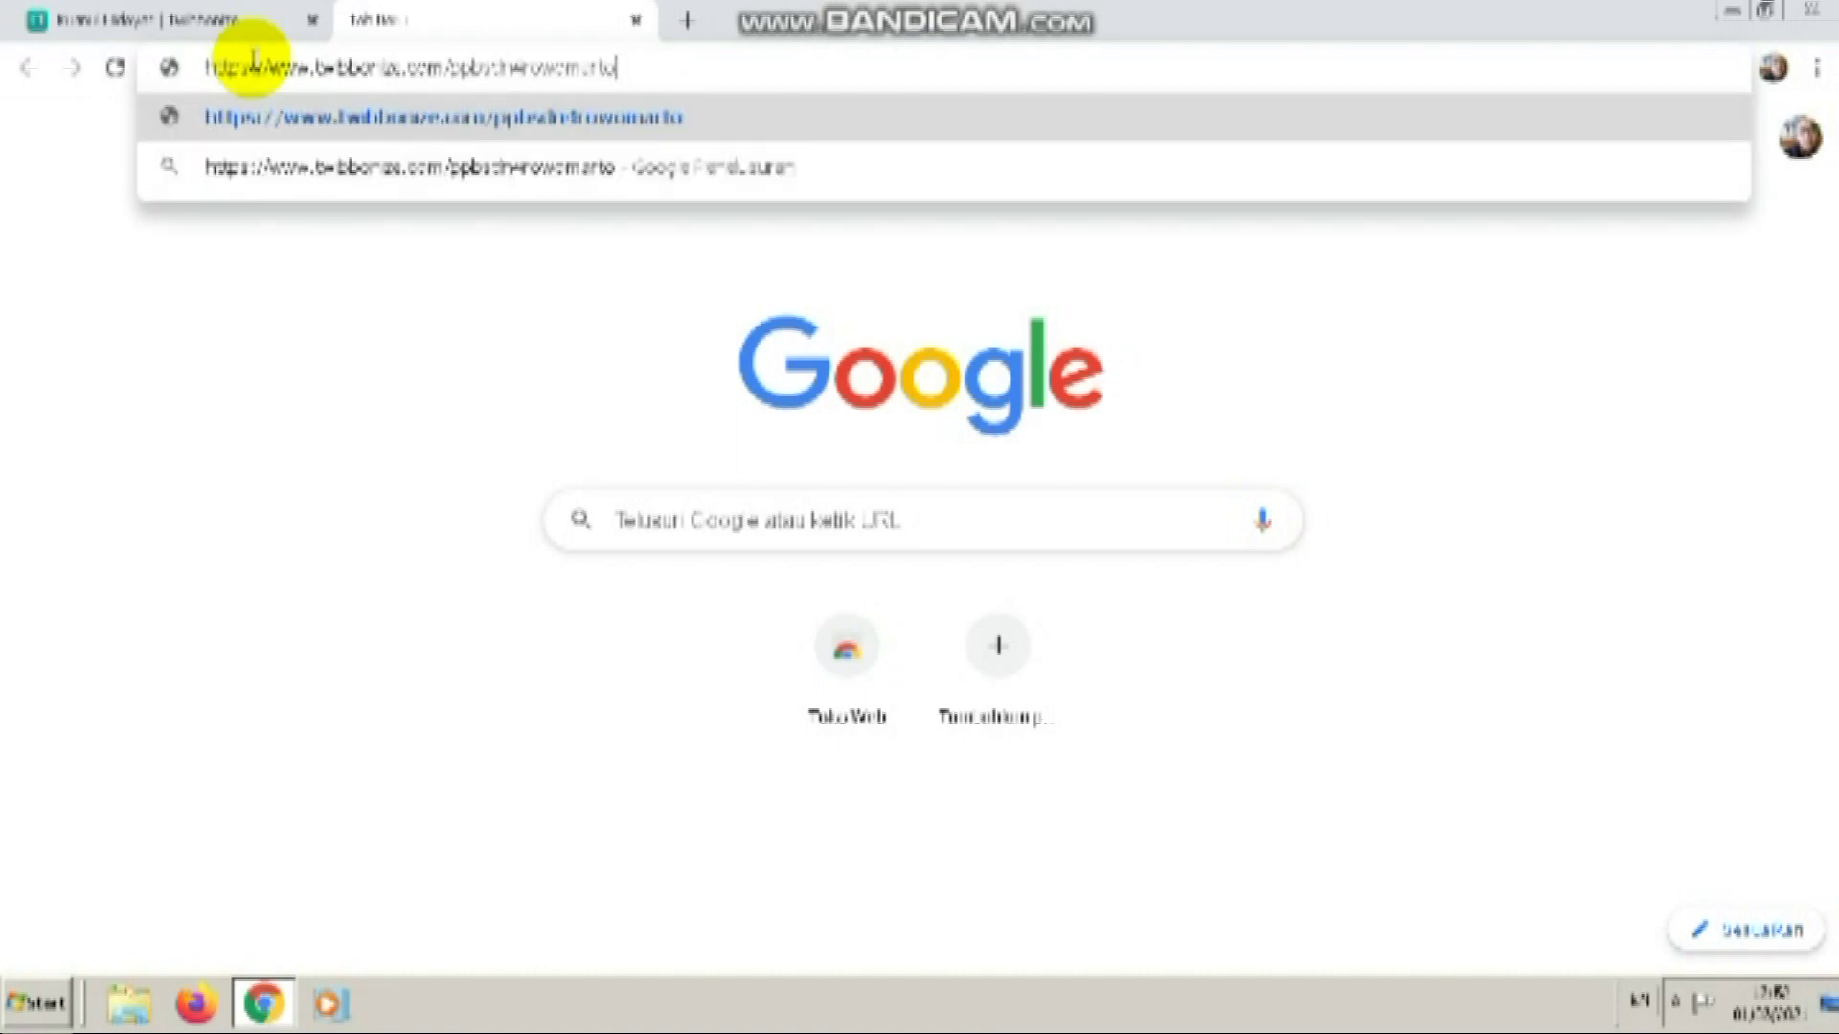
key(Return)
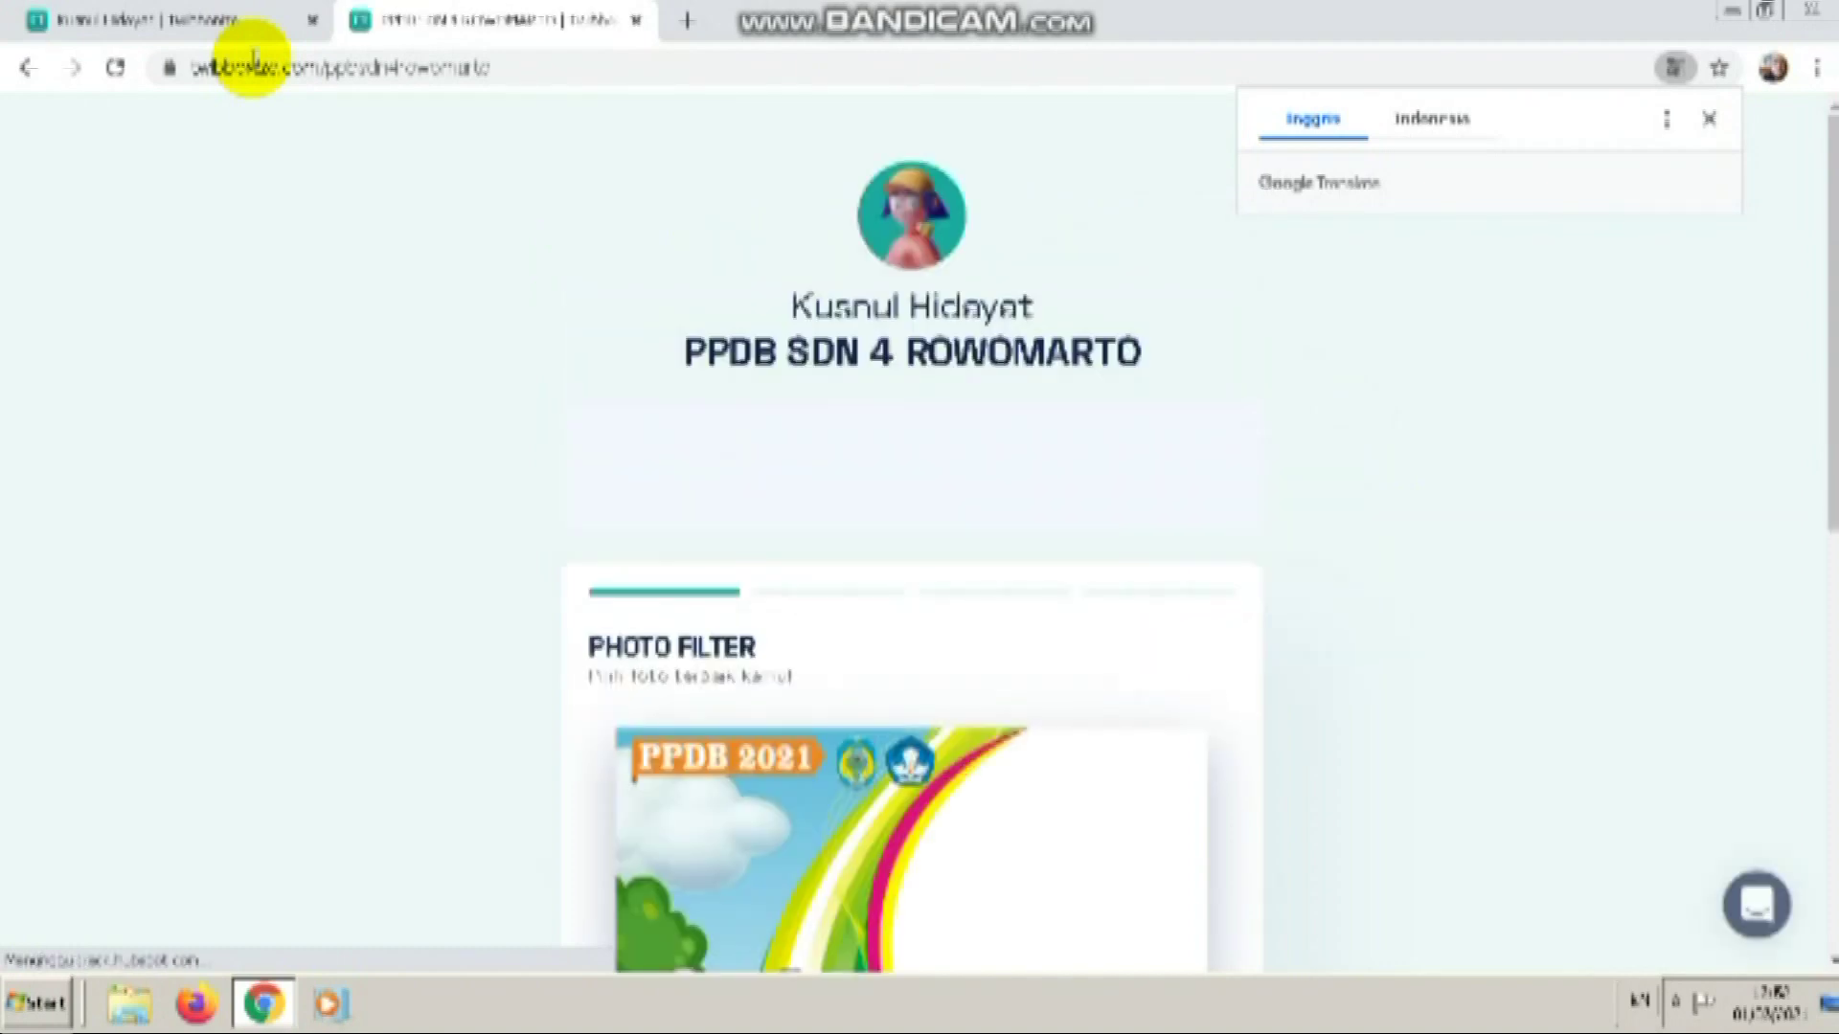
- Scroll past the frame preview and bring up the Pilih Foto photo picker
scroll(882, 542, down, 4)
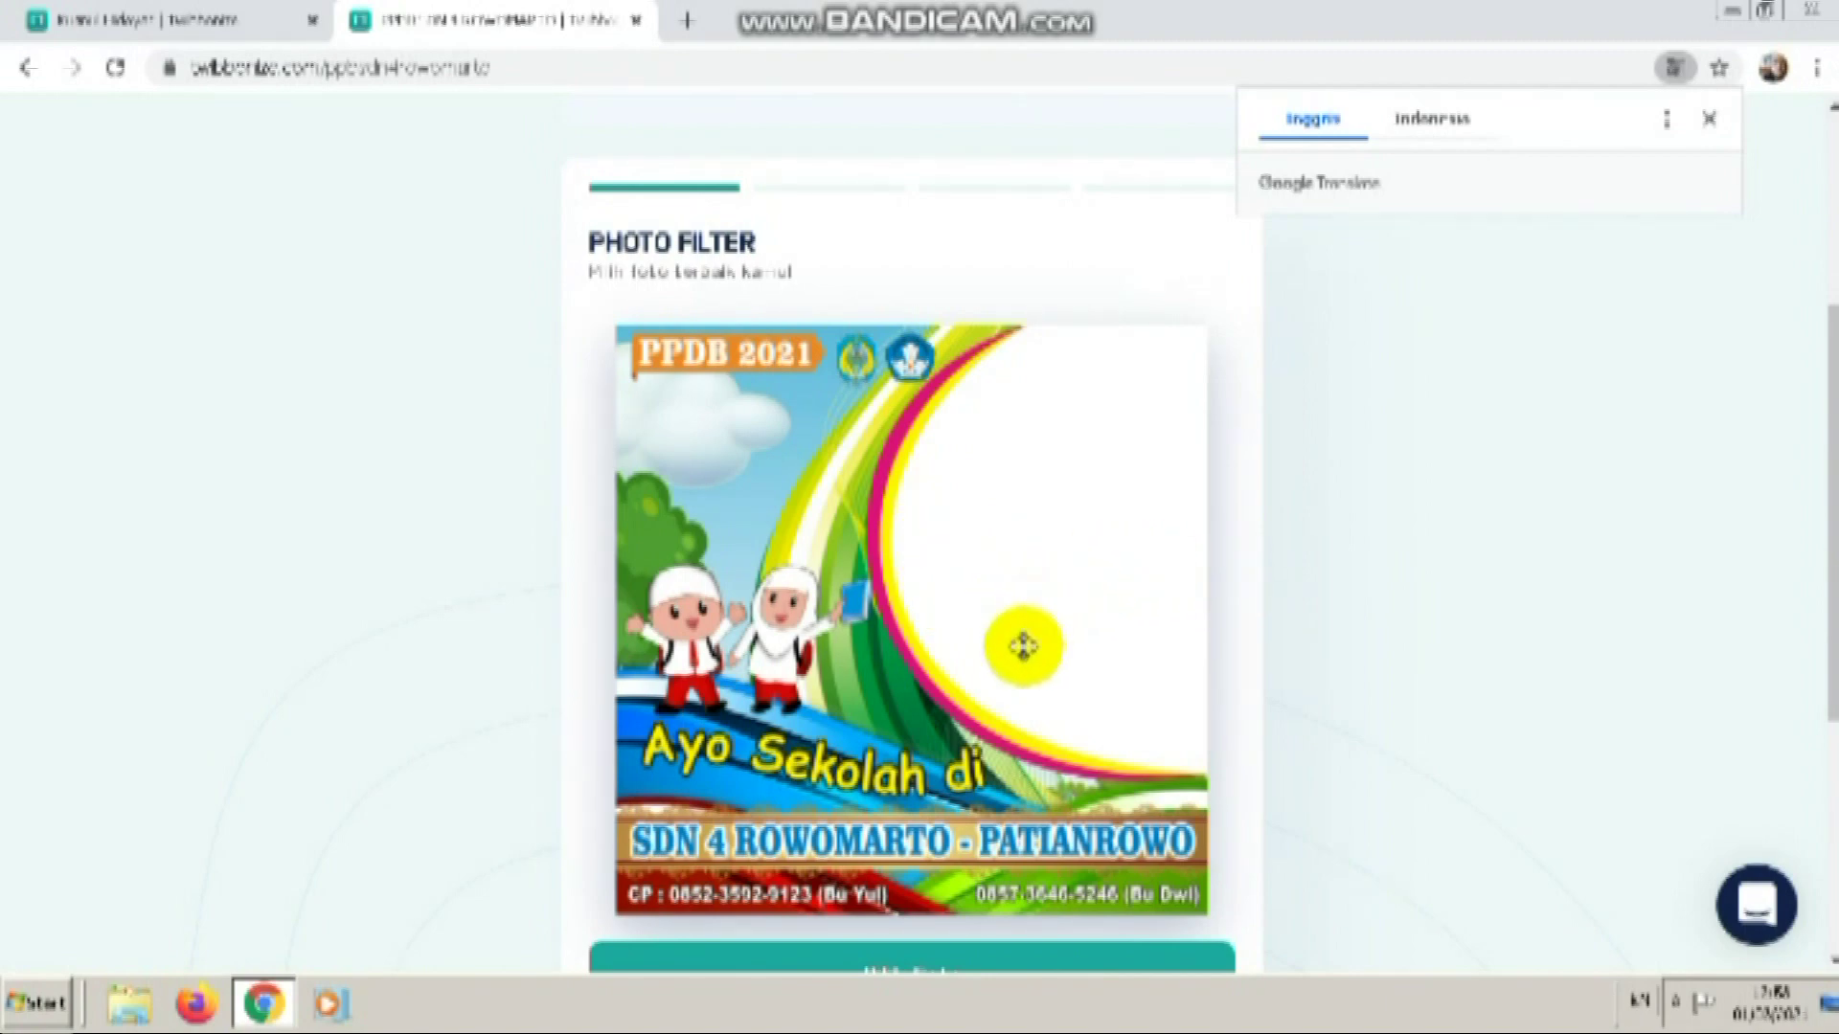
drag(1824, 501, 1825, 632)
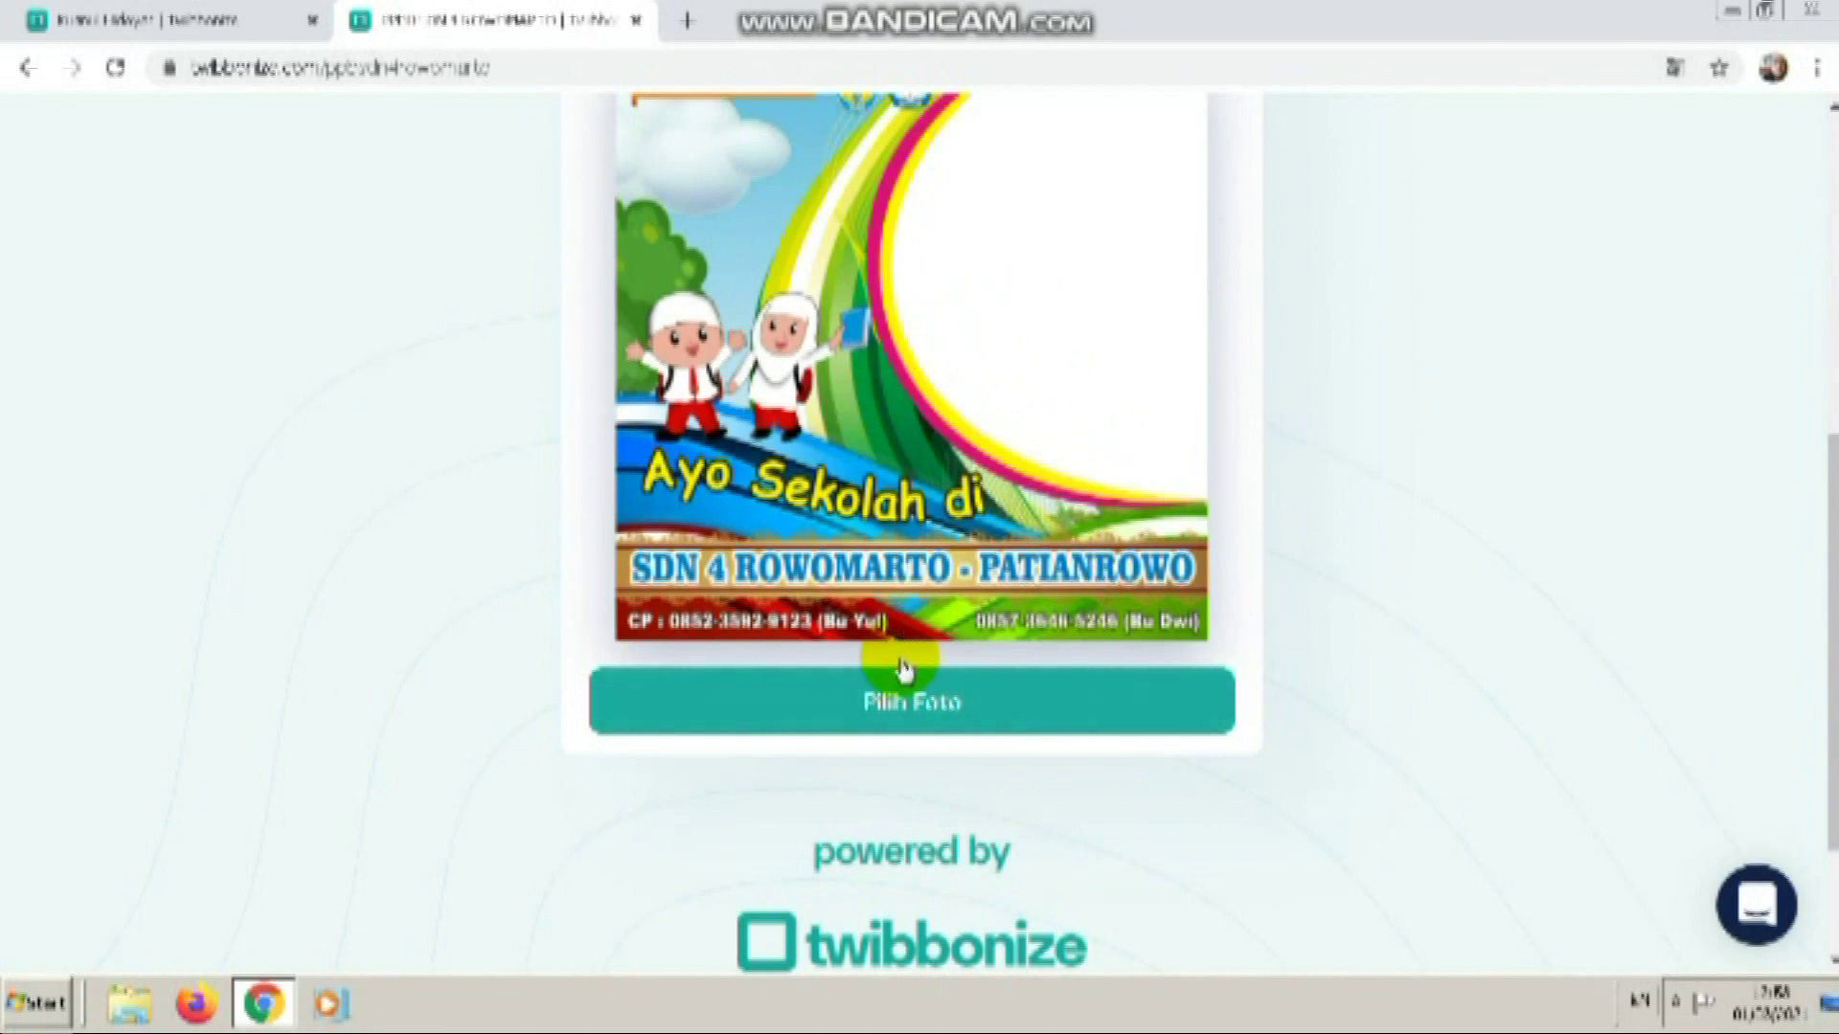
click(883, 709)
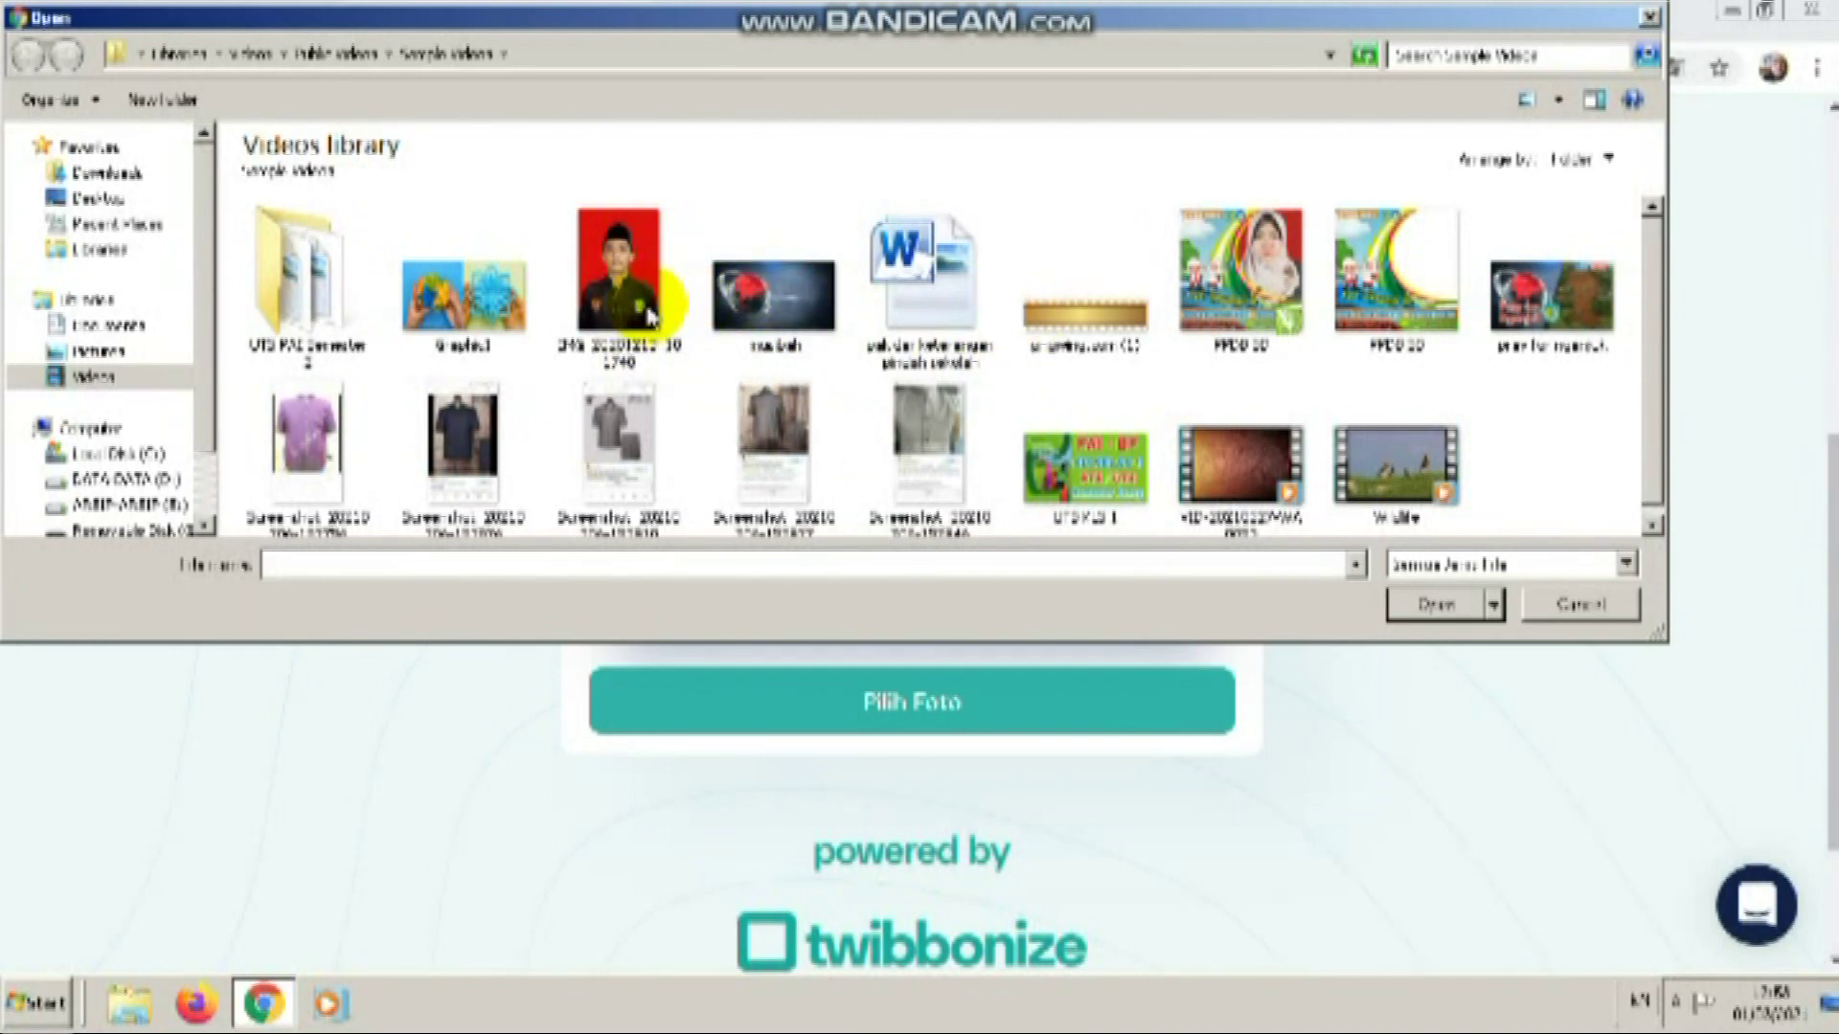
- Load the red-background student photo into the PPDB 2021 frame
click(624, 290)
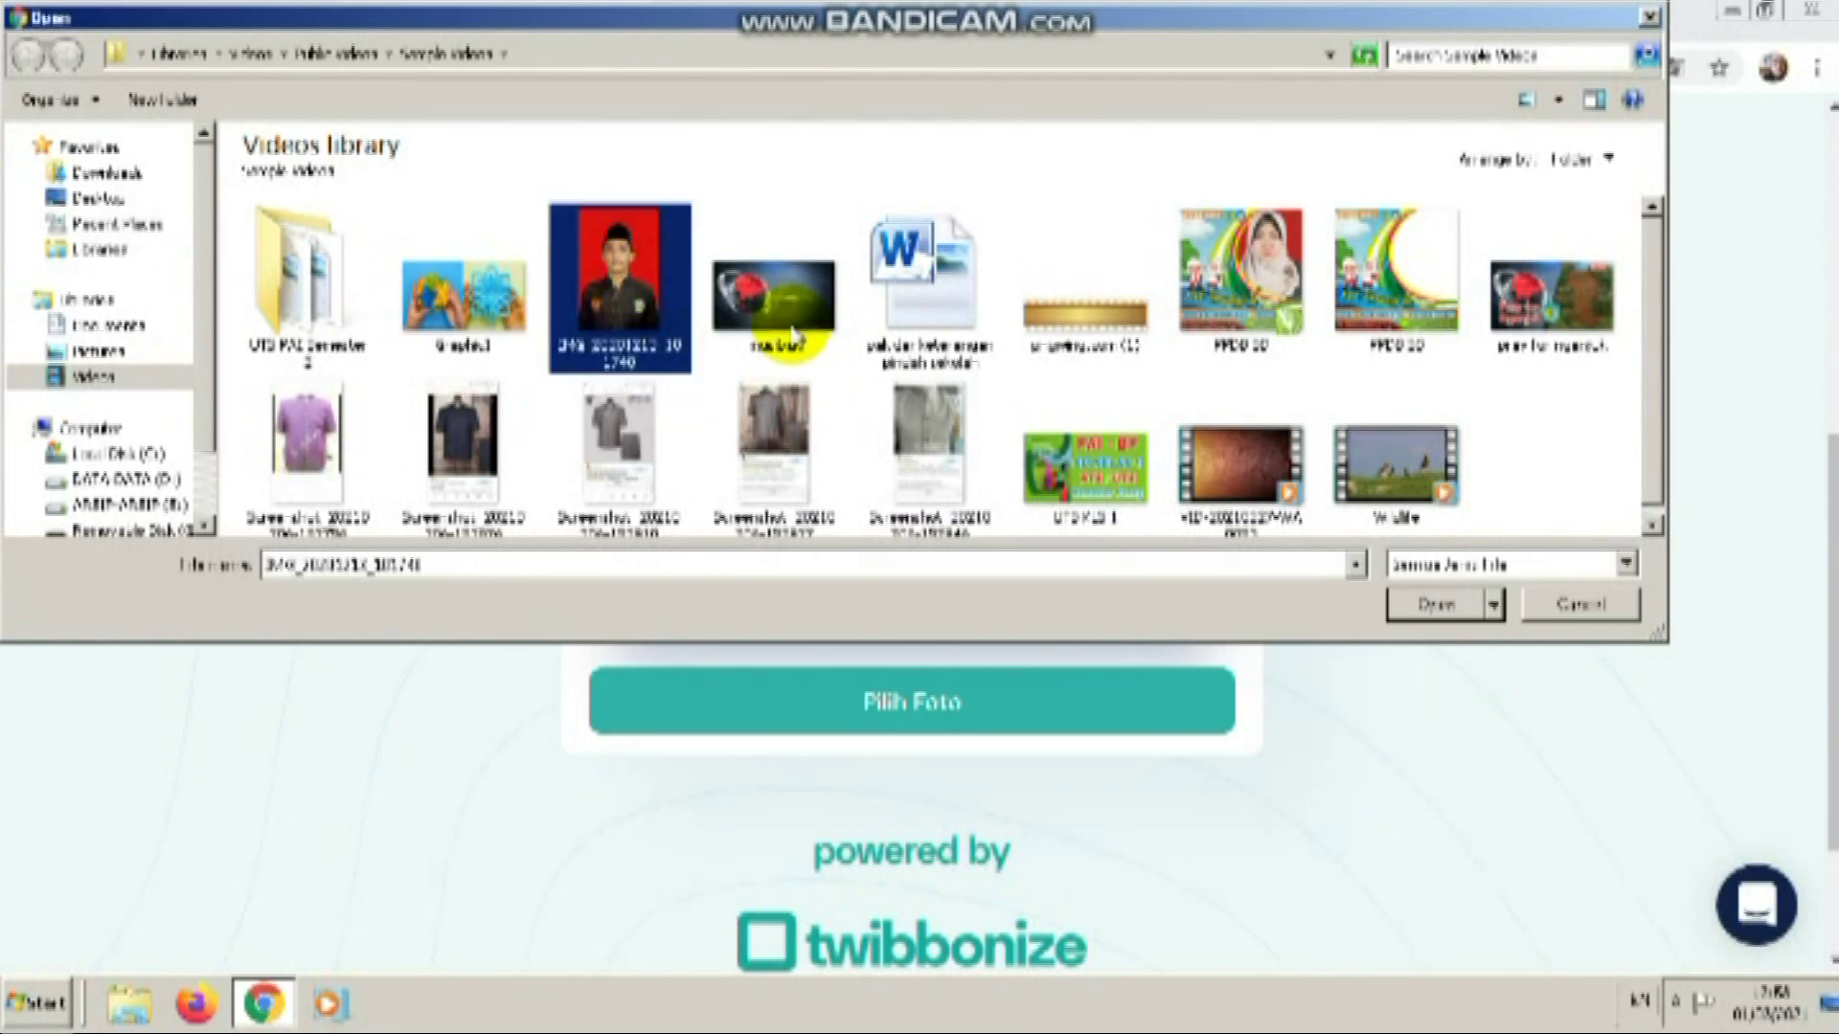
click(1433, 605)
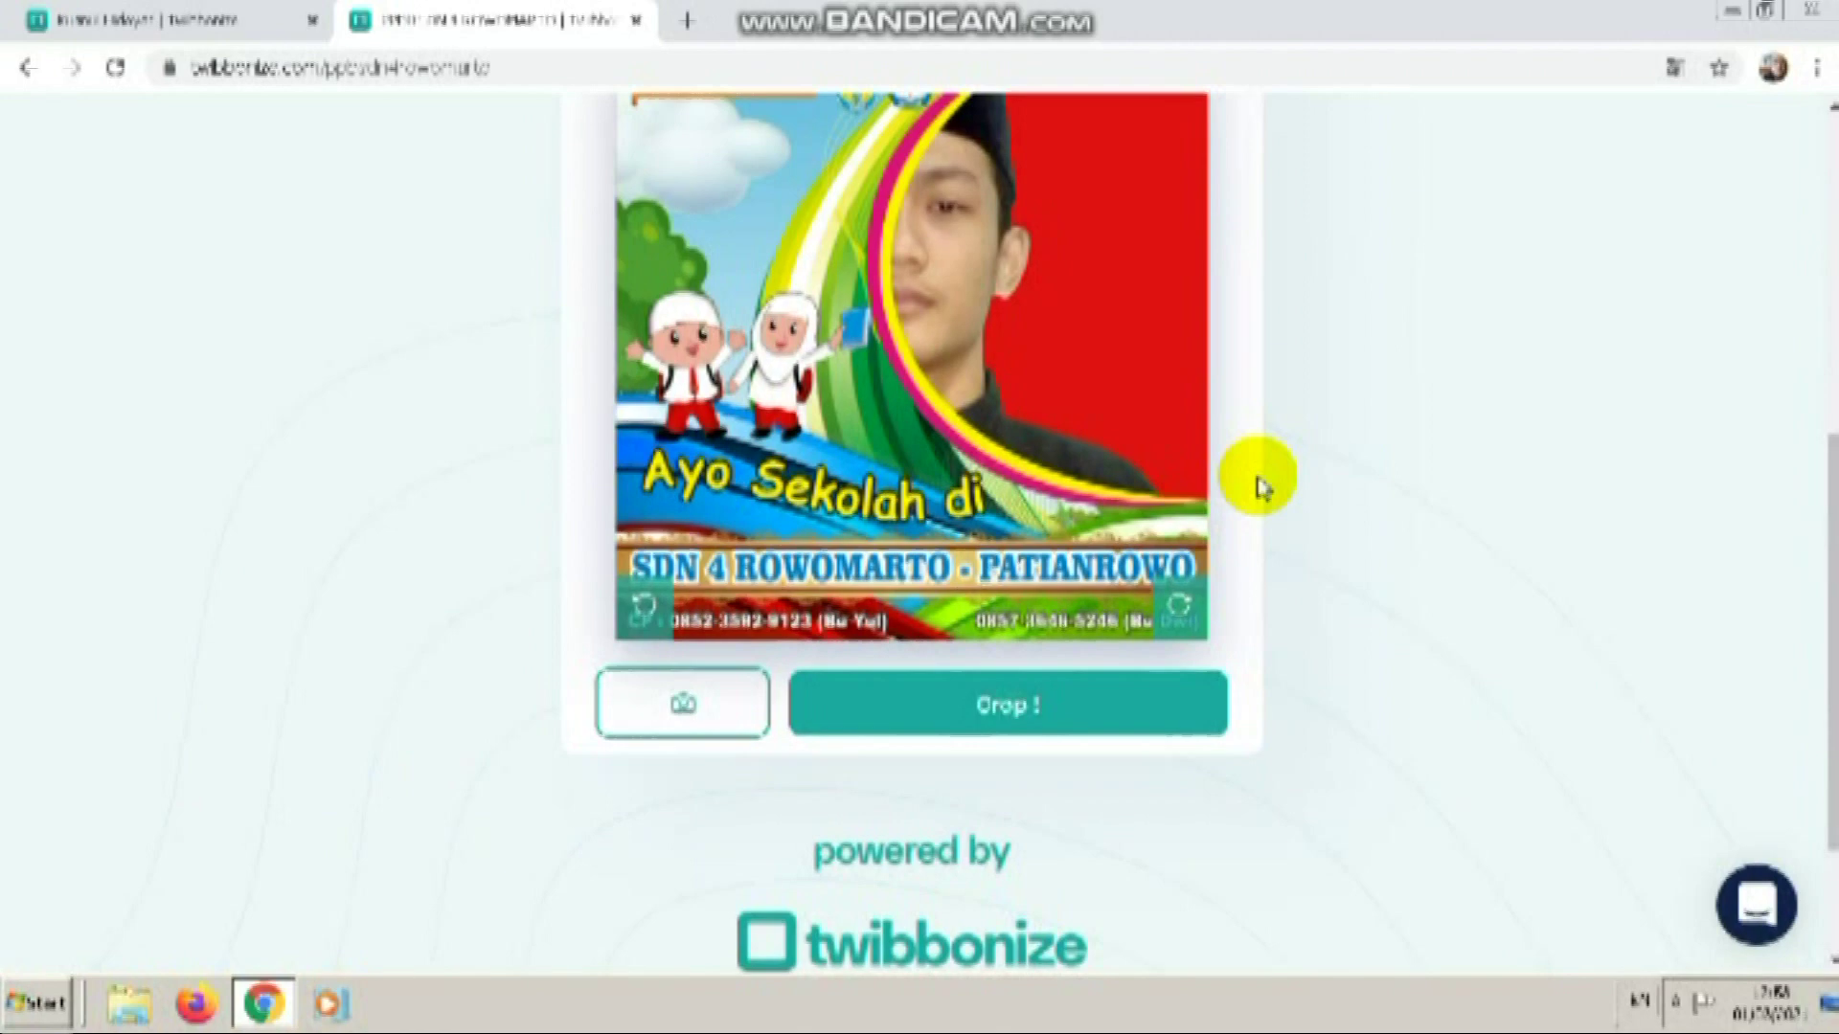
scroll(1260, 486, up, 1)
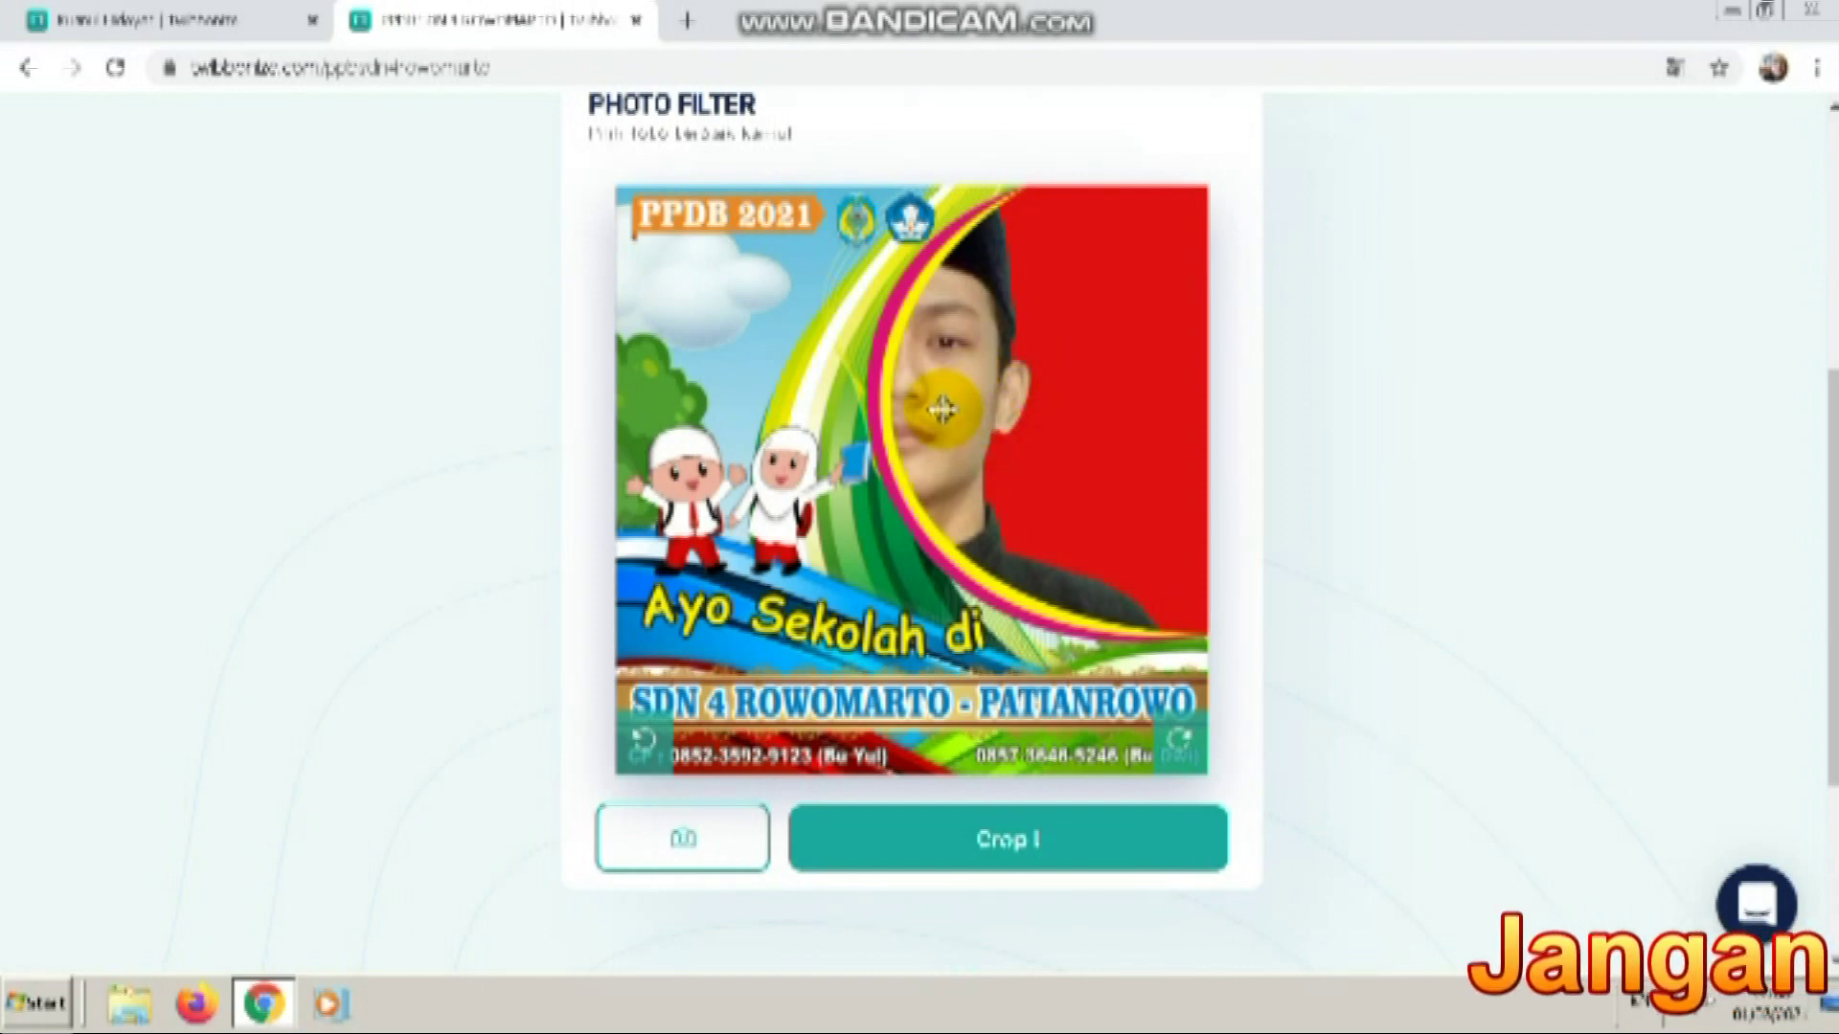
- Drag the photo until the young man's face sits centred in the circle, then crop it
mouse_move(943, 410)
mouse_down()
mouse_move(1130, 431)
mouse_move(1101, 459)
mouse_move(1035, 422)
mouse_move(1080, 327)
mouse_move(1100, 451)
mouse_move(1093, 365)
mouse_up()
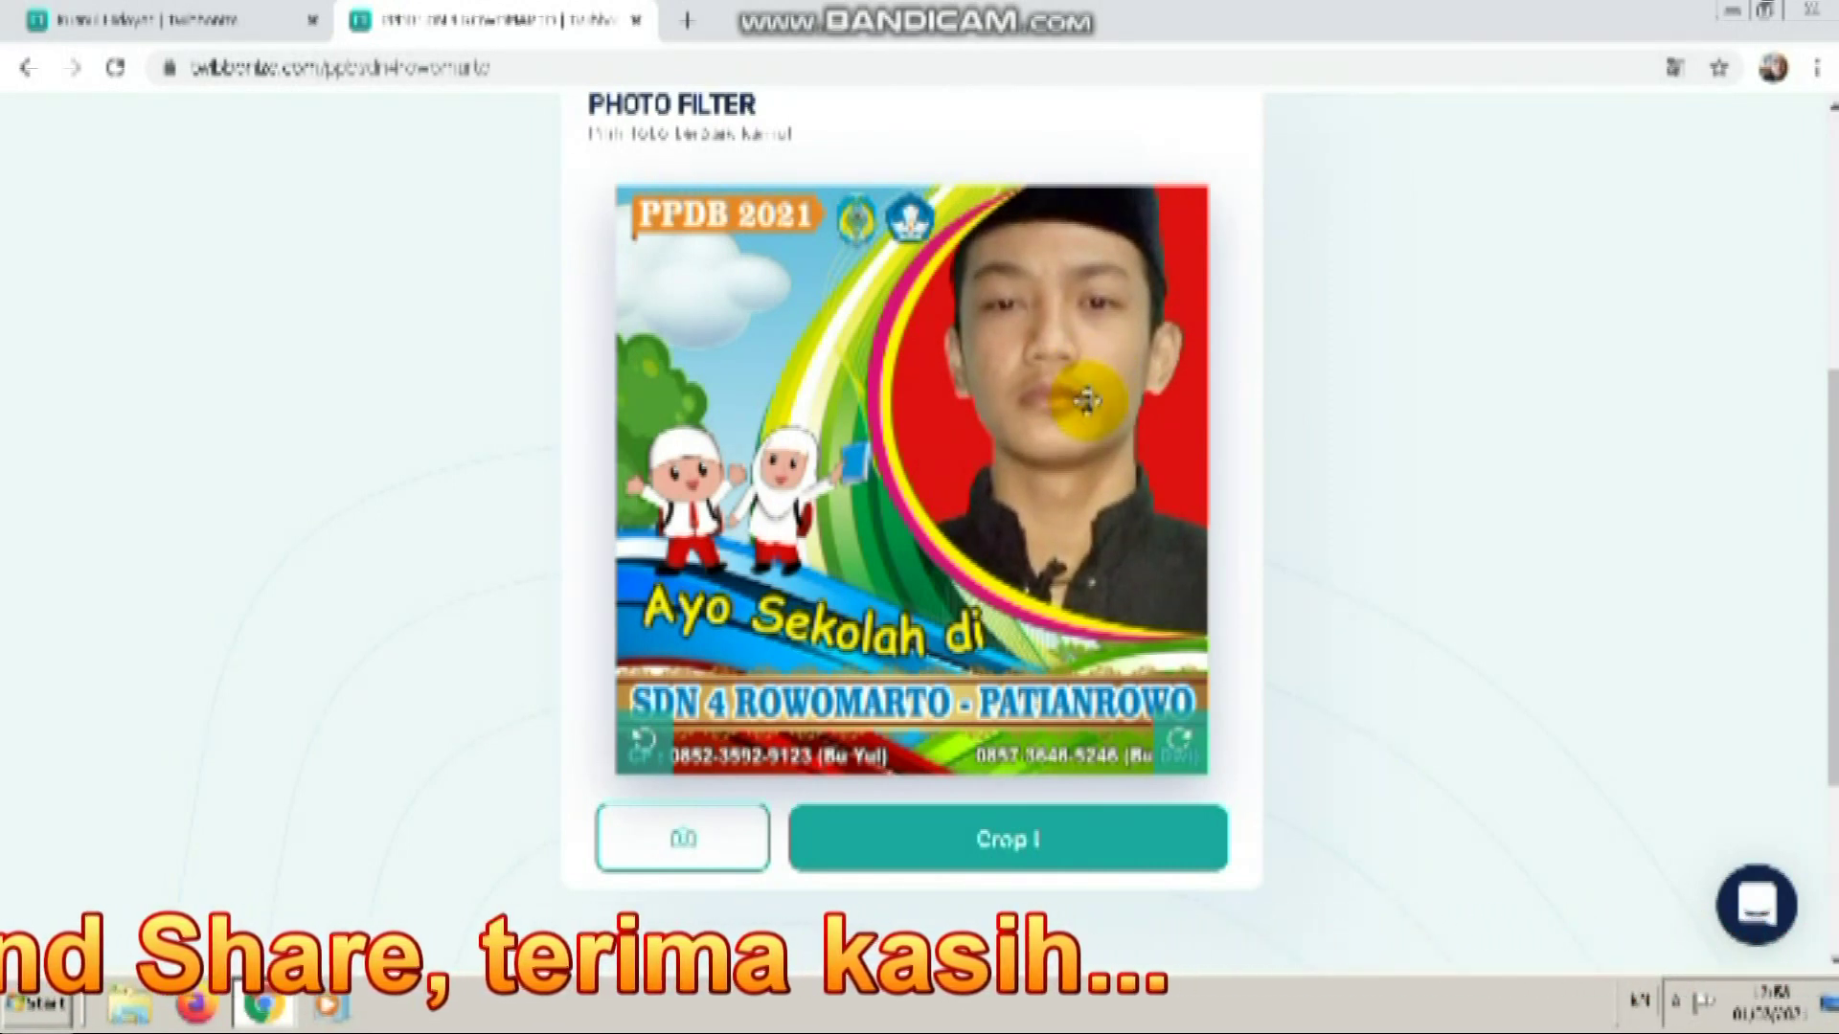
click(1054, 410)
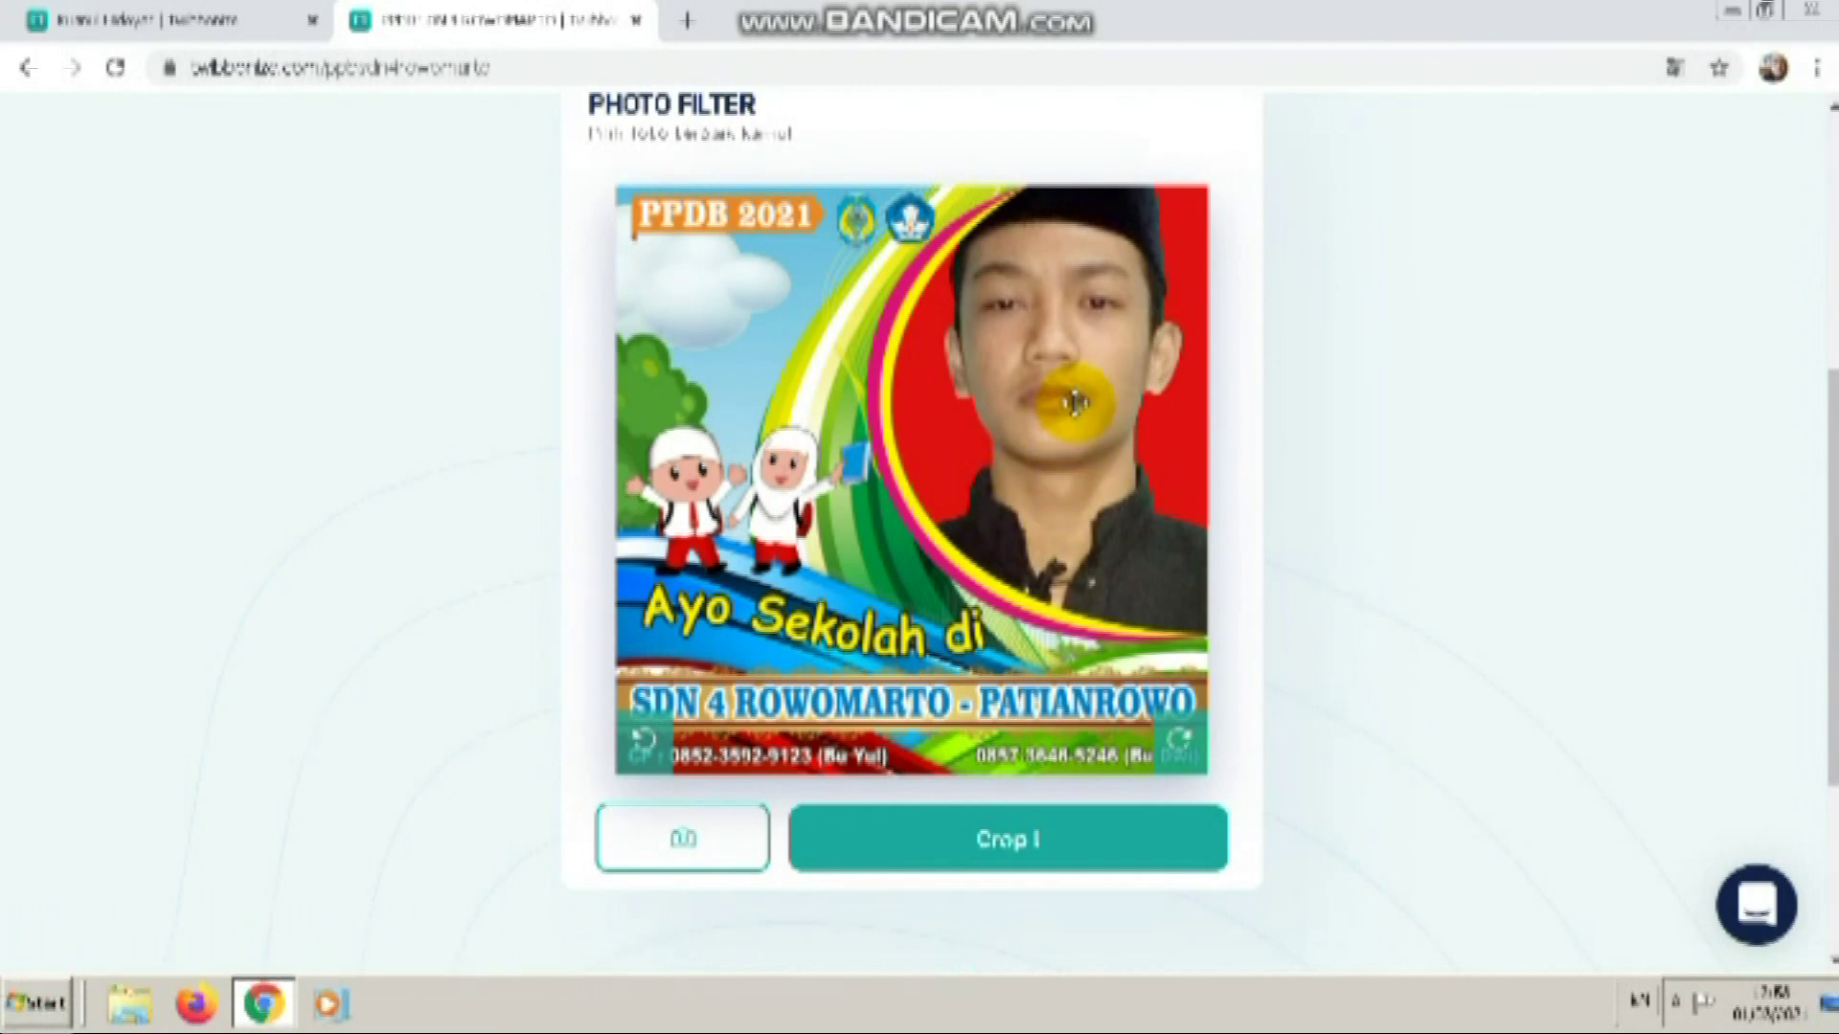
mouse_move(1075, 399)
mouse_down()
mouse_move(1066, 385)
mouse_move(1058, 410)
mouse_move(1015, 411)
mouse_move(1002, 443)
mouse_move(1022, 406)
mouse_move(1039, 424)
mouse_up()
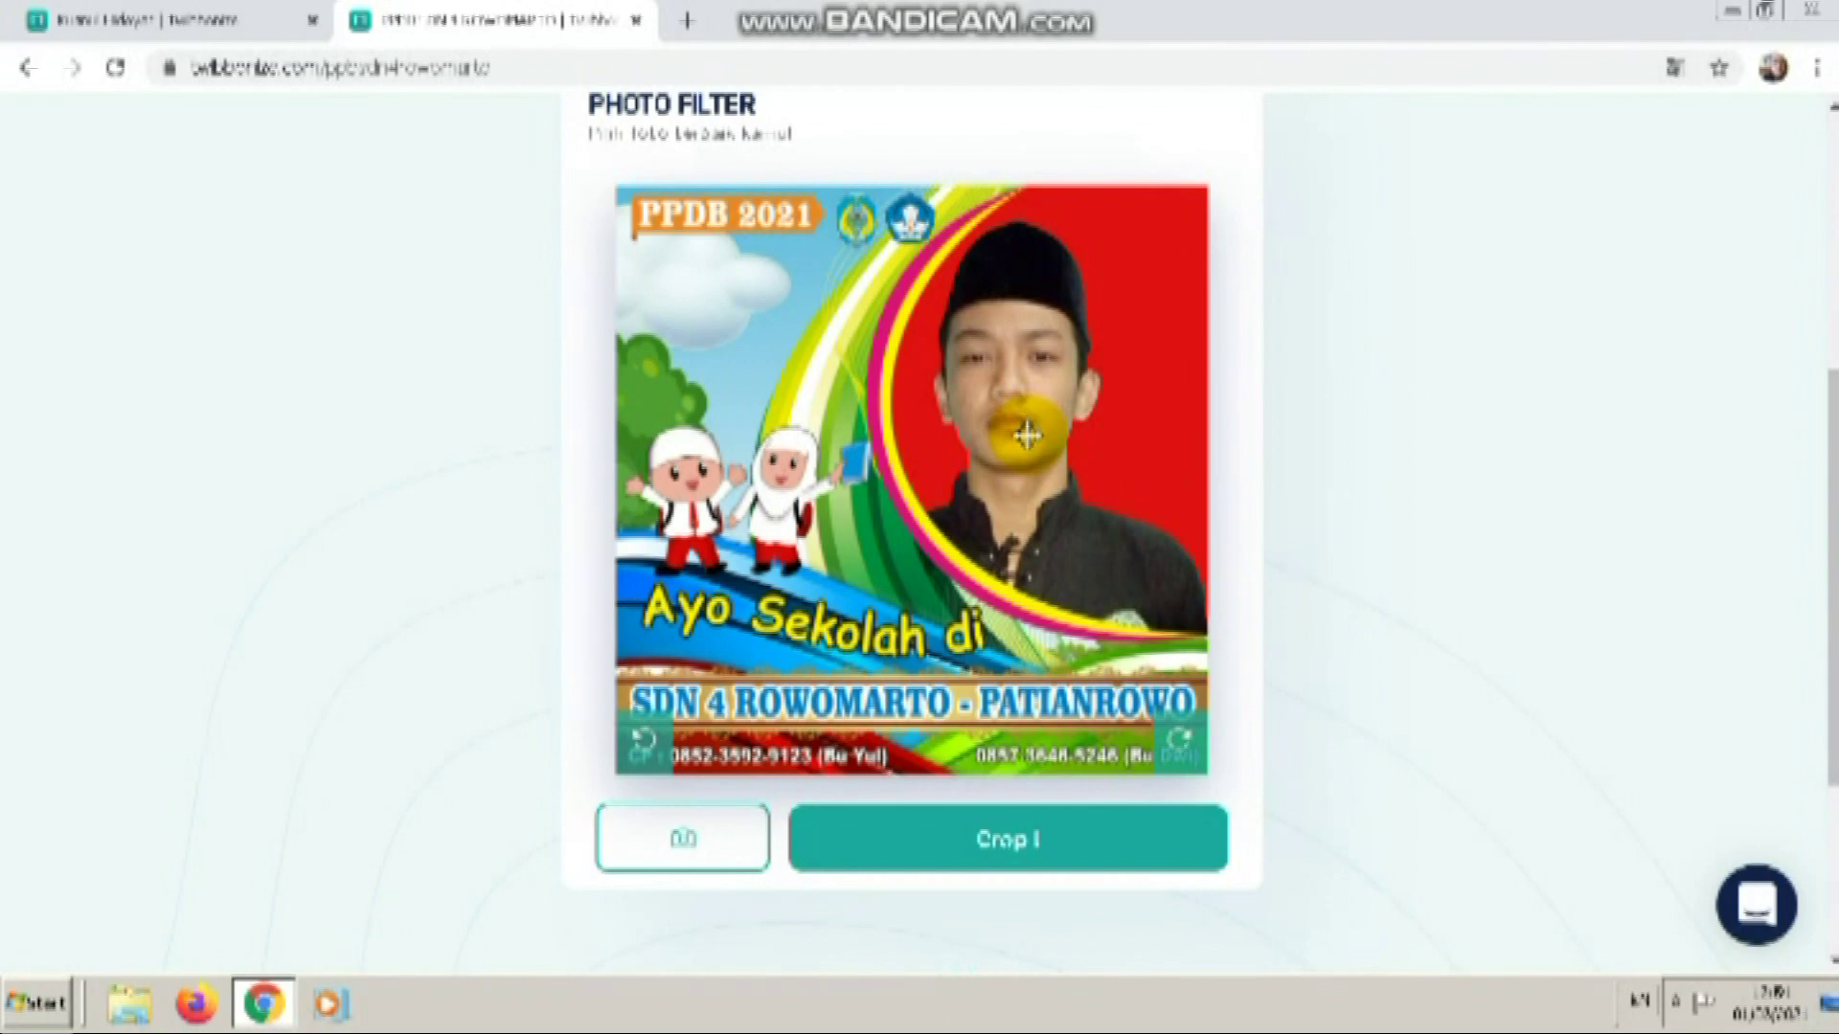
mouse_move(1021, 438)
mouse_down()
mouse_move(1092, 421)
mouse_move(1058, 444)
mouse_up()
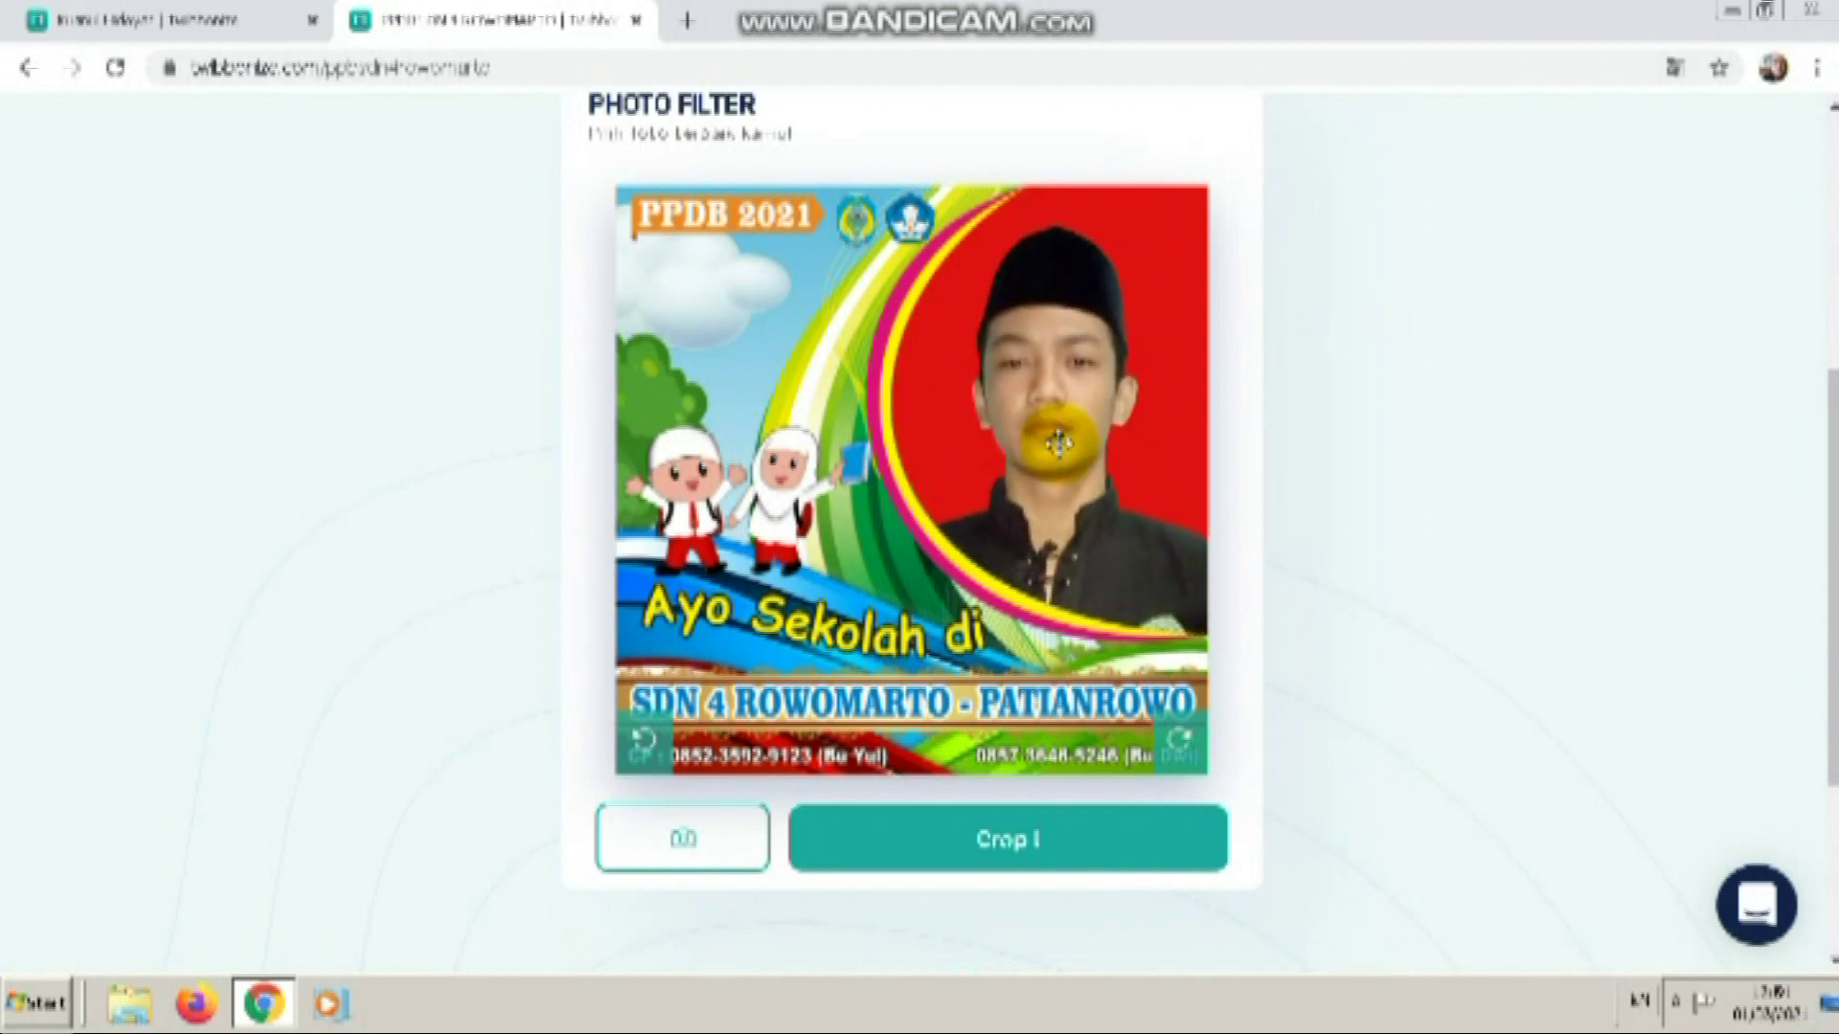
mouse_move(1089, 438)
mouse_down()
mouse_move(1039, 441)
mouse_move(1034, 361)
mouse_move(1047, 398)
mouse_move(1018, 361)
mouse_move(1048, 385)
mouse_move(1021, 402)
mouse_move(1065, 383)
mouse_move(997, 410)
mouse_move(1029, 392)
mouse_up()
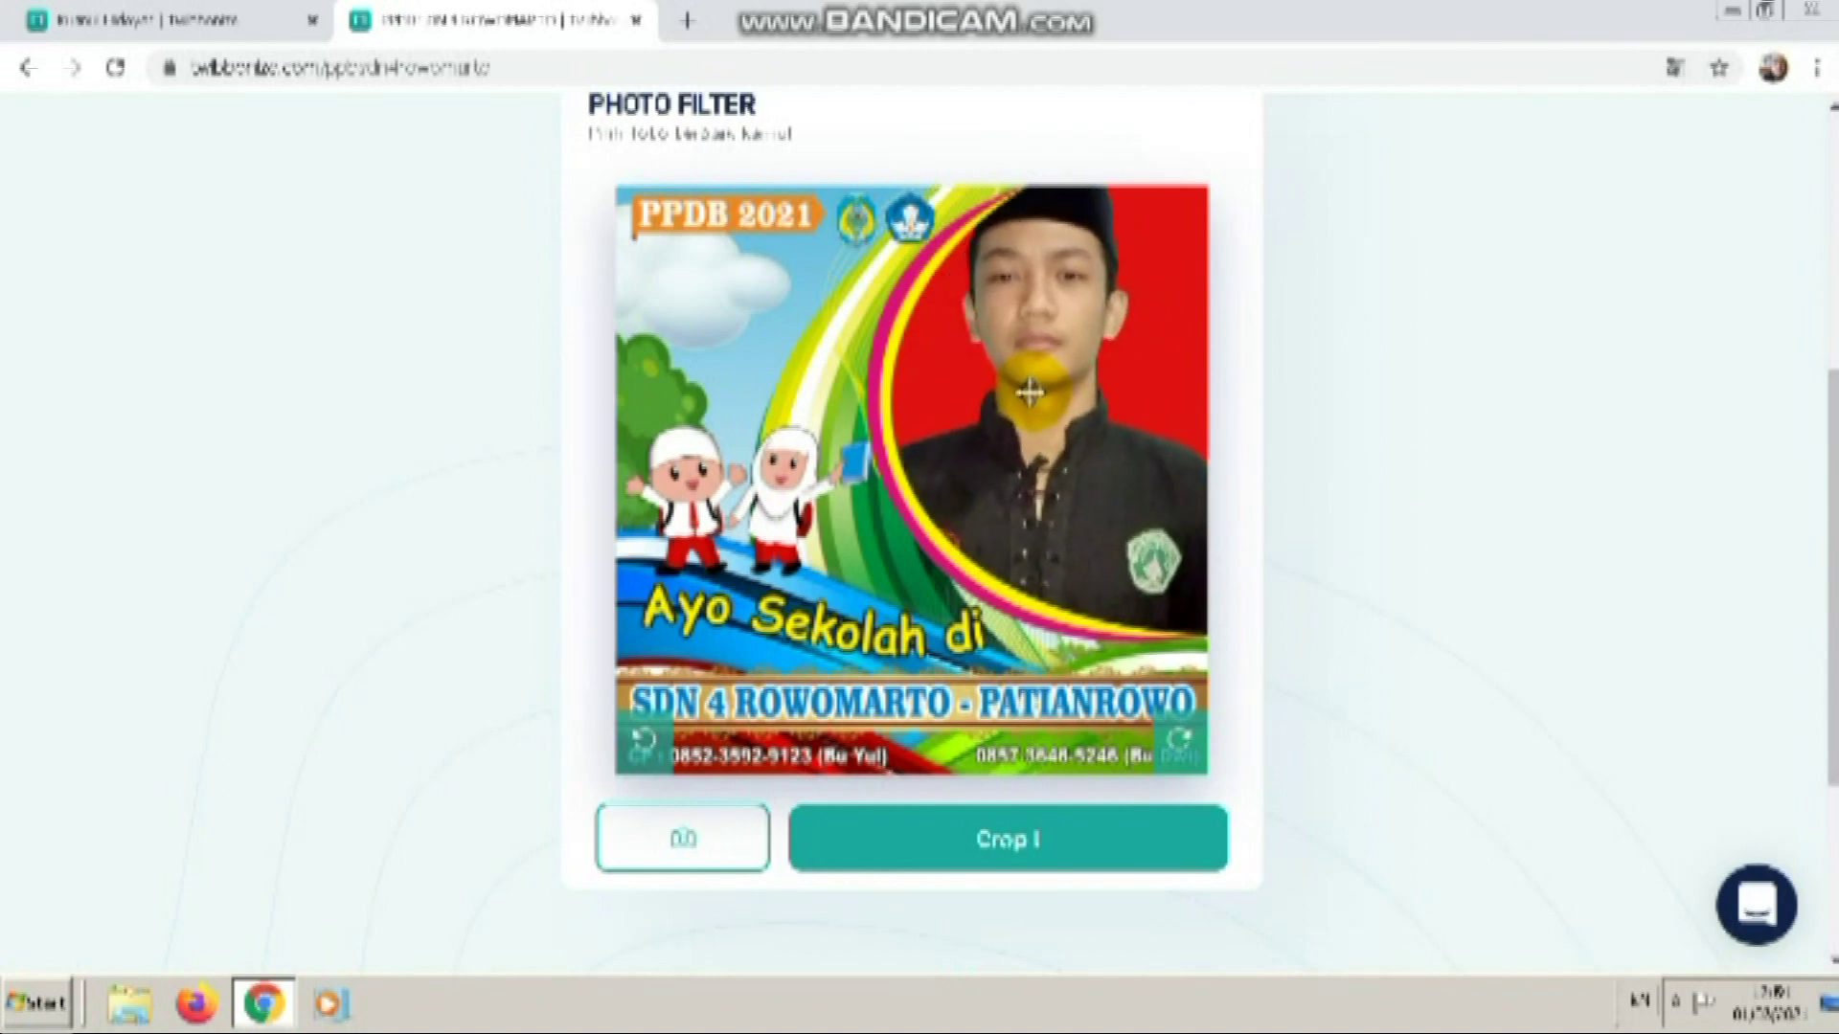
mouse_move(1030, 392)
mouse_down()
mouse_move(1055, 361)
mouse_move(1104, 427)
mouse_move(1081, 388)
mouse_move(1099, 375)
mouse_move(1054, 390)
mouse_up()
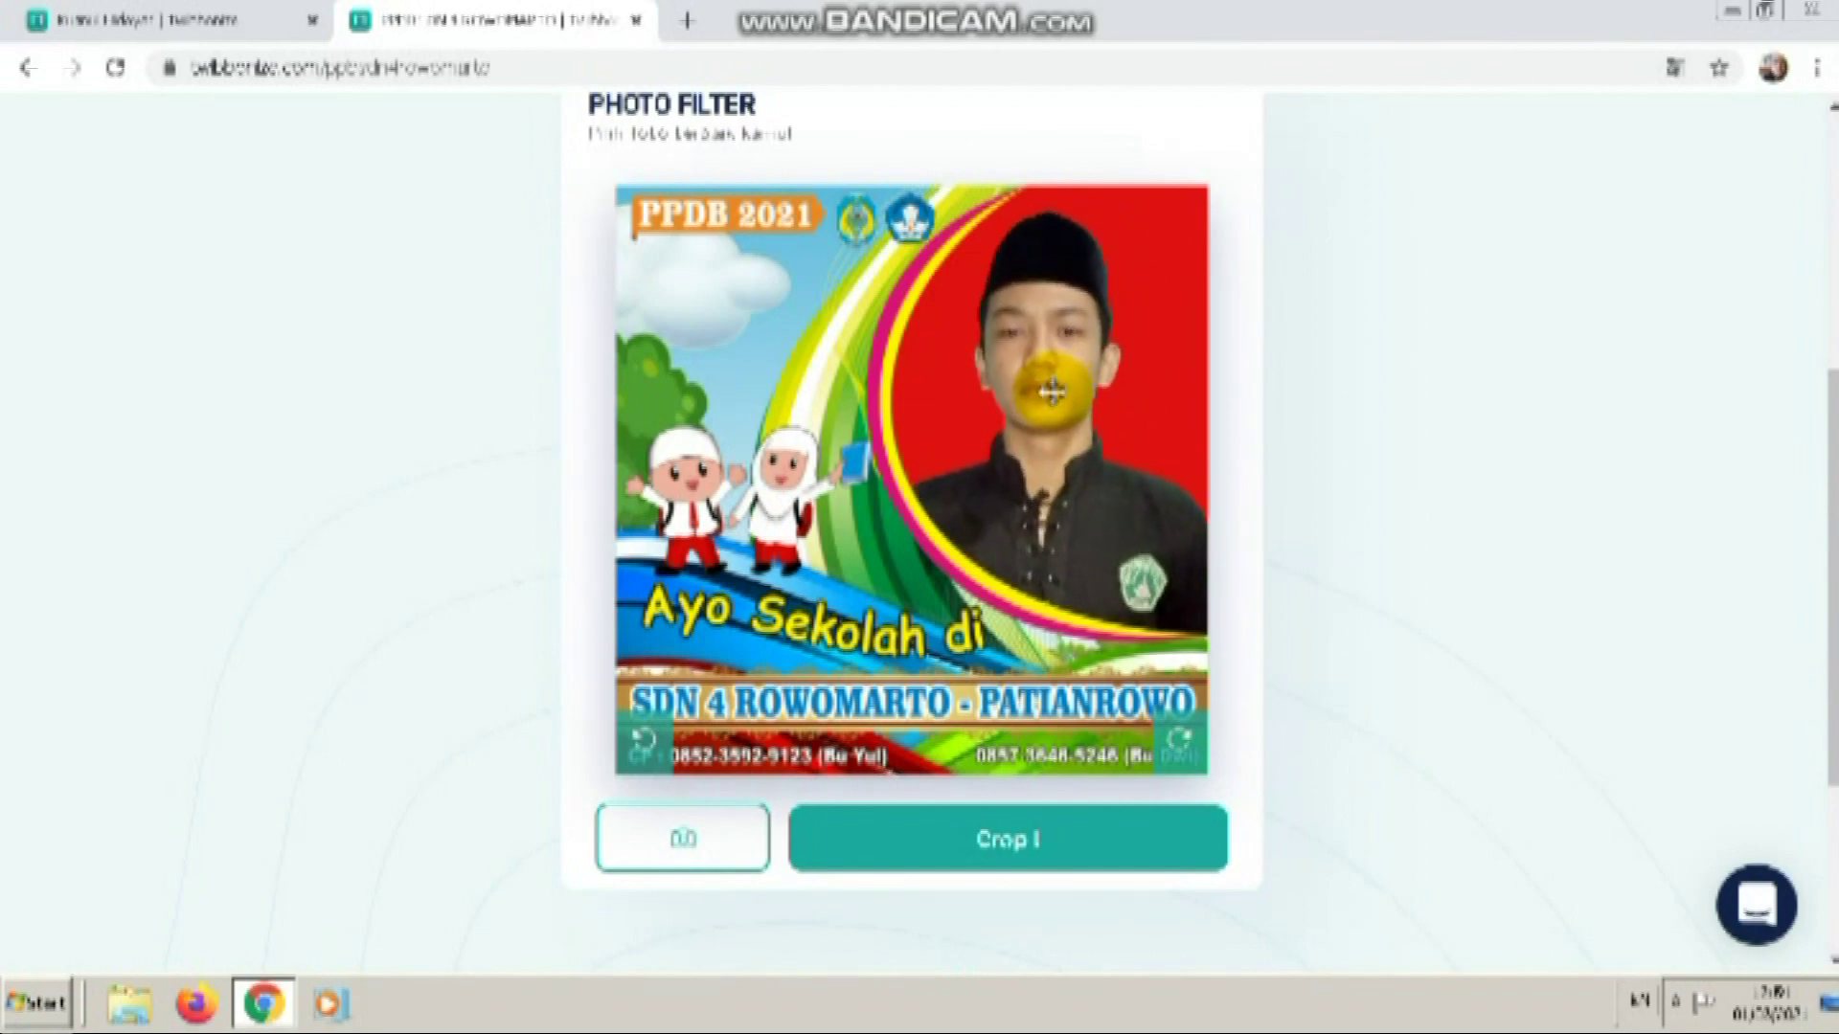
drag(1052, 391, 1053, 392)
click(972, 839)
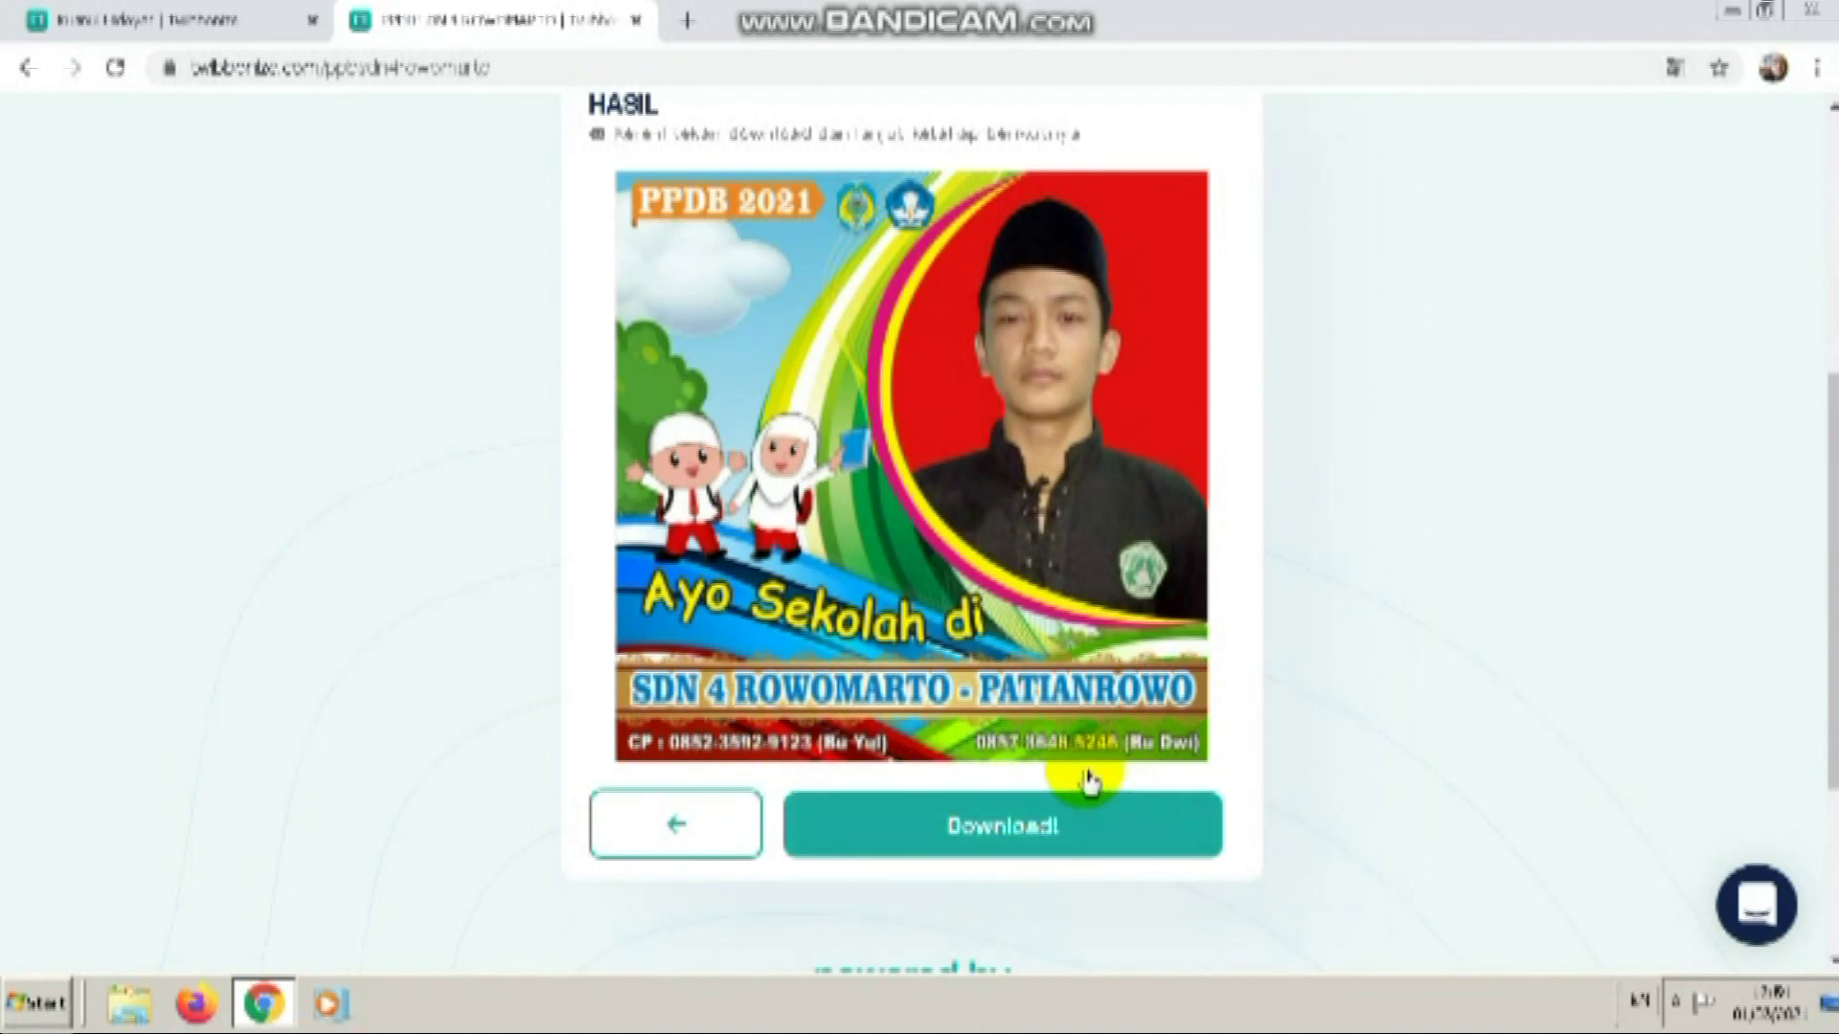
- Download the finished PPDB 2021 twibbon photo as a JPG
click(1008, 829)
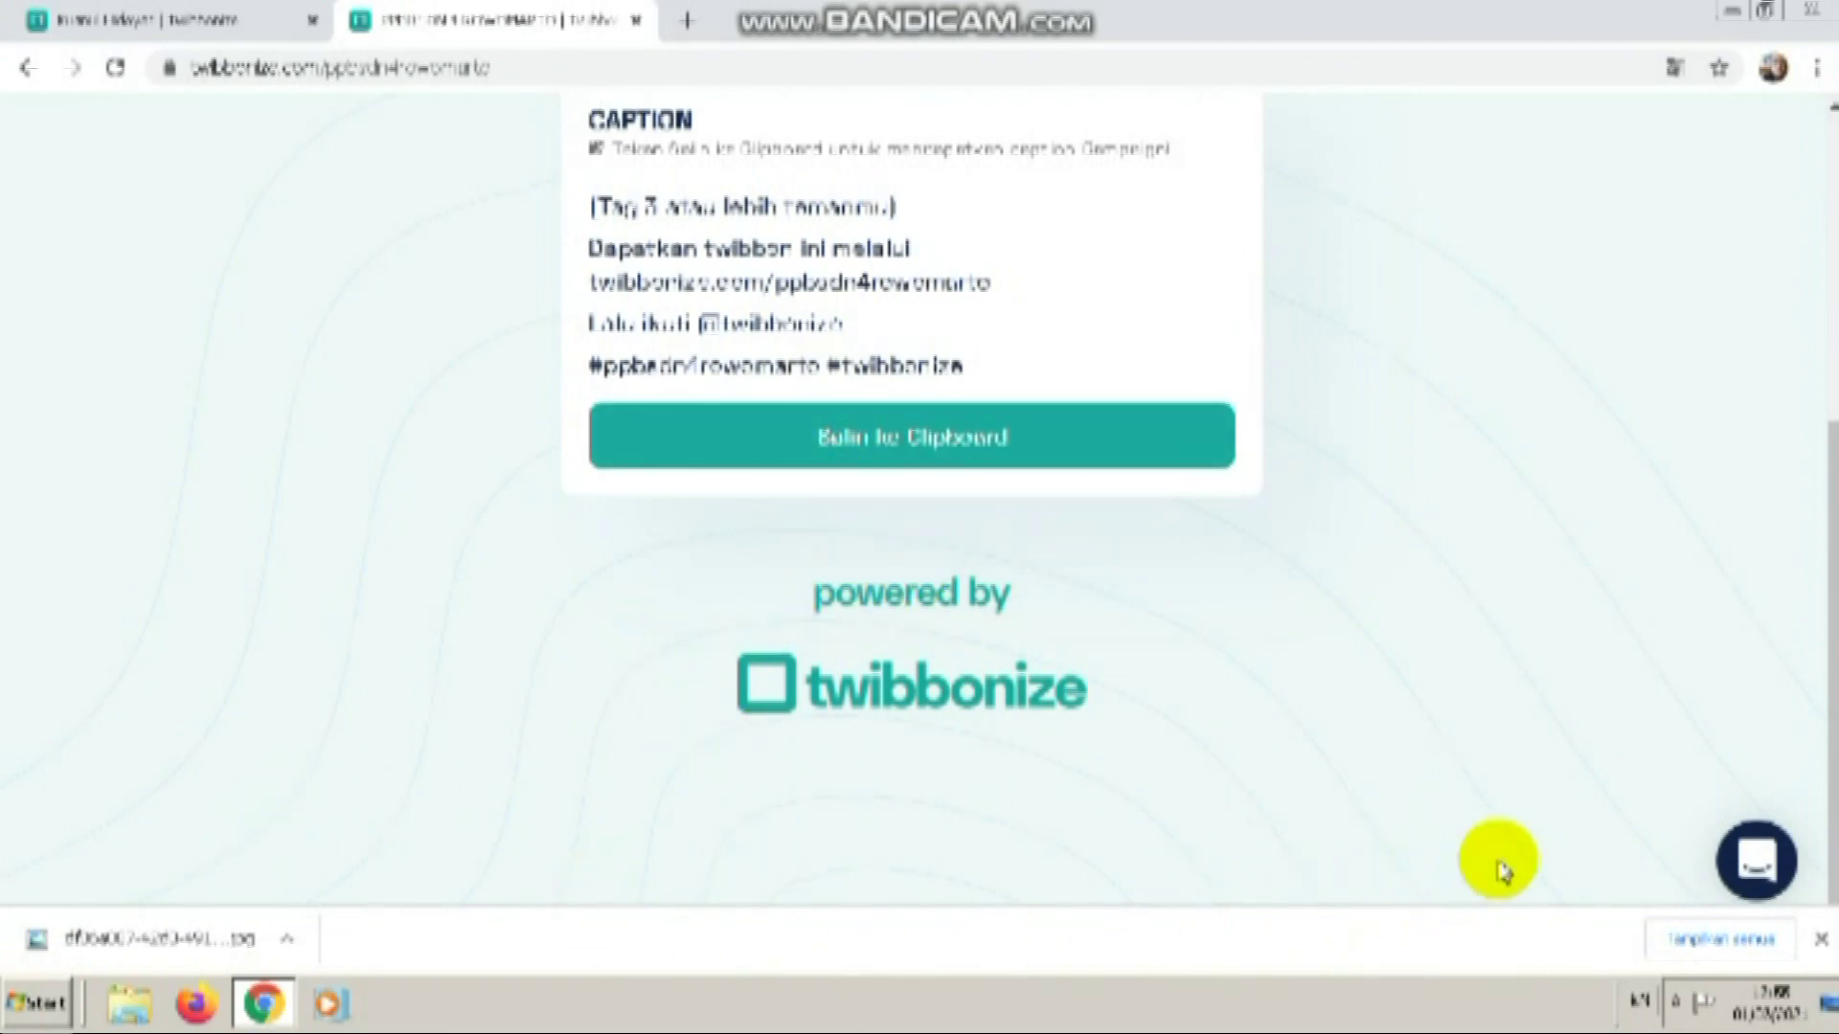
- Preview the downloaded twibbon JPG from the Downloads folder in Windows Explorer
click(129, 1001)
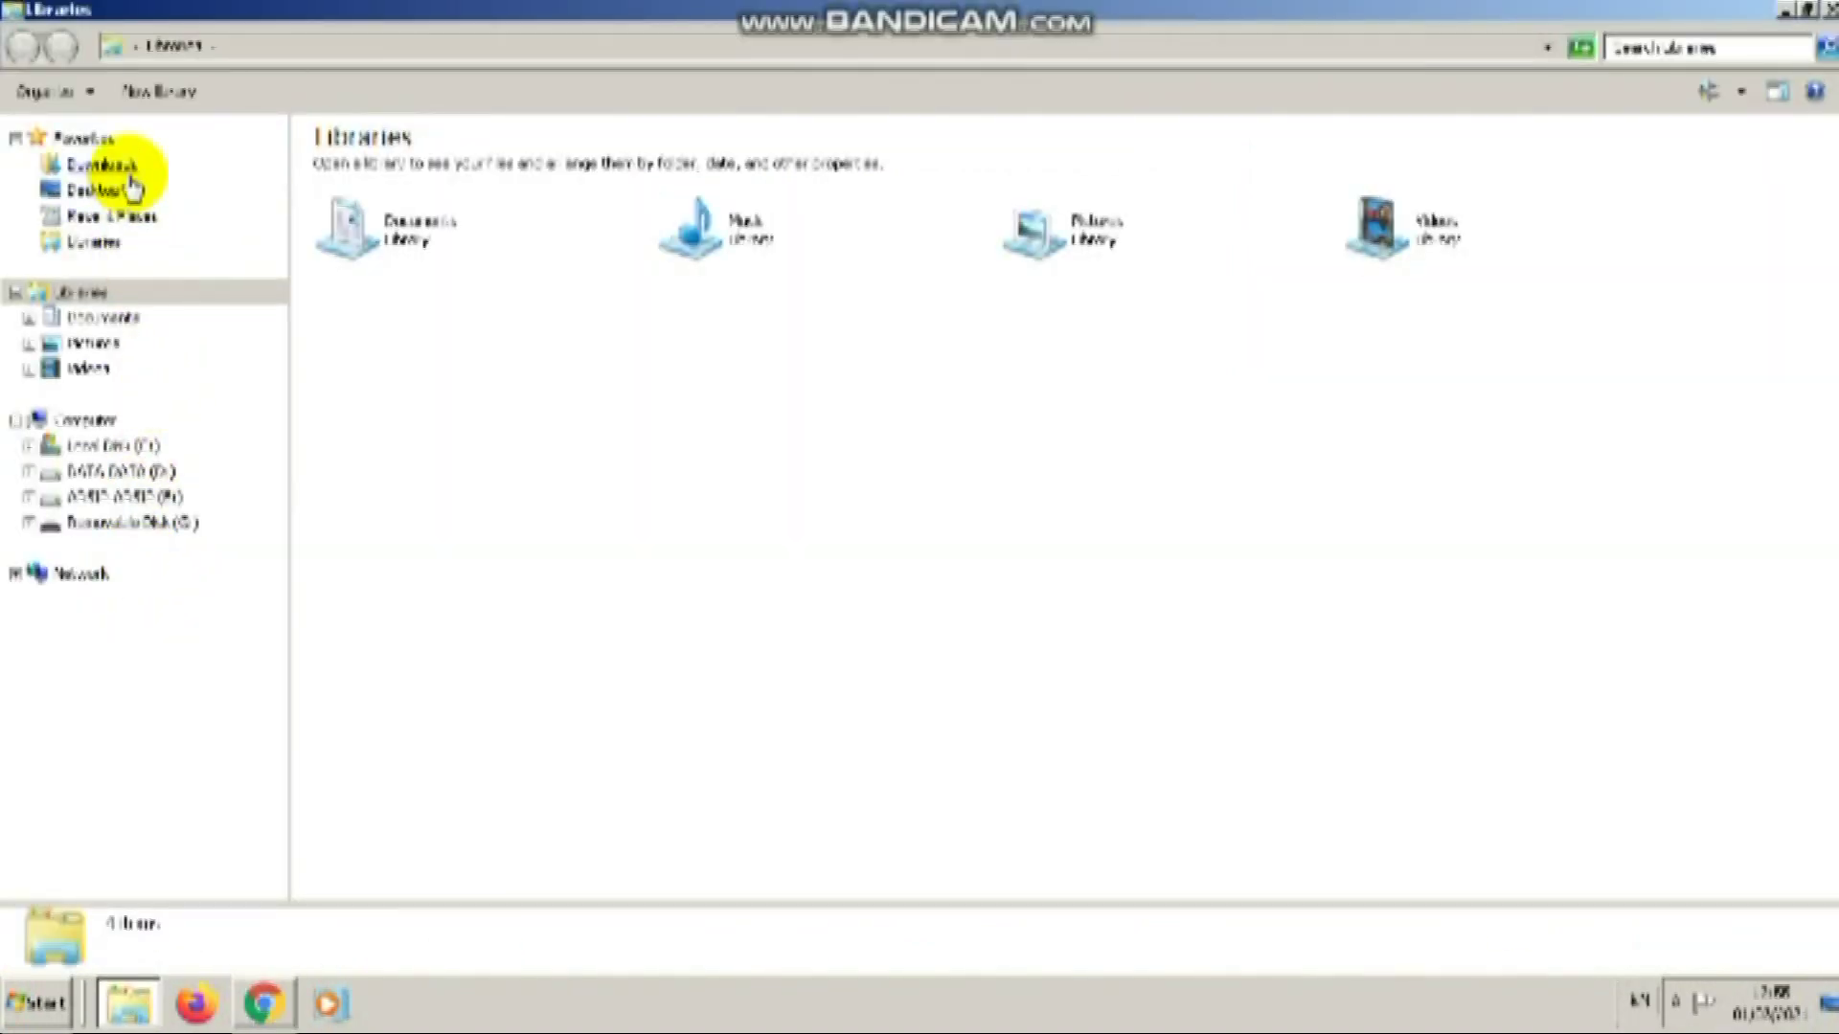
click(100, 165)
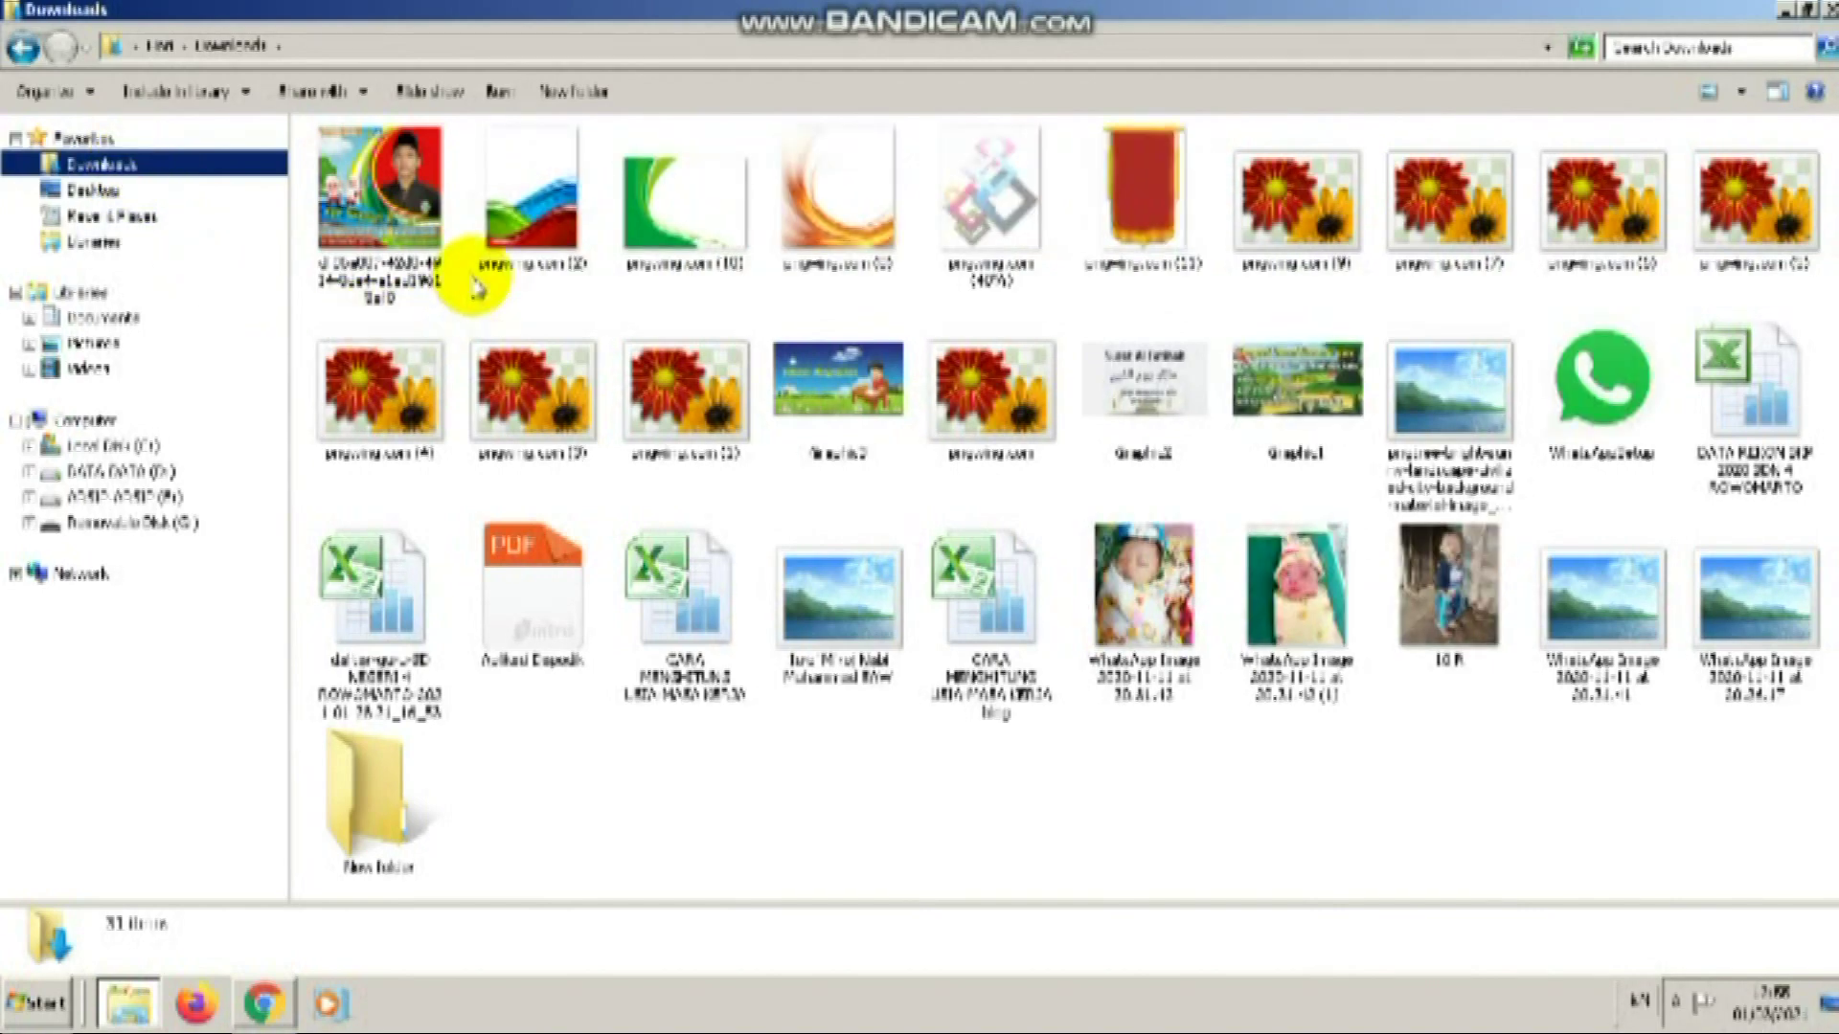
right_click(362, 211)
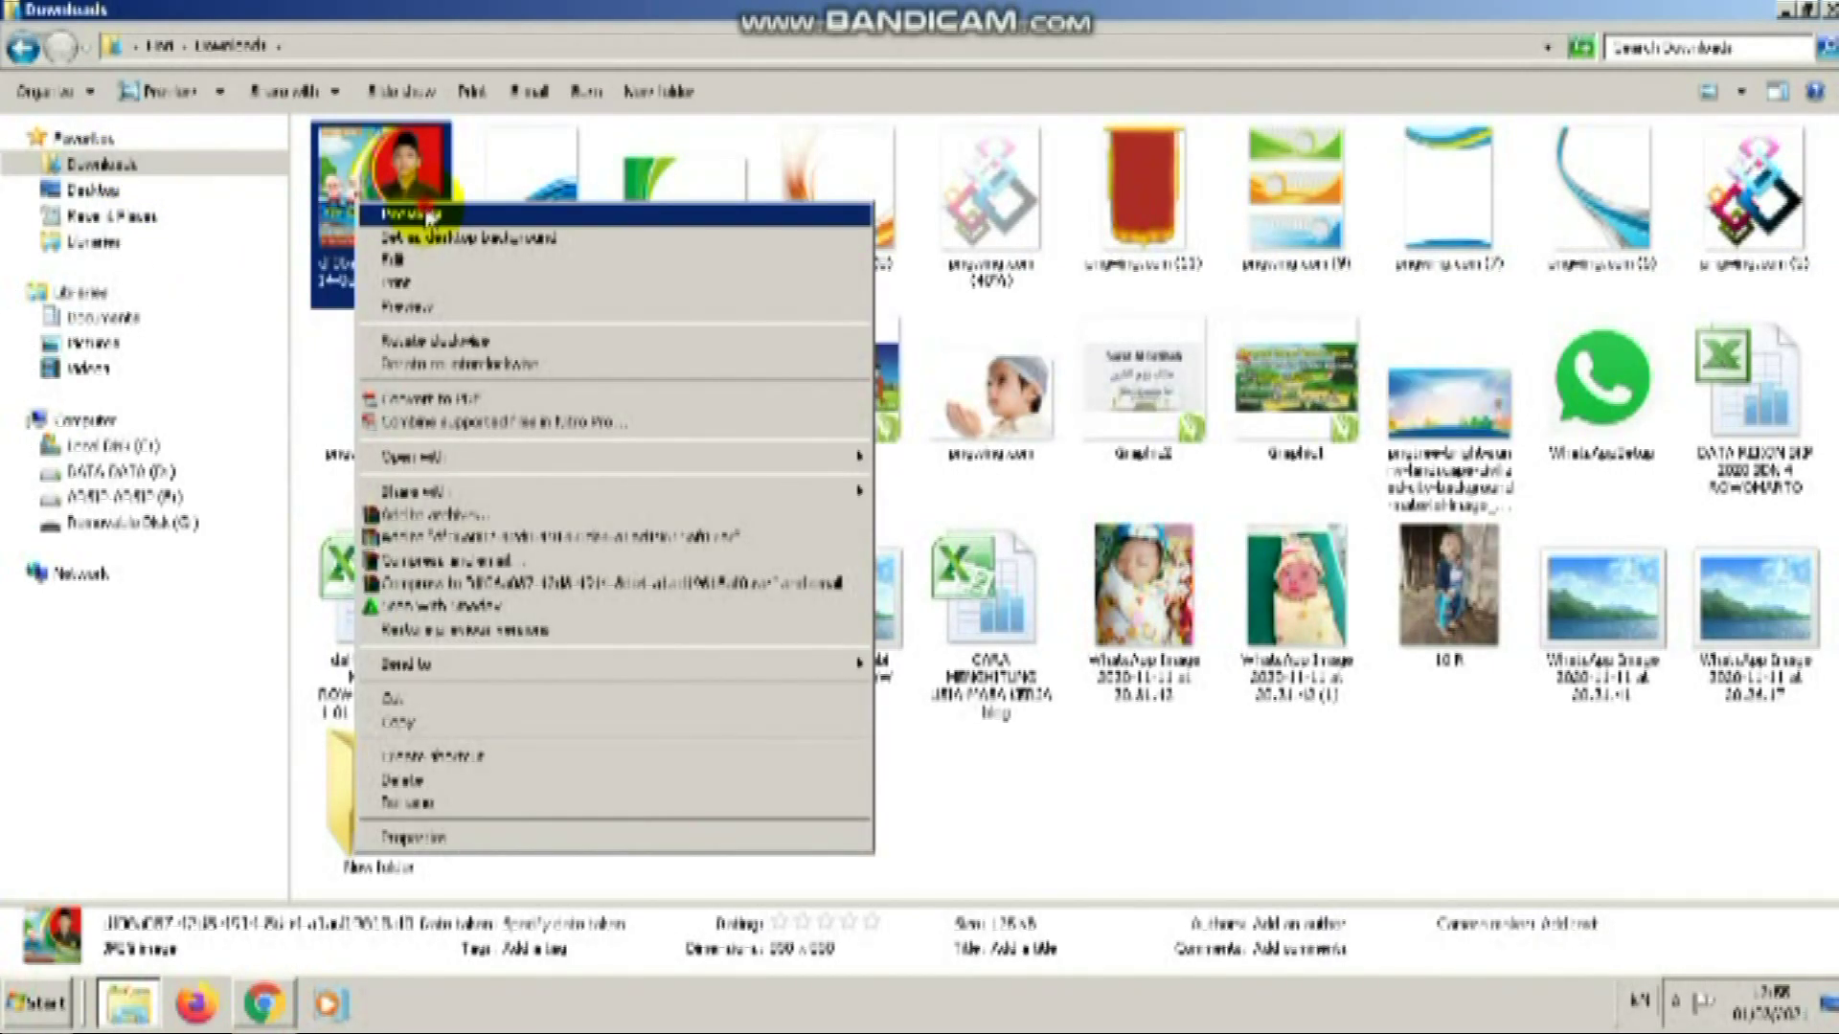
click(418, 208)
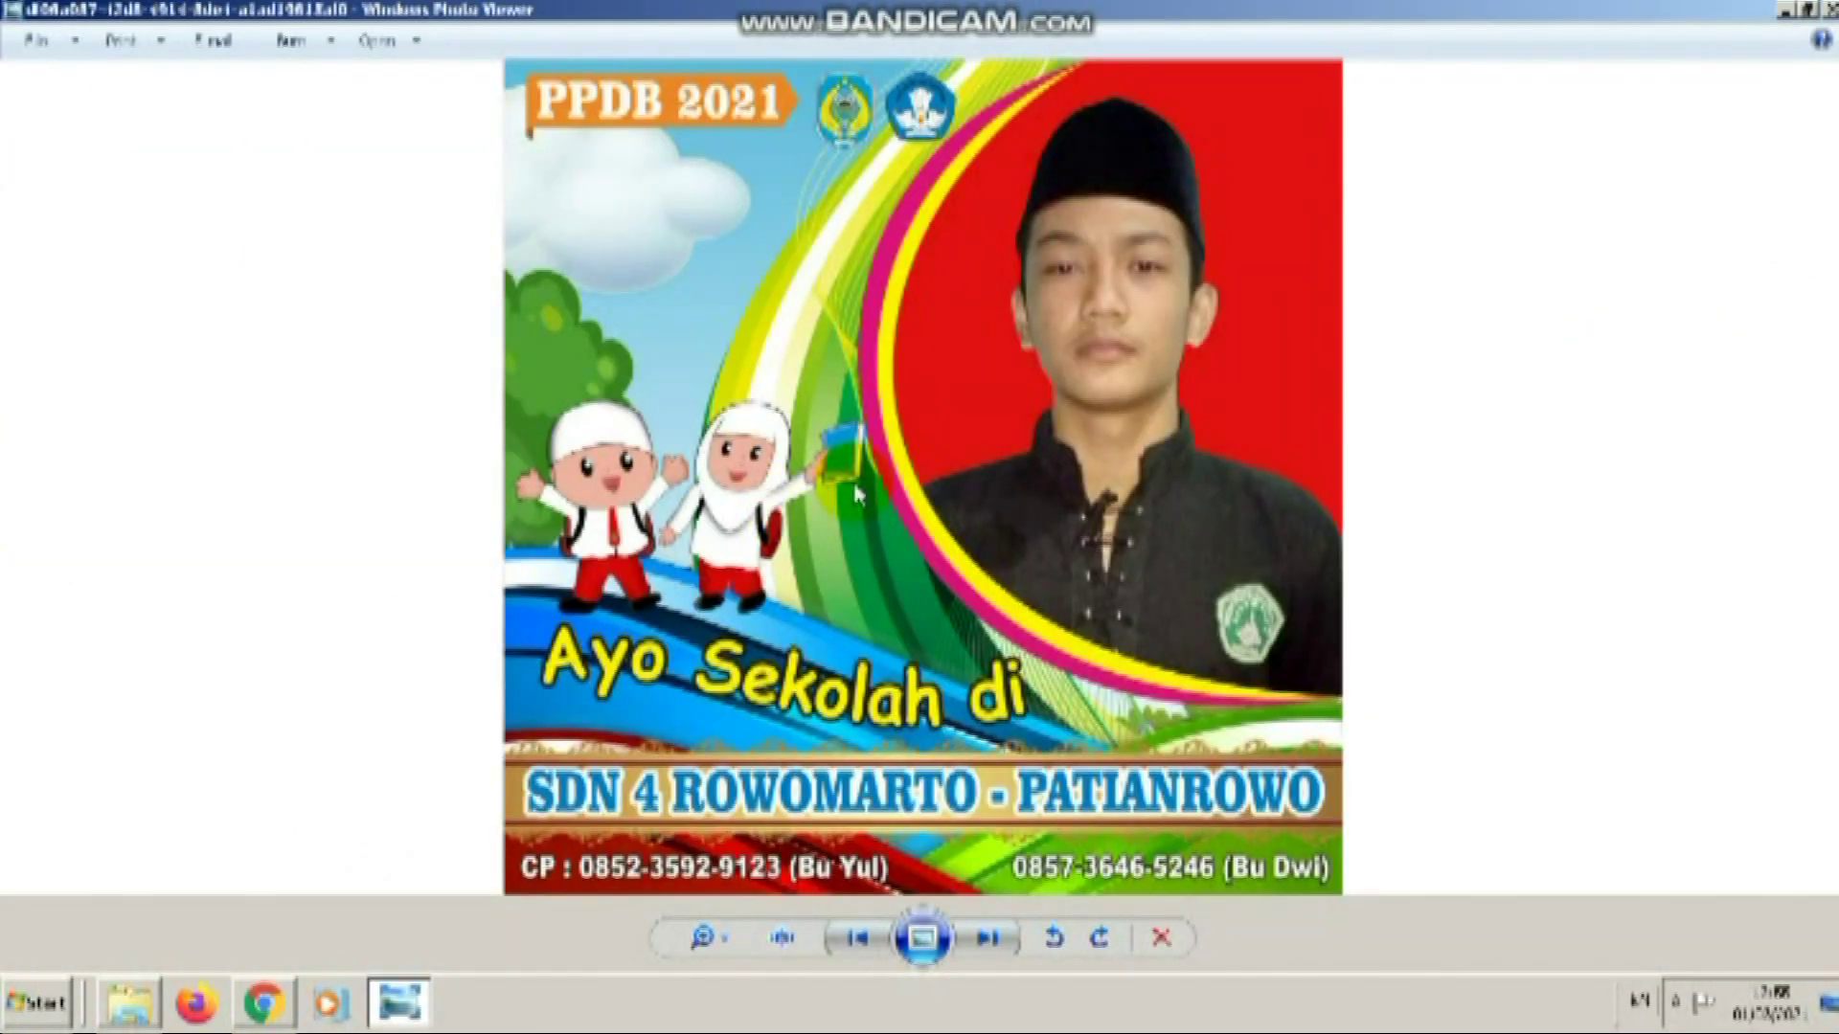
scroll(830, 473, up, 1)
scroll(848, 412, down, 1)
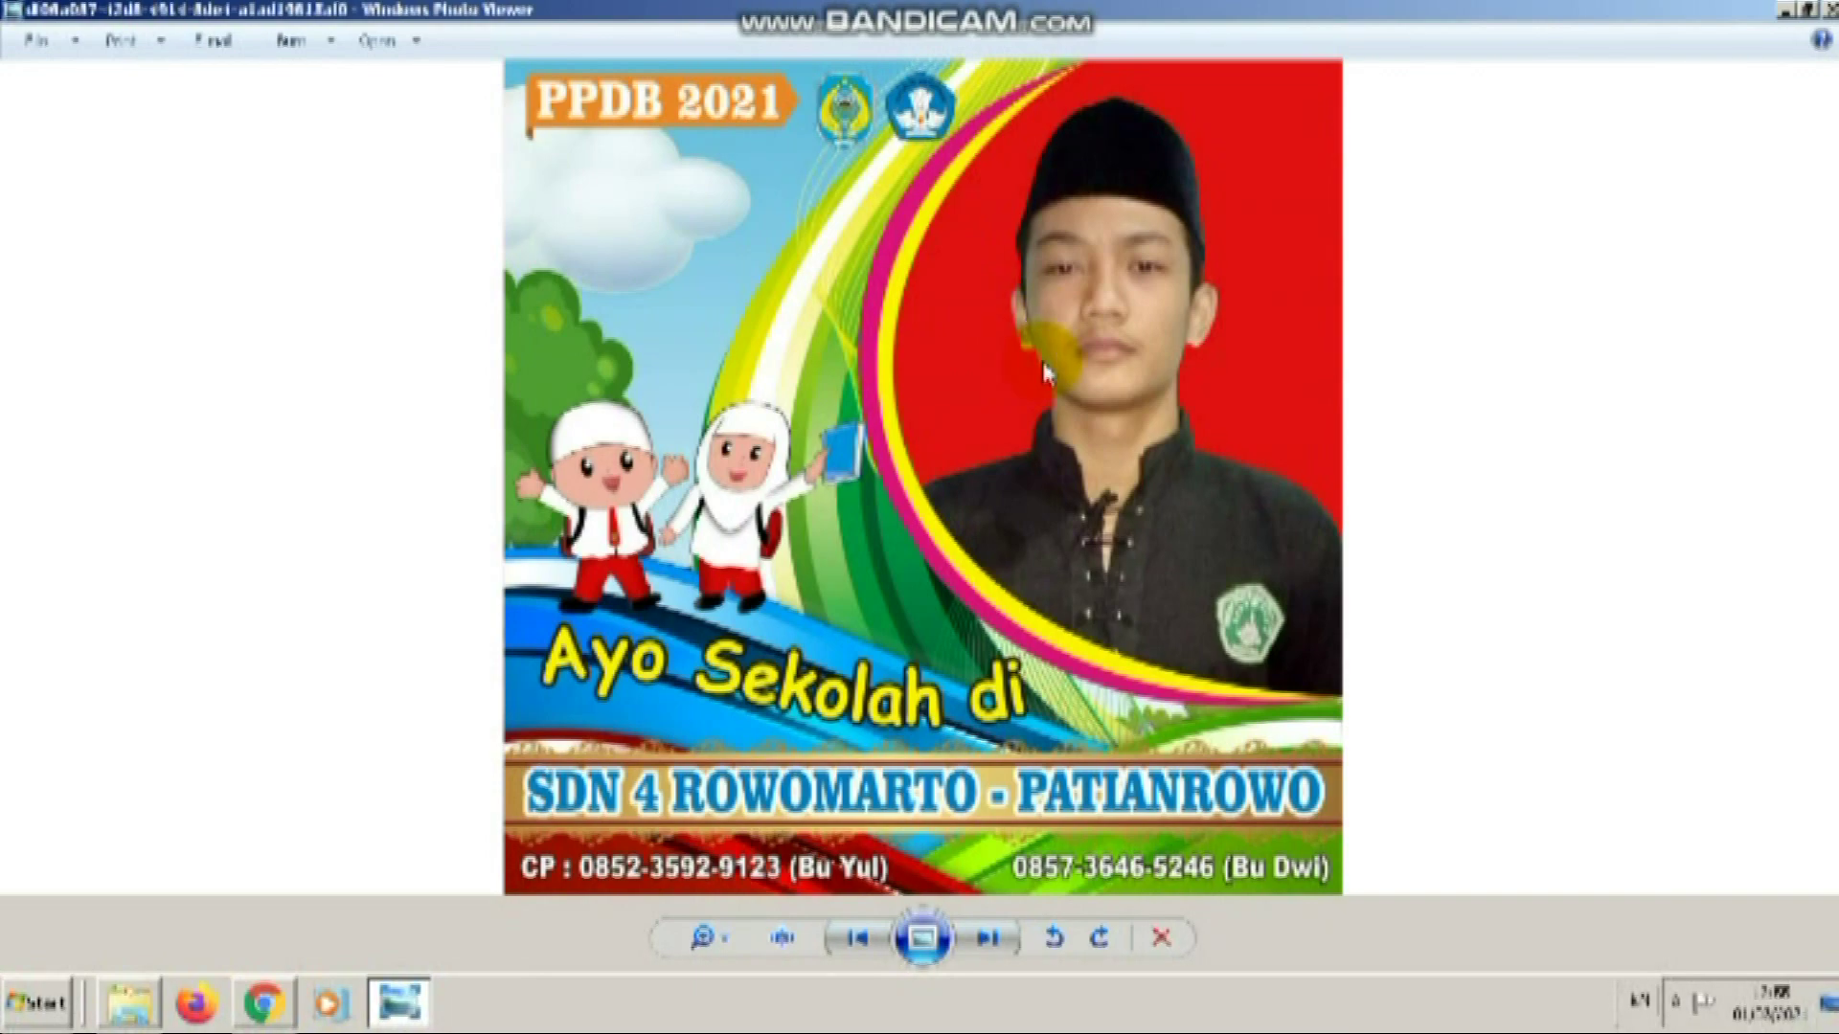
scroll(1006, 364, up, 3)
scroll(958, 368, down, 3)
- Close the photo preview and return to the PPDB SDN 4 ROWOMARTO page in Chrome
click(1811, 12)
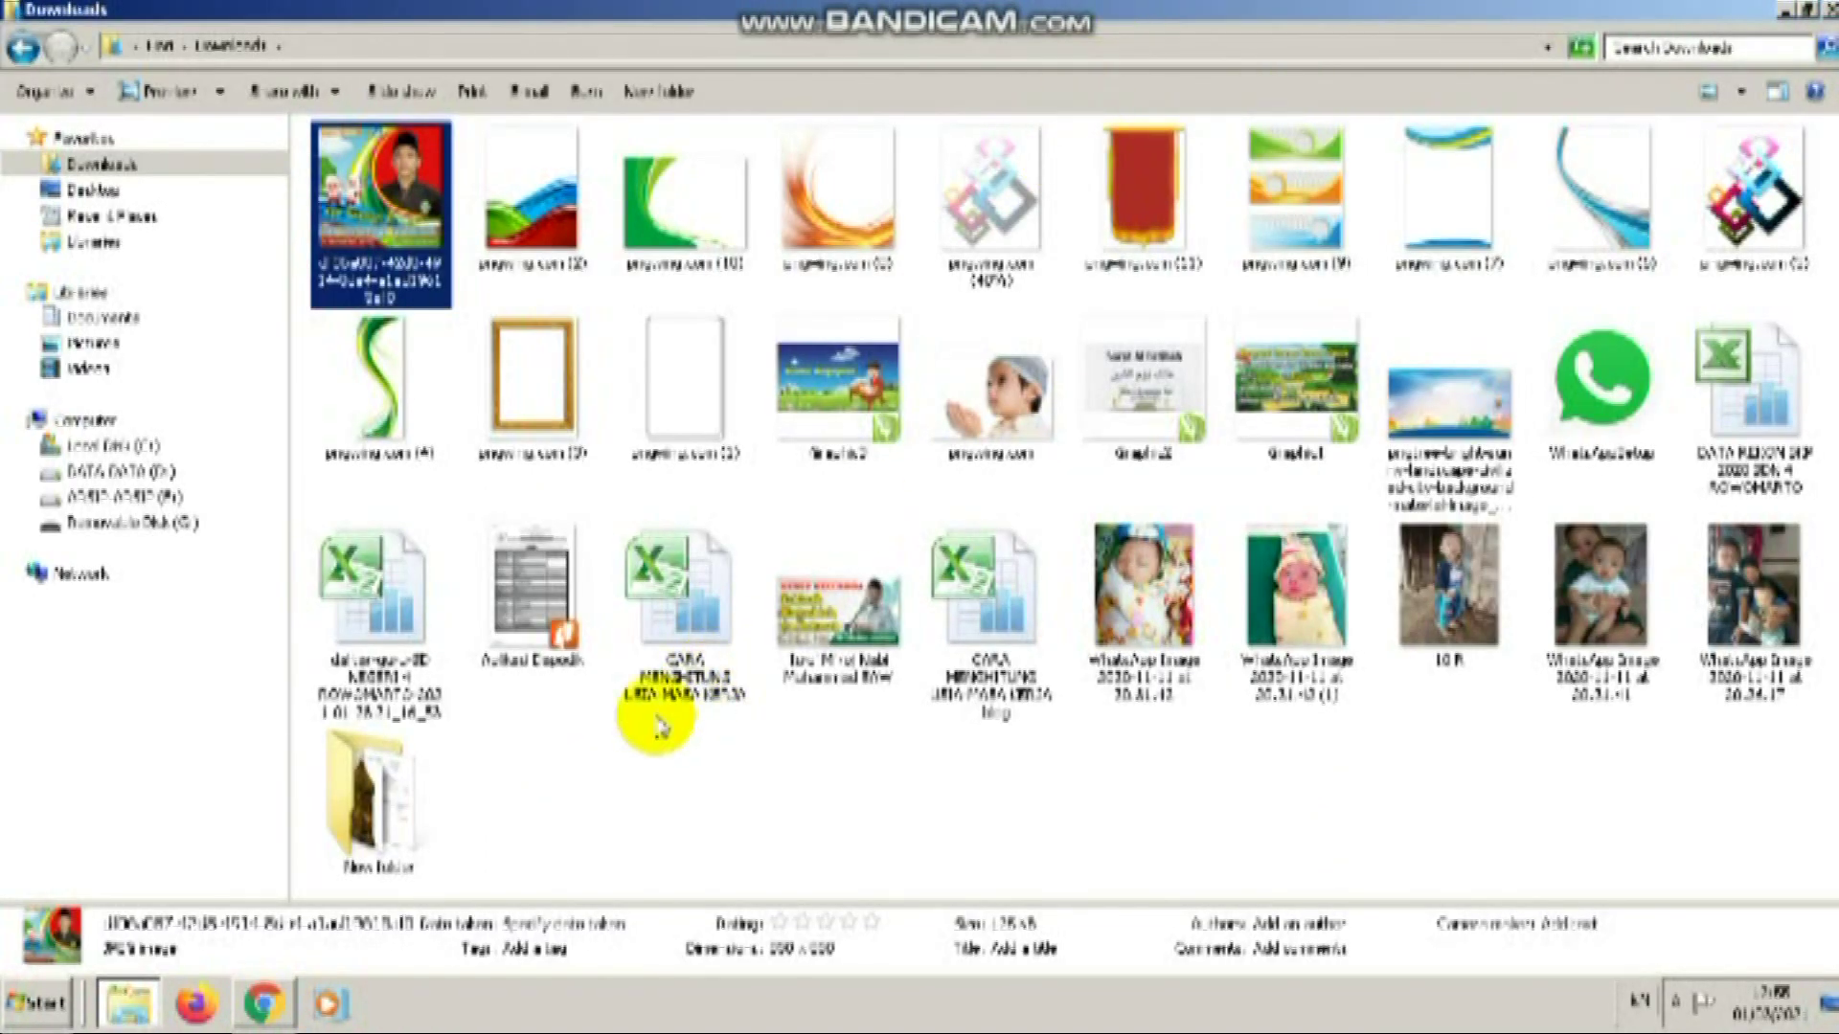
click(265, 1002)
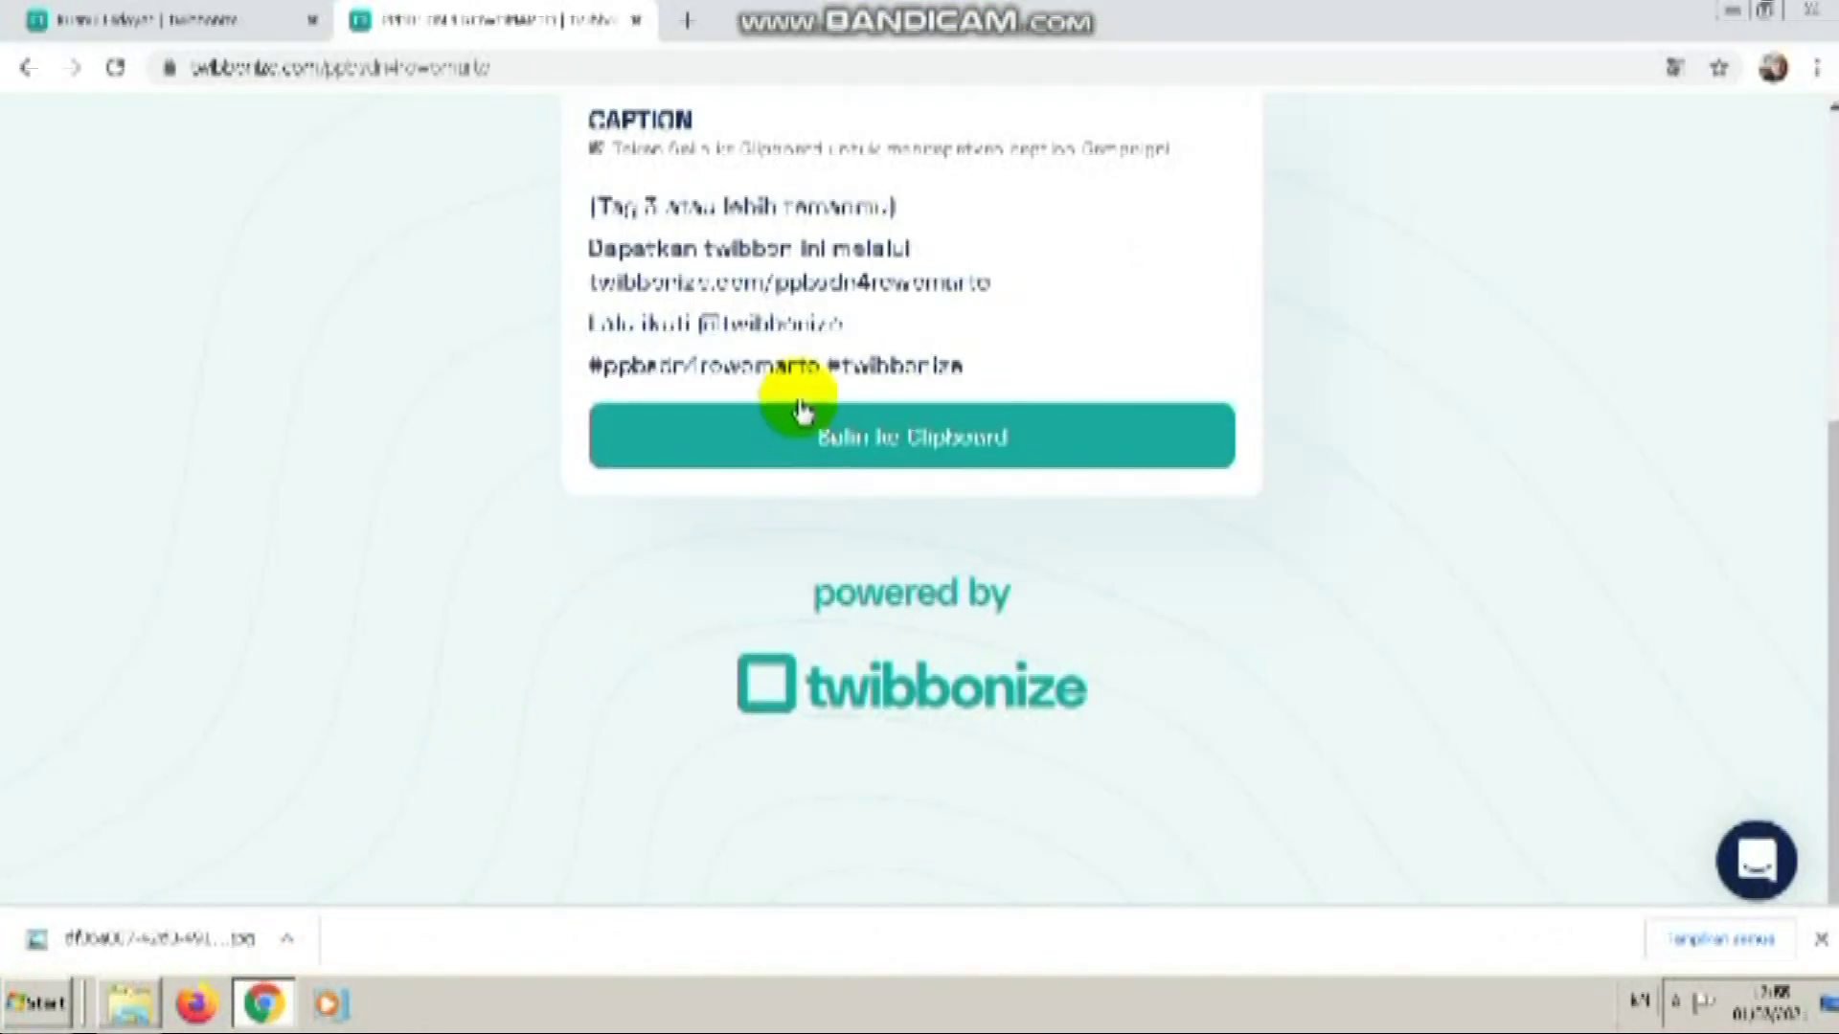
scroll(800, 411, up, 5)
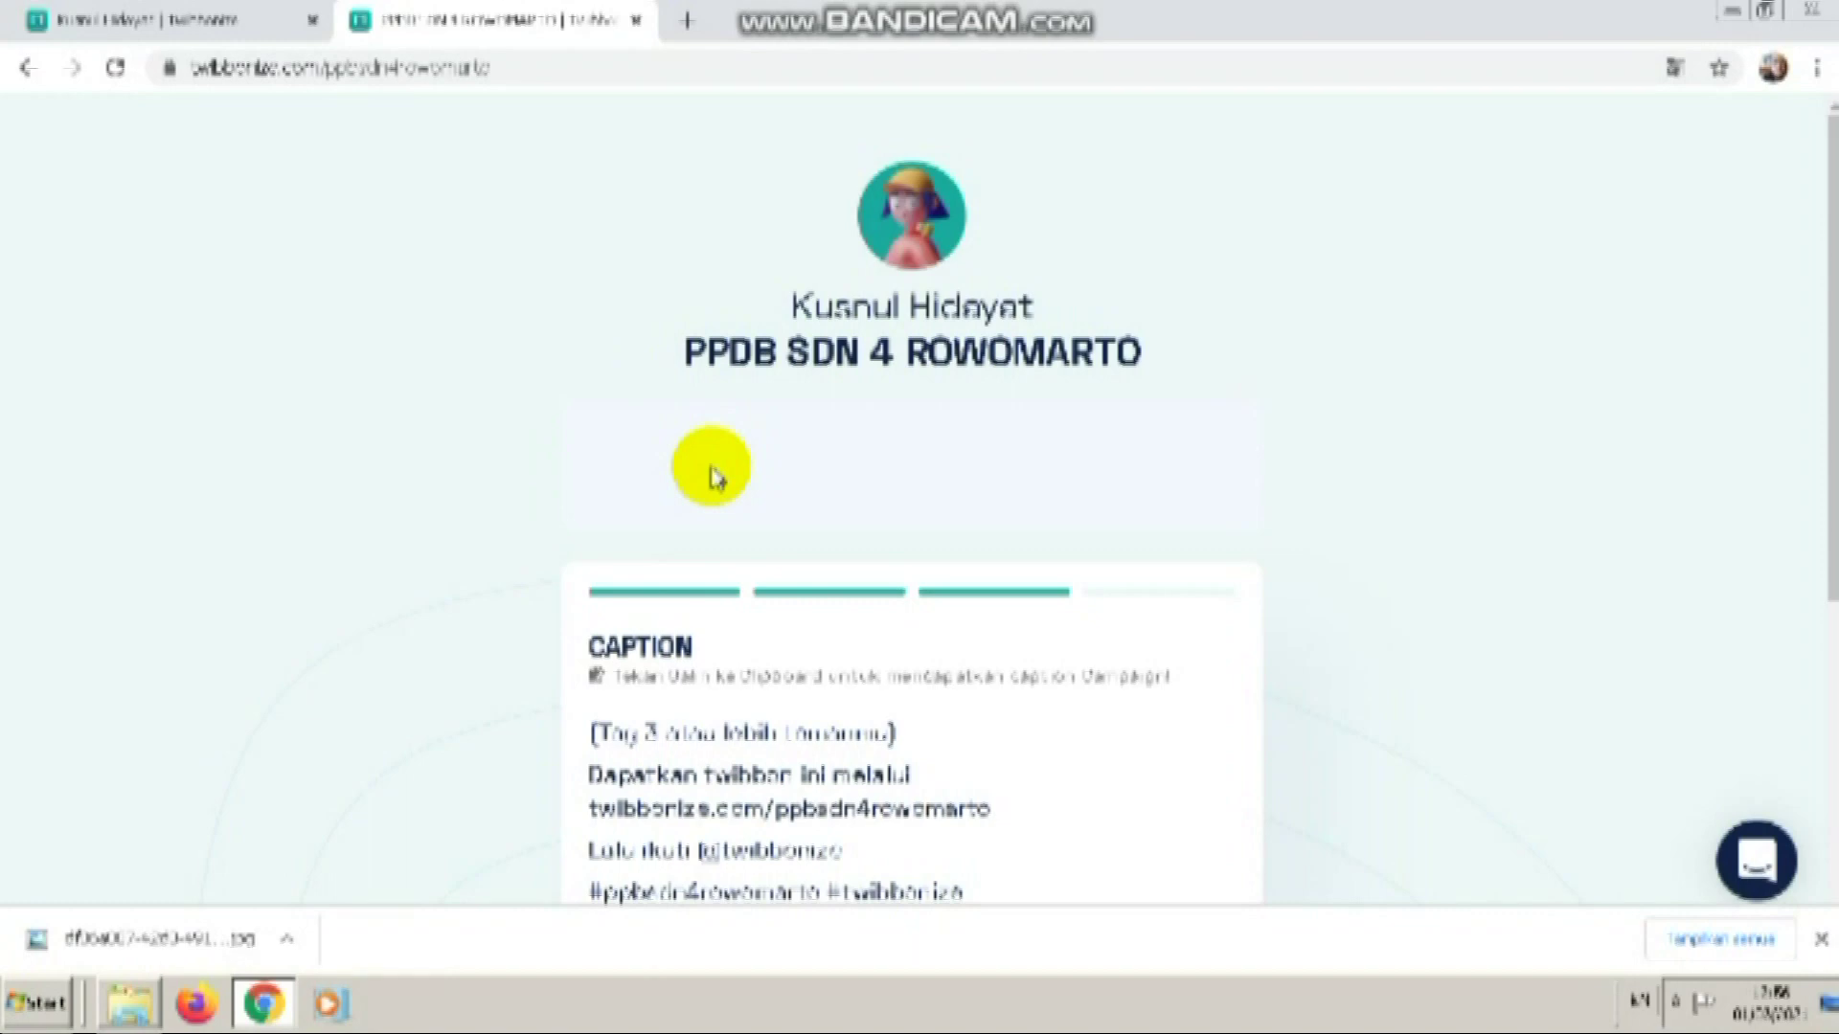
scroll(710, 476, down, 3)
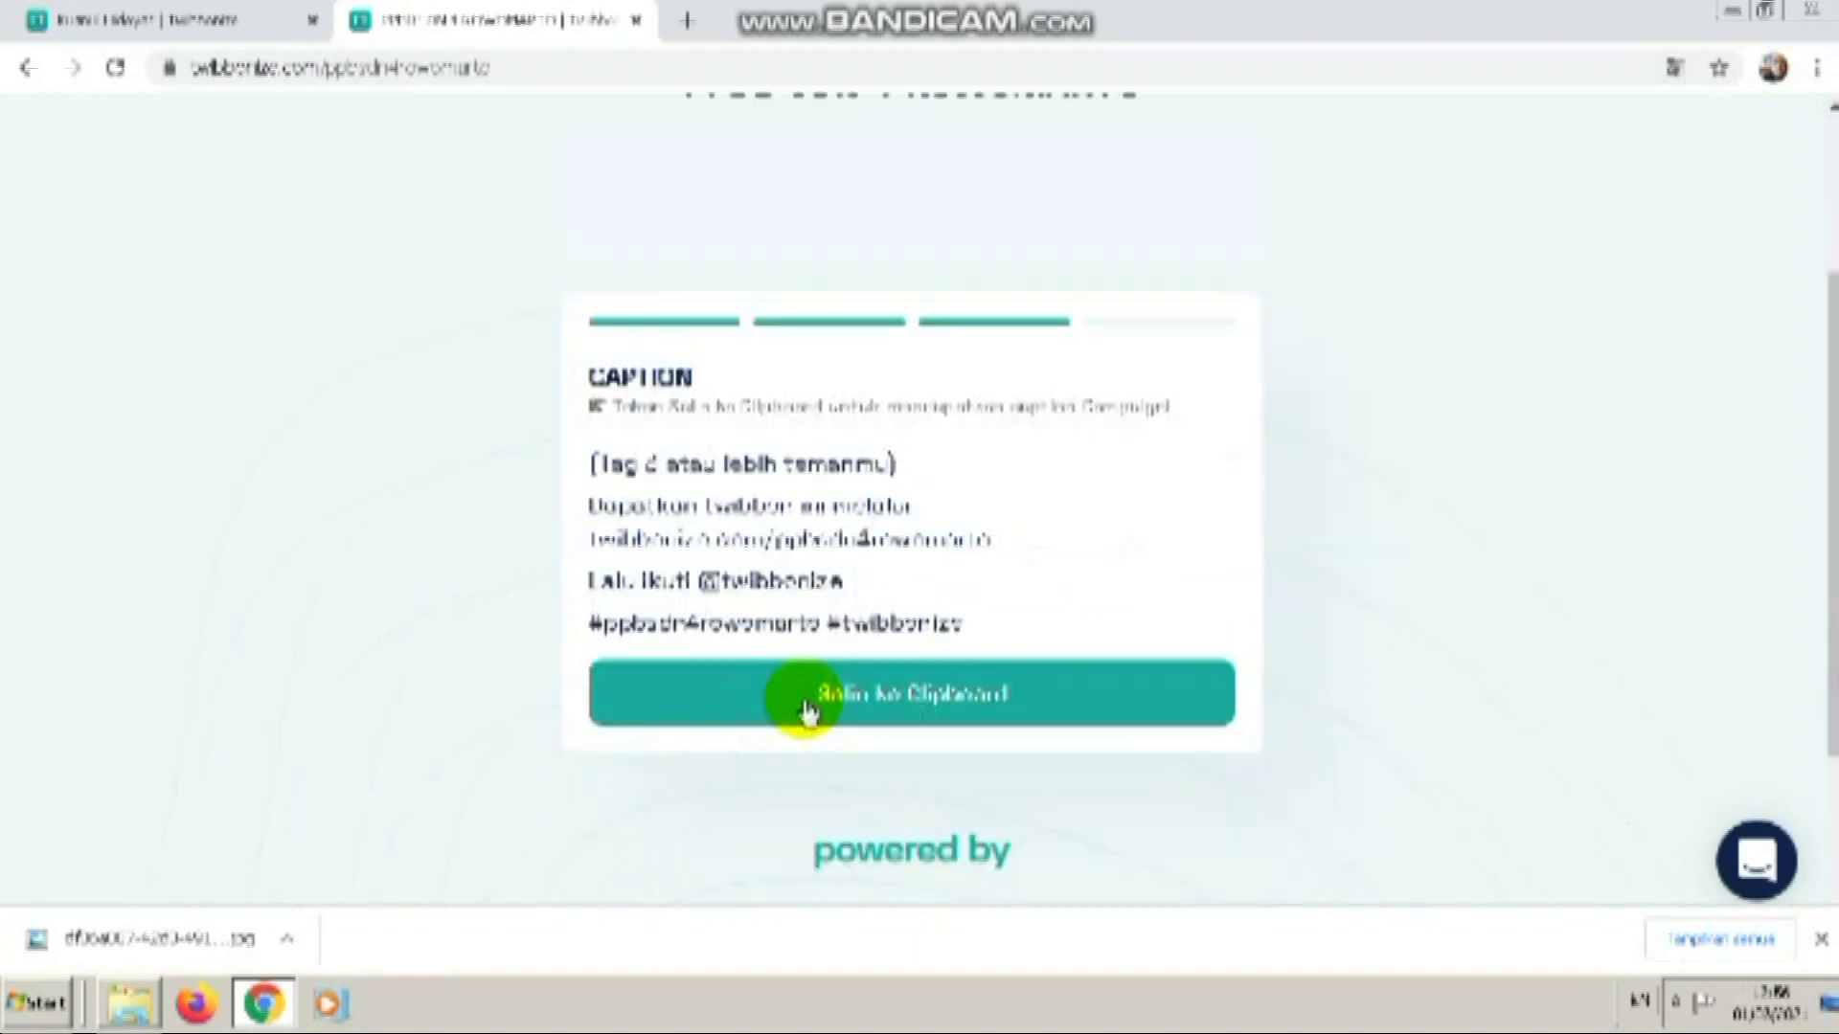
- Copy the campaign's suggested caption and hashtags with Salin ke Clipboard
click(808, 698)
scroll(814, 575, up, 3)
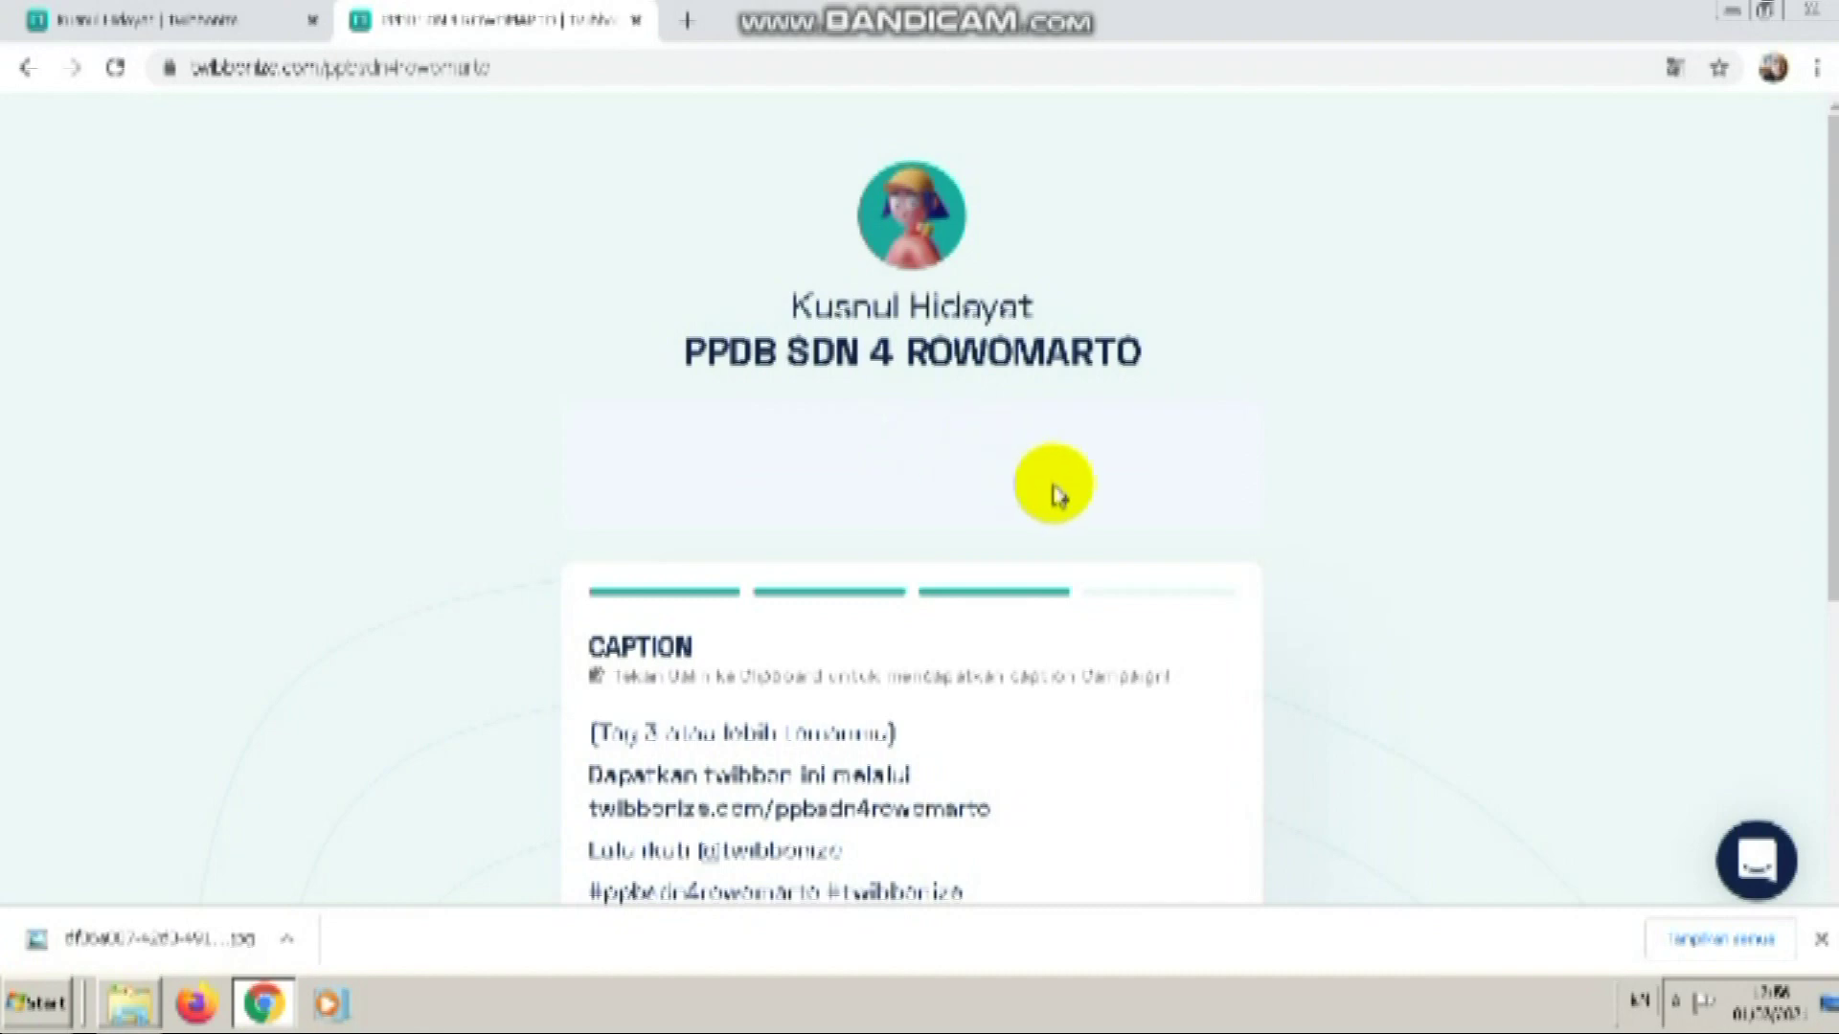
scroll(1054, 494, down, 3)
click(808, 698)
scroll(821, 575, up, 3)
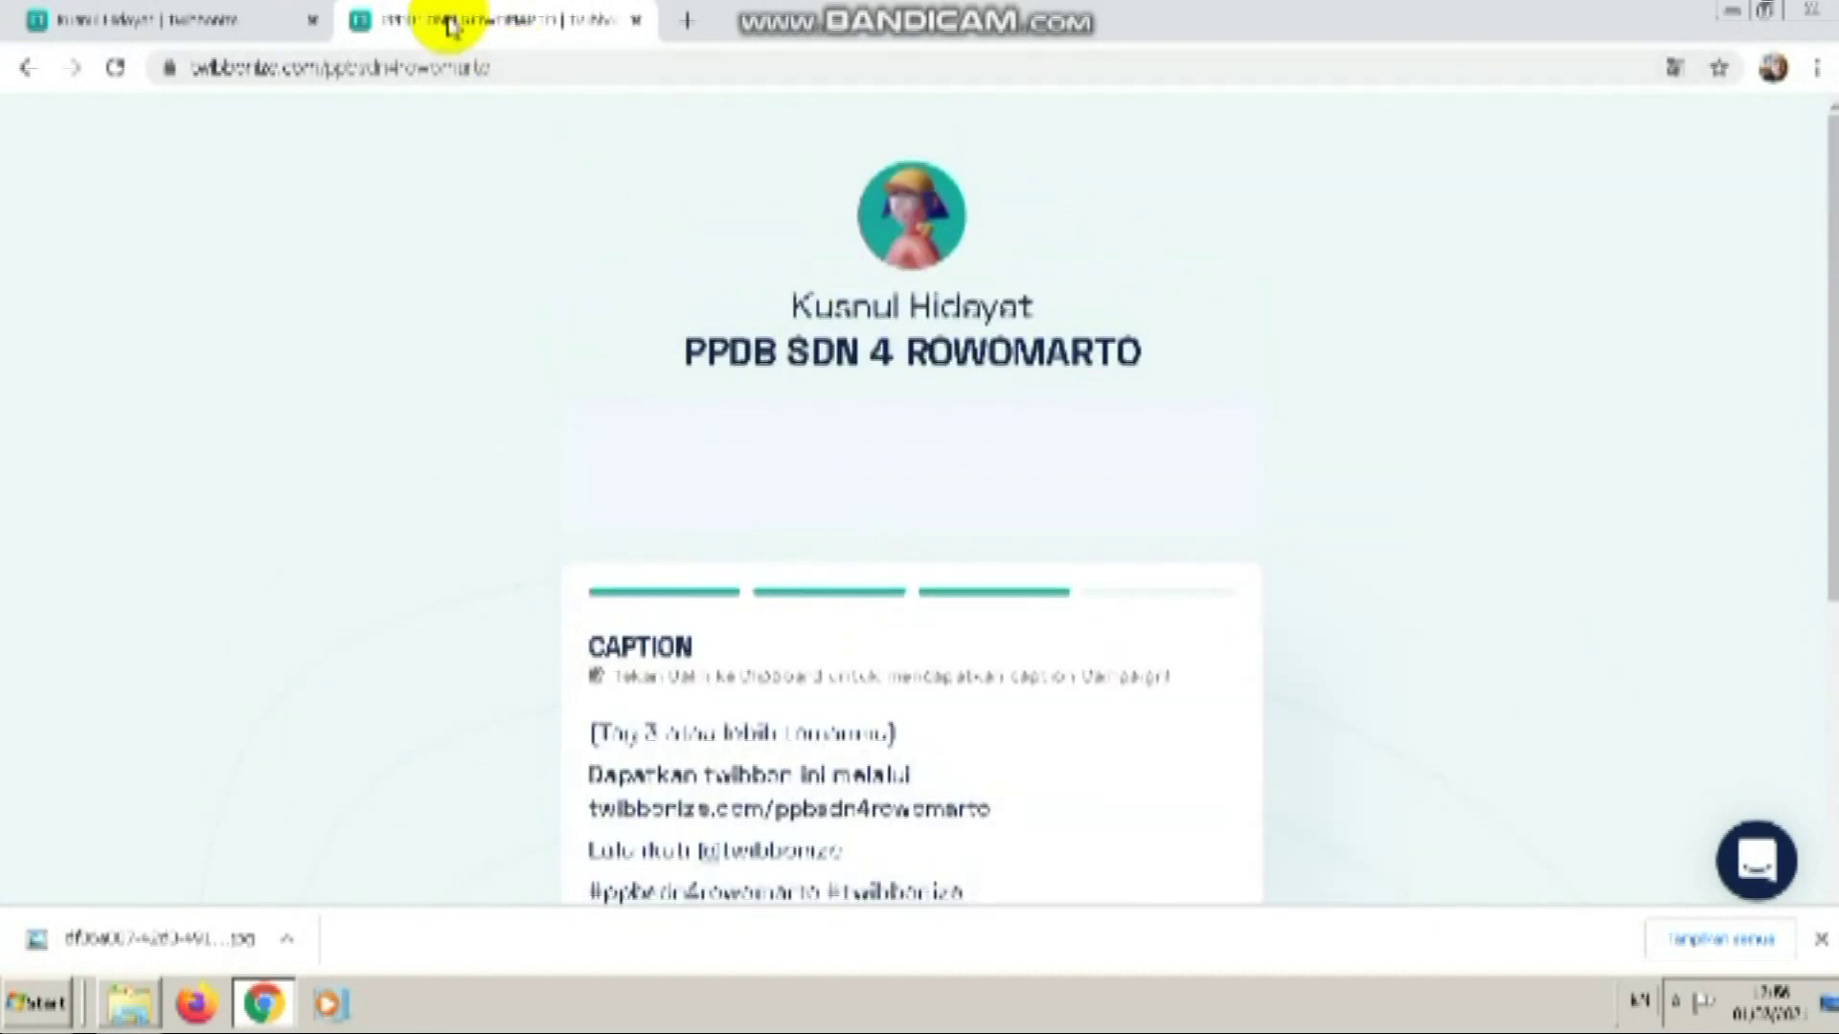